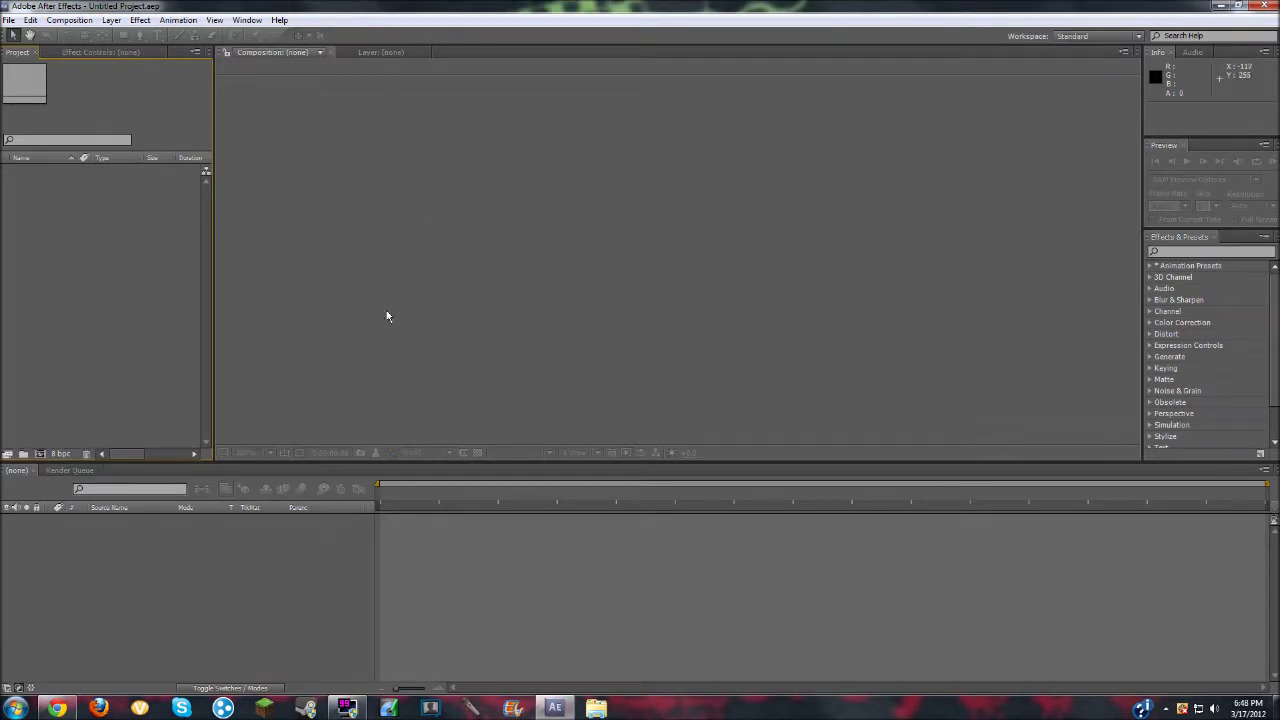
Import the tut.wmv webcam clip via File > Import, accepting the default footage settings
click(8, 20)
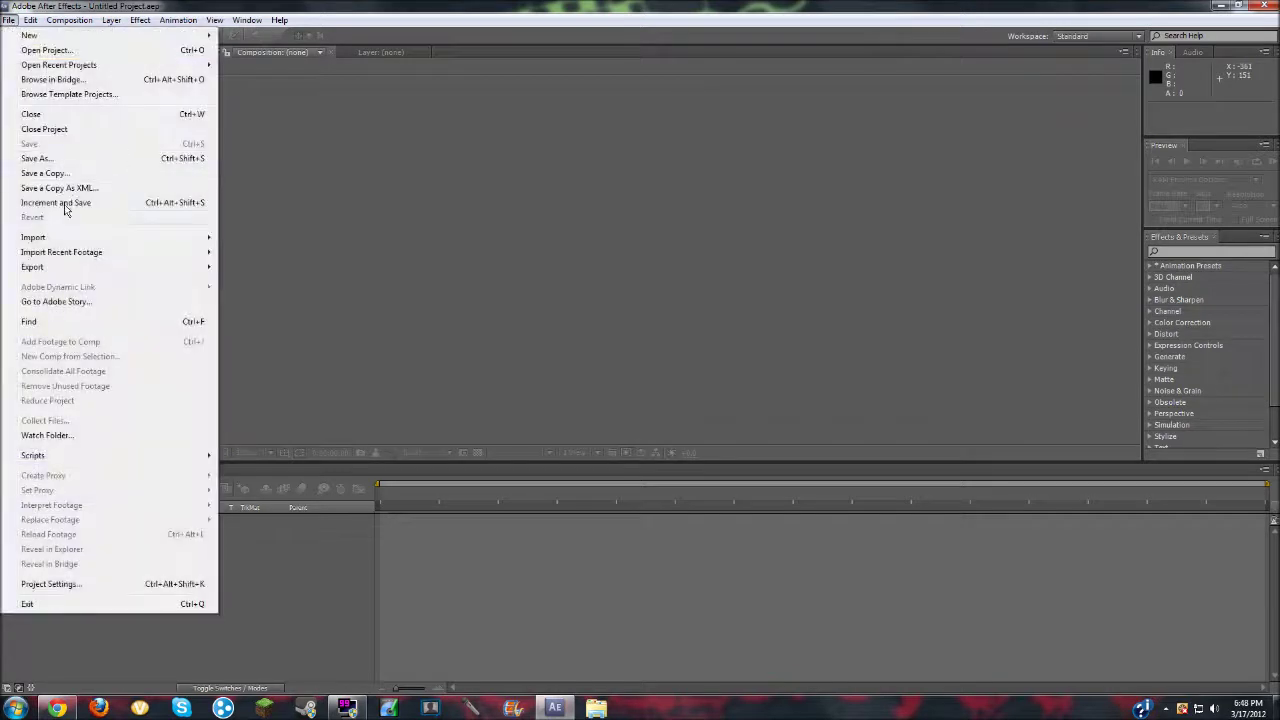
mouse_move(52, 242)
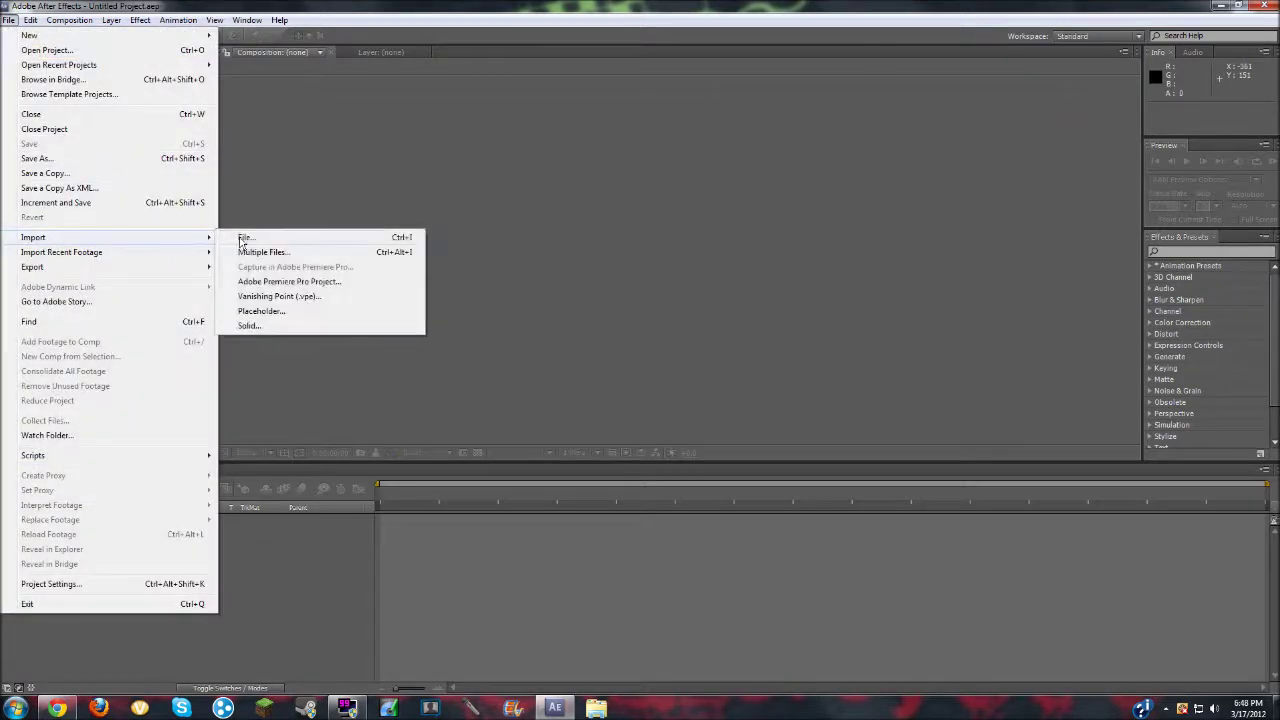
click(245, 237)
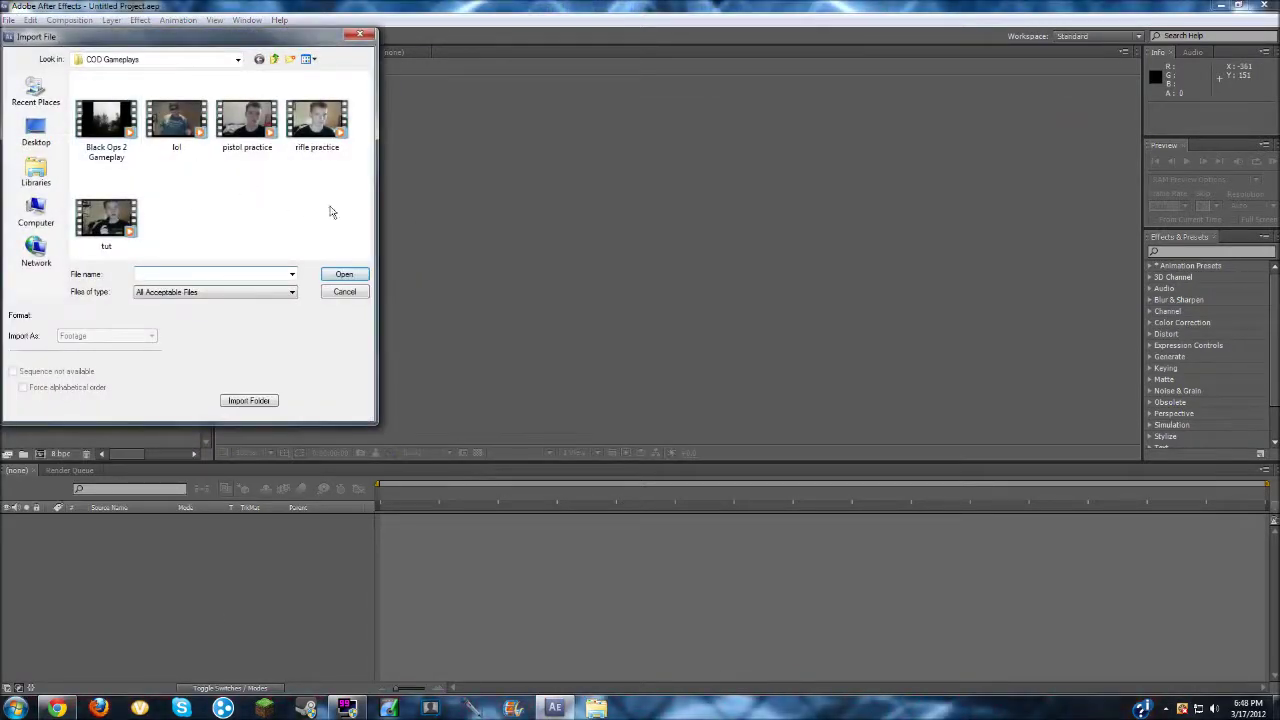
double_click(110, 212)
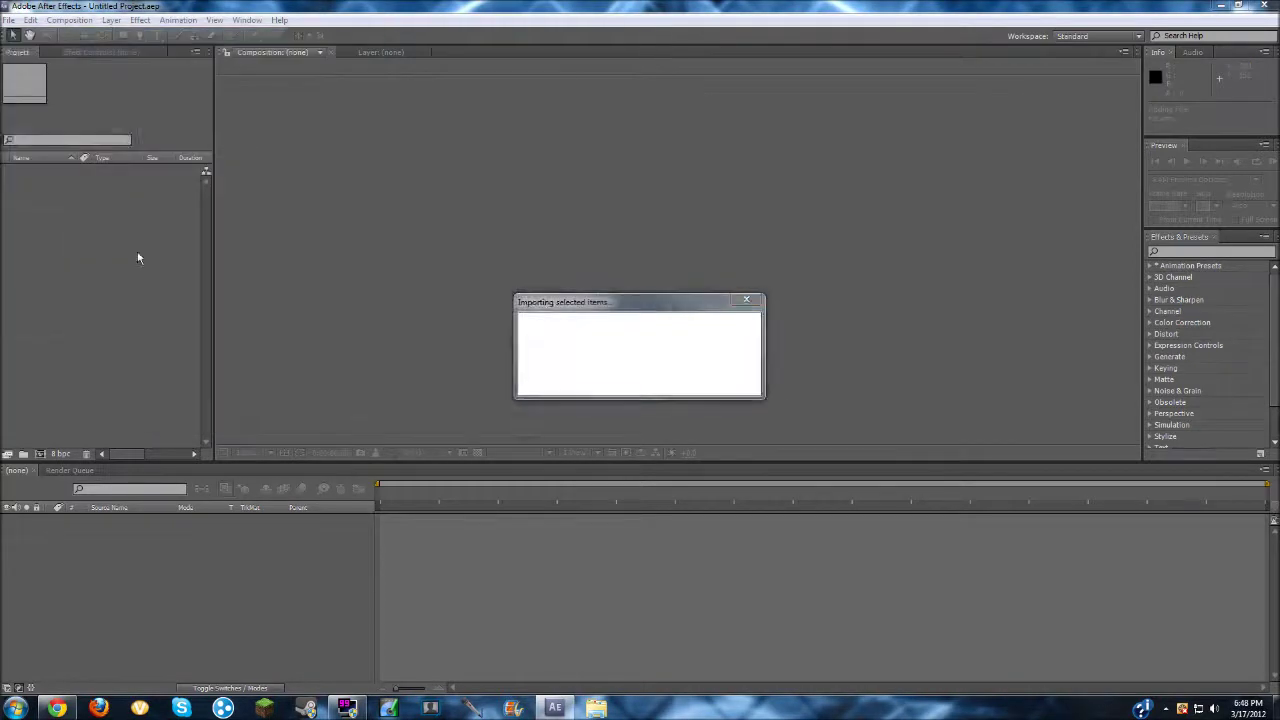
click(669, 426)
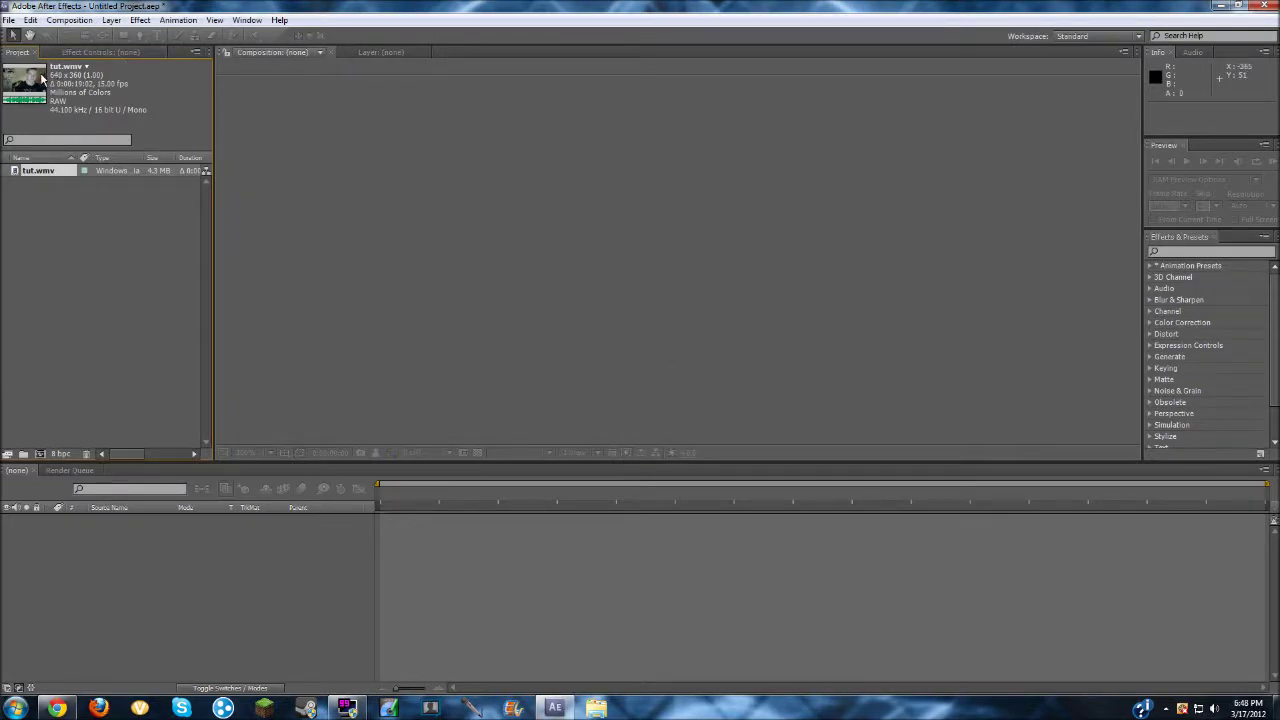
Create the tut composition from tut.wmv and preview it from about six seconds
click(40, 455)
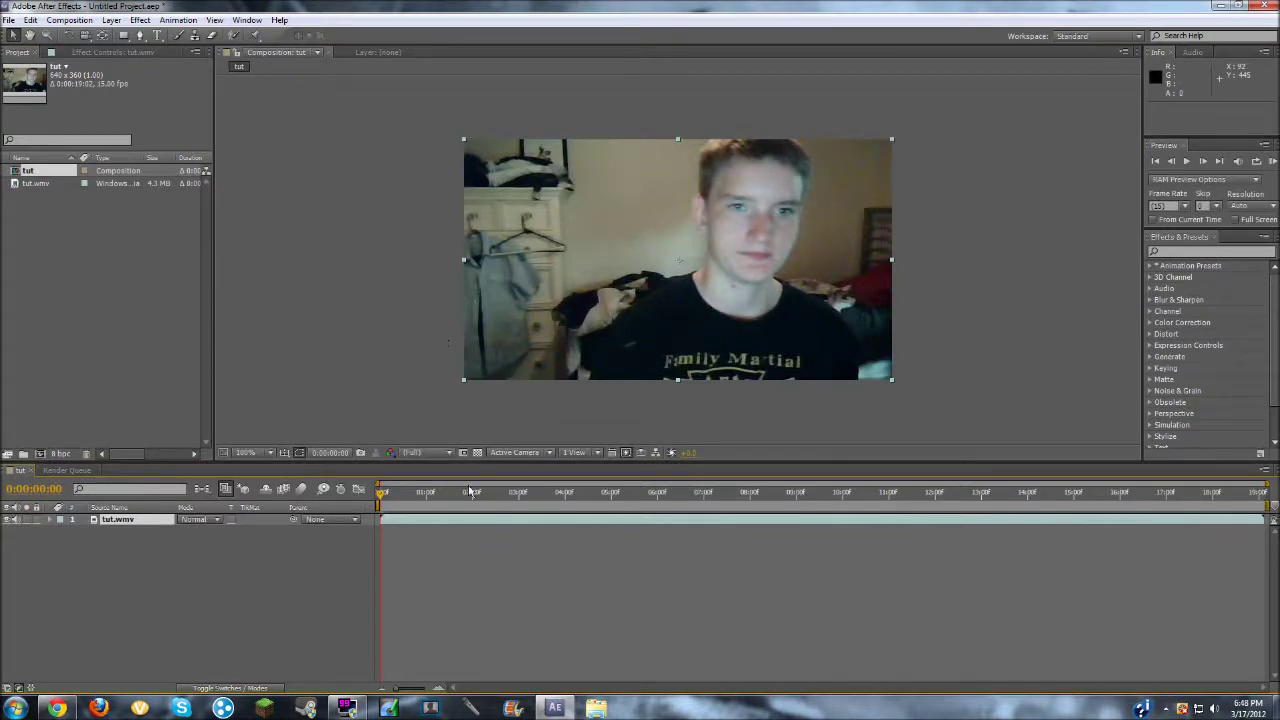
drag(379, 500, 765, 492)
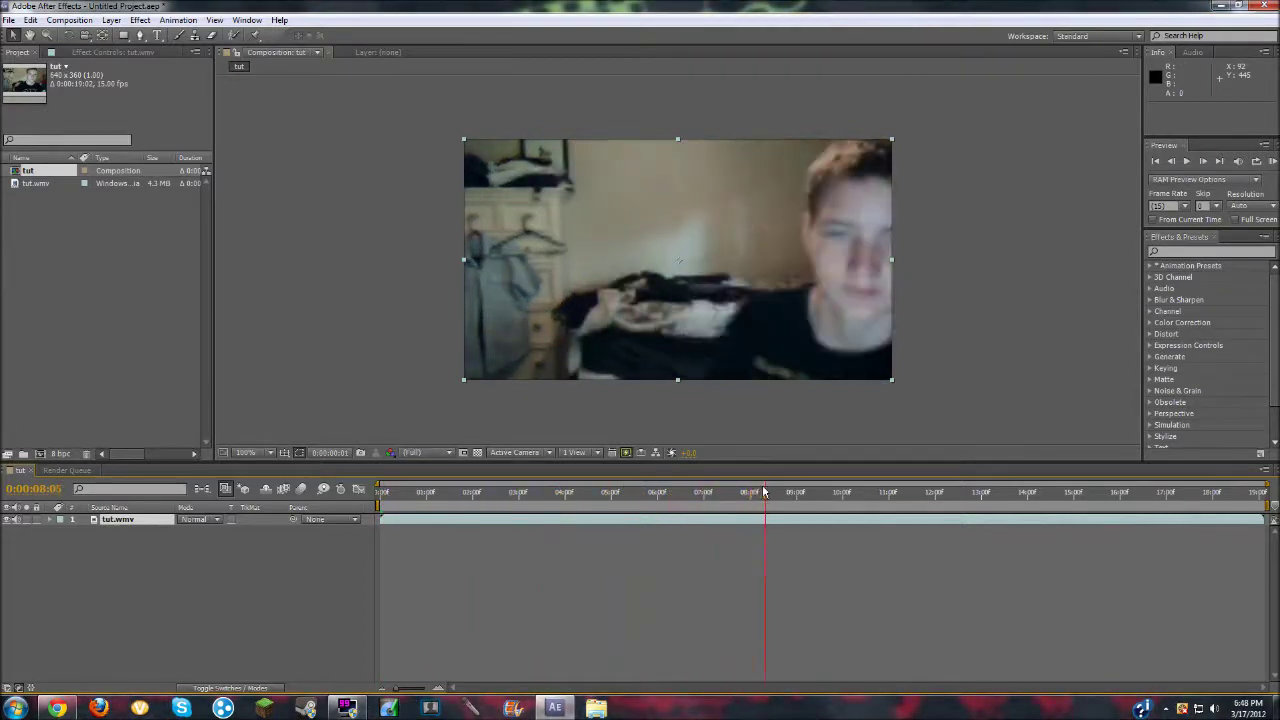
click(1184, 162)
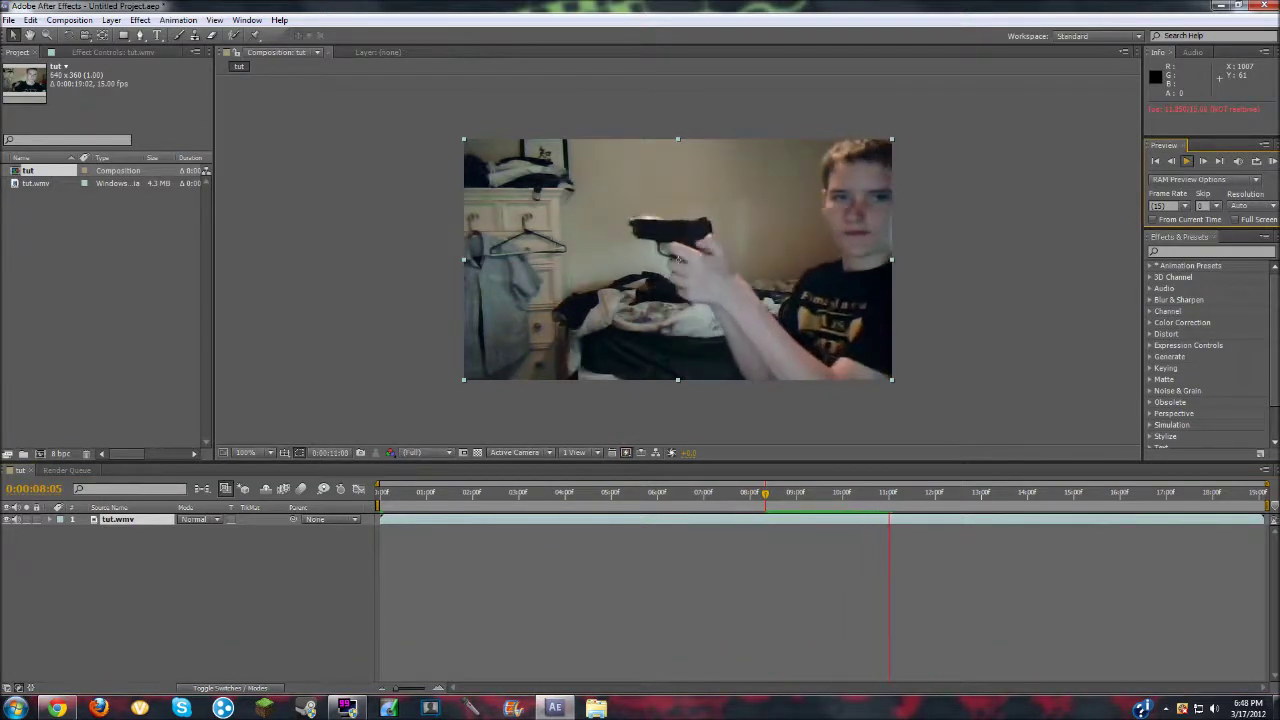
click(1186, 162)
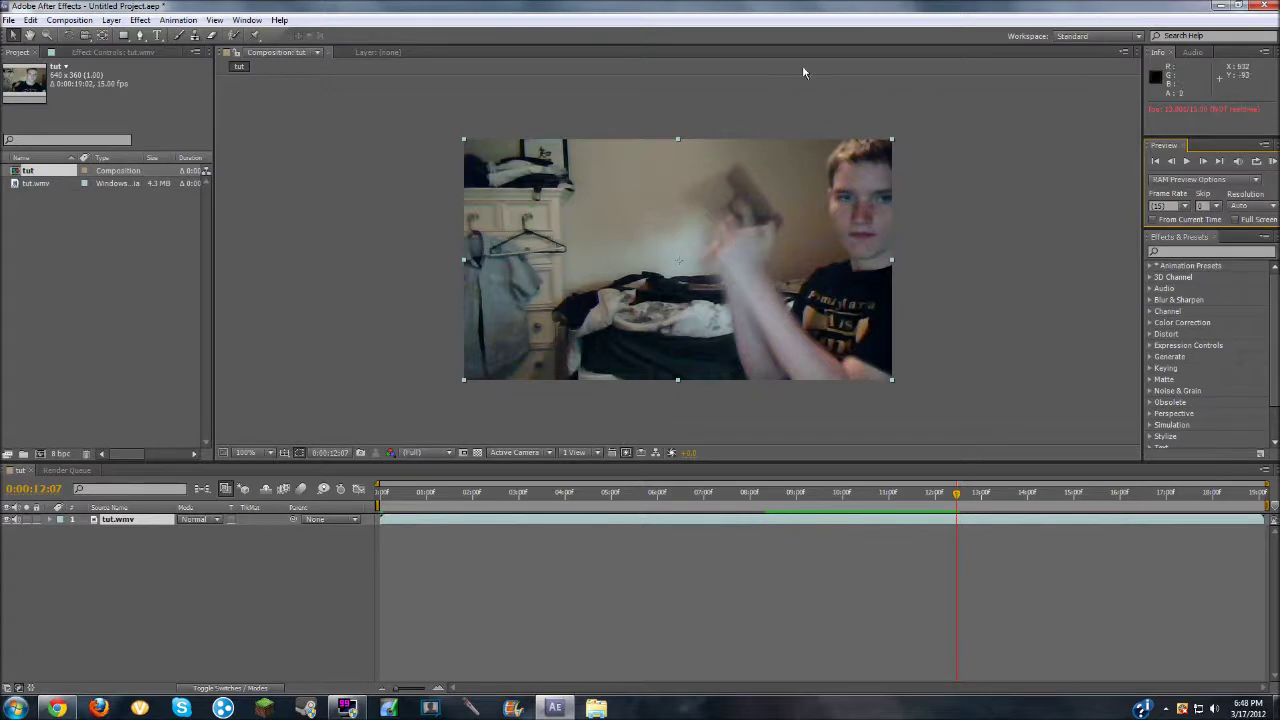
Step frame by frame to 0:00:12:04, where the pistol is aimed
click(1171, 162)
click(1171, 162)
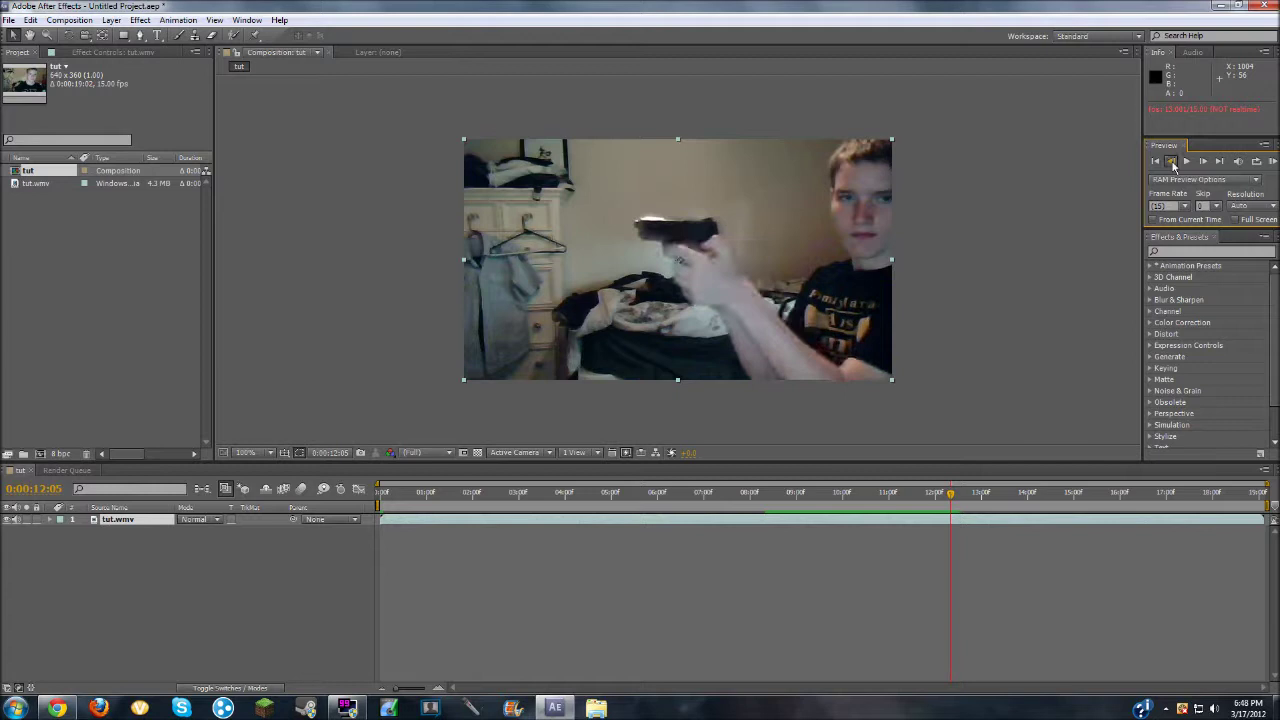
click(1171, 162)
click(1171, 162)
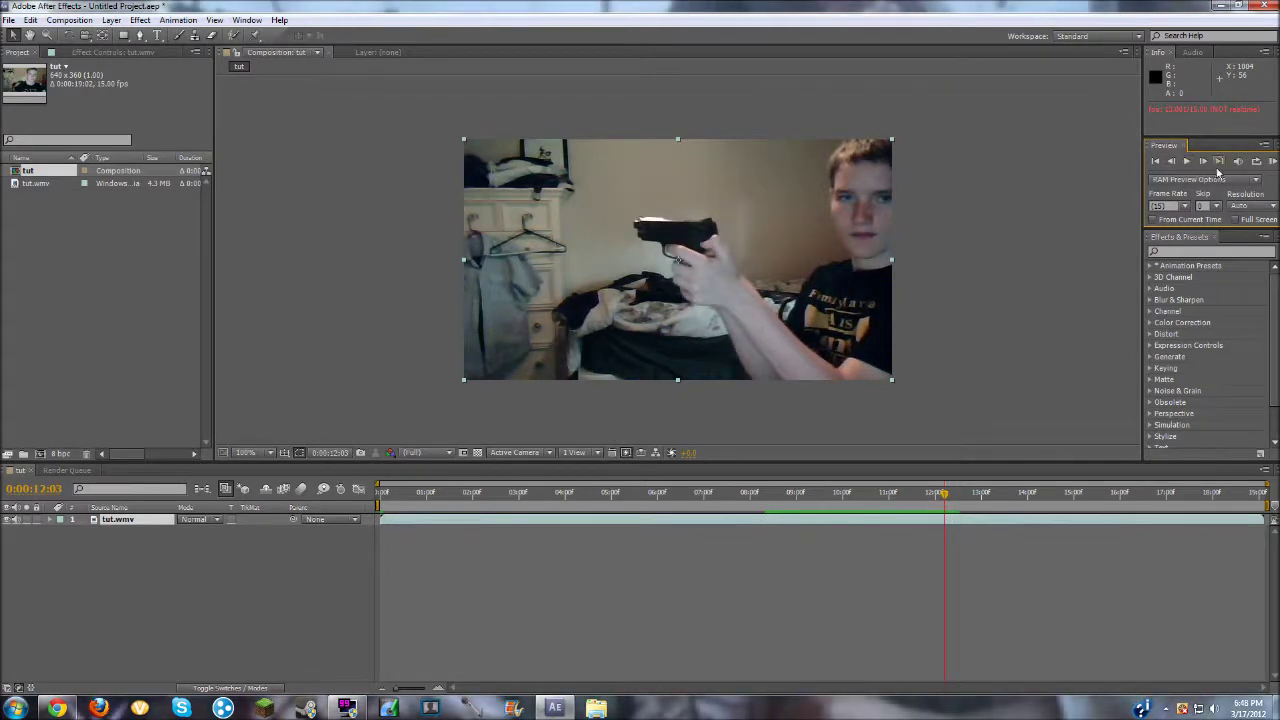
click(1203, 162)
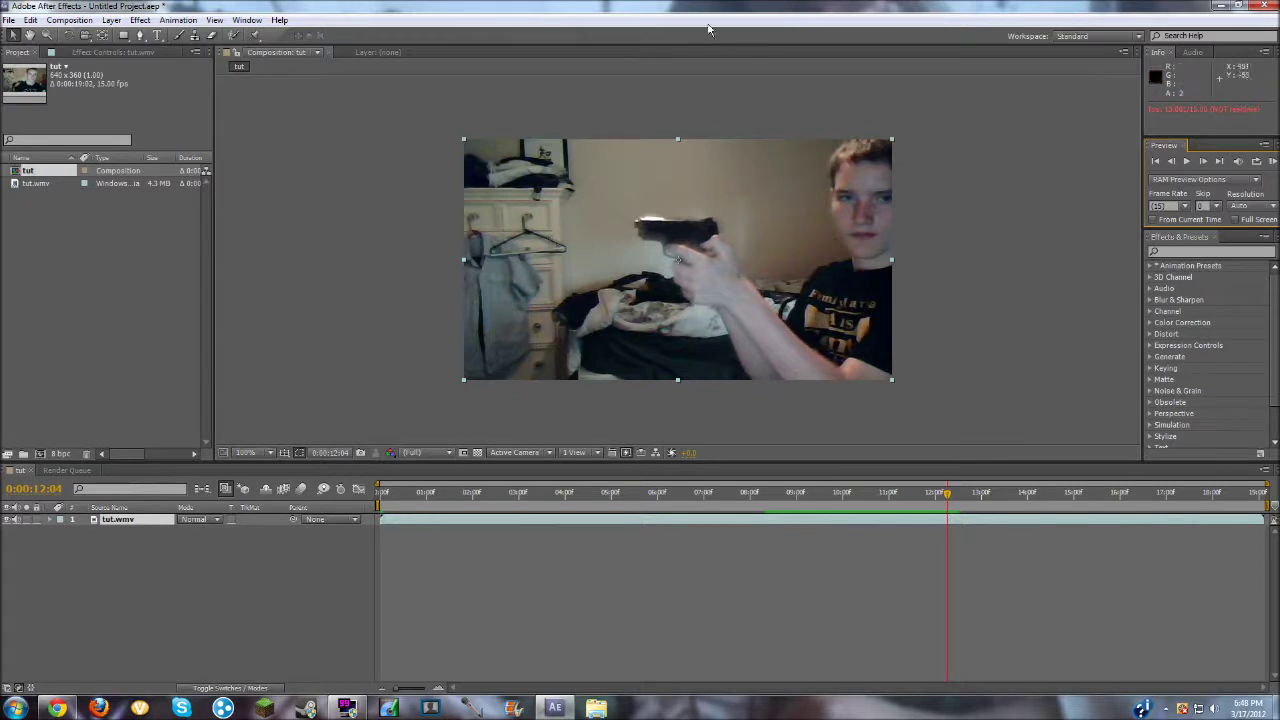
Import Pistol Flash 1 from the Libraries > Videos > Gunshots folder
click(8, 21)
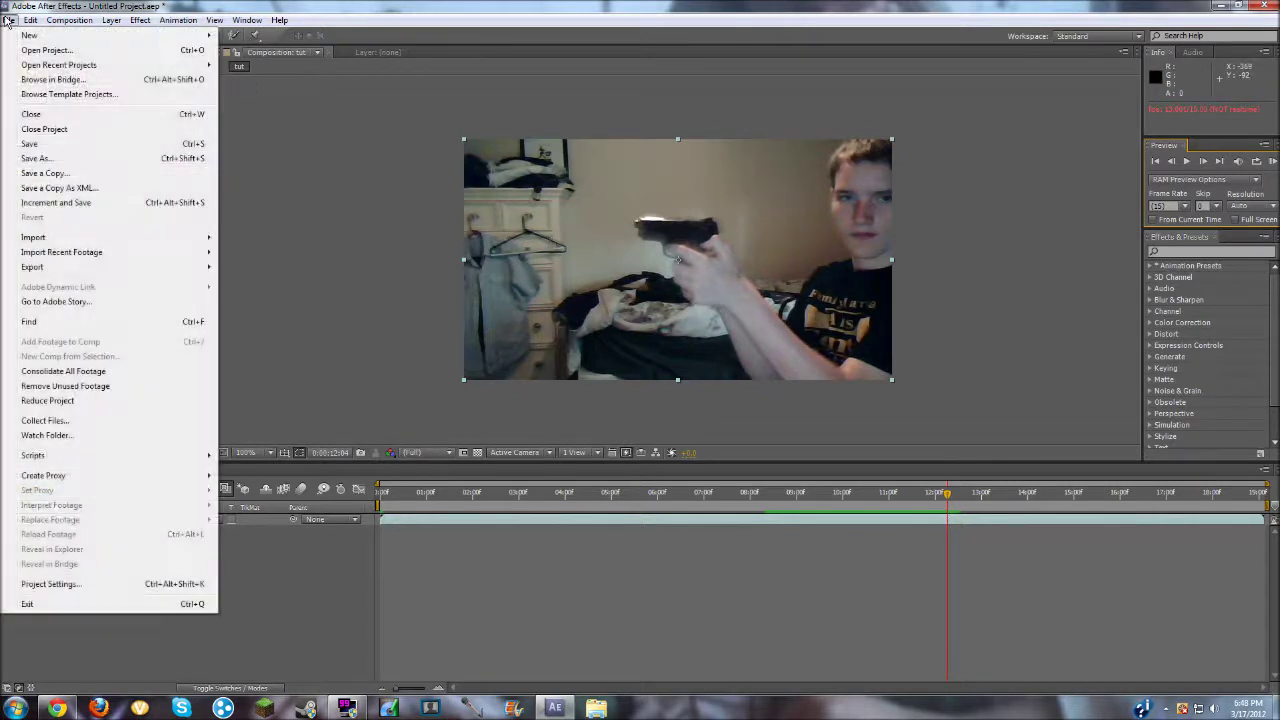
mouse_move(60, 245)
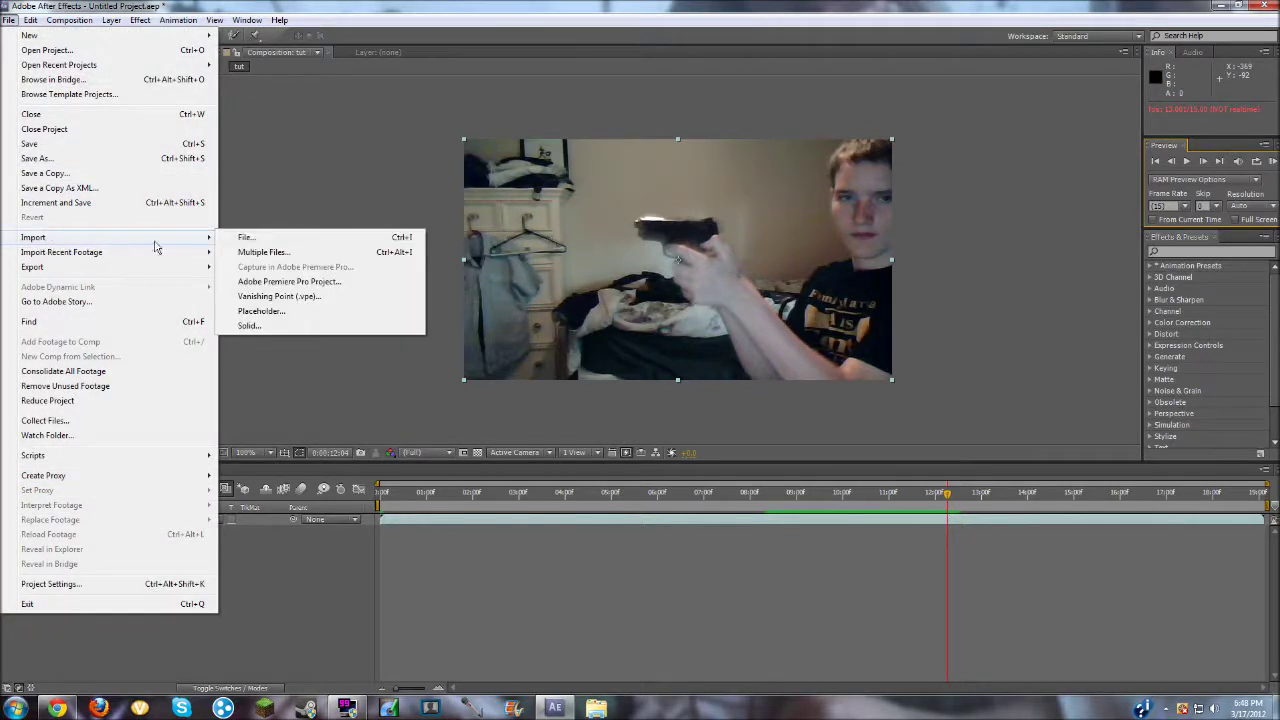
click(246, 238)
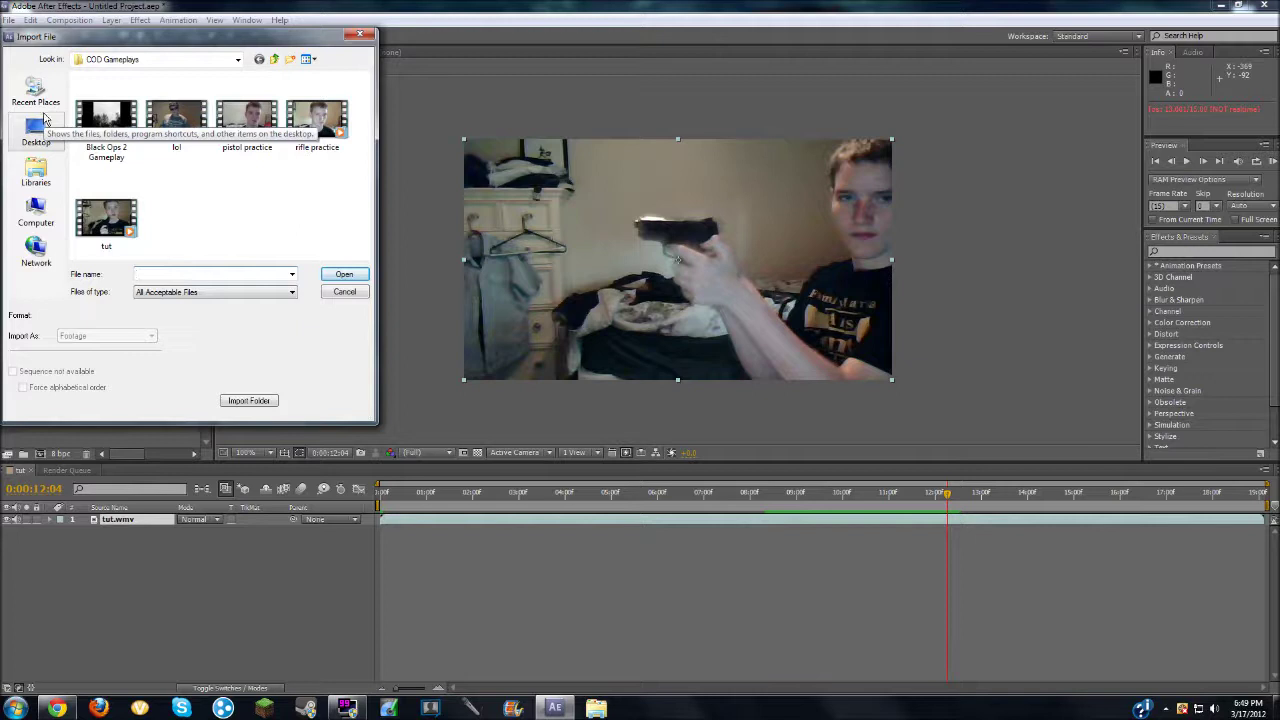
click(35, 174)
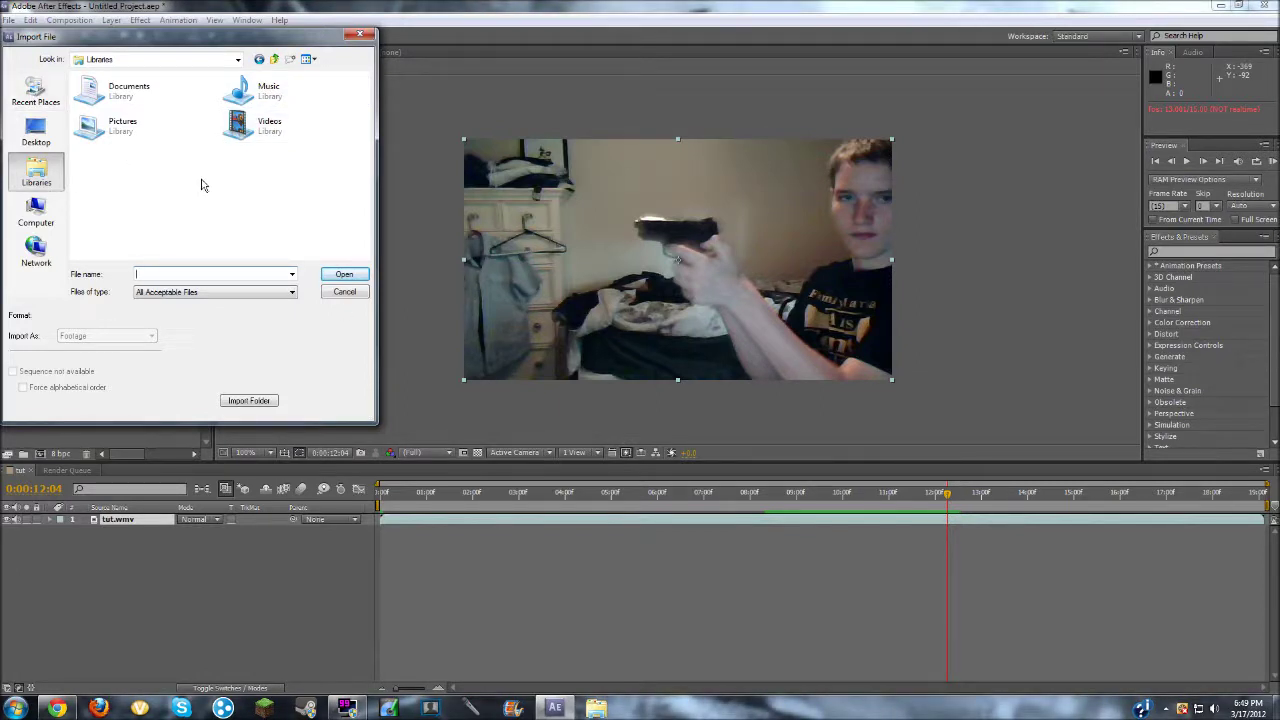
double_click(240, 126)
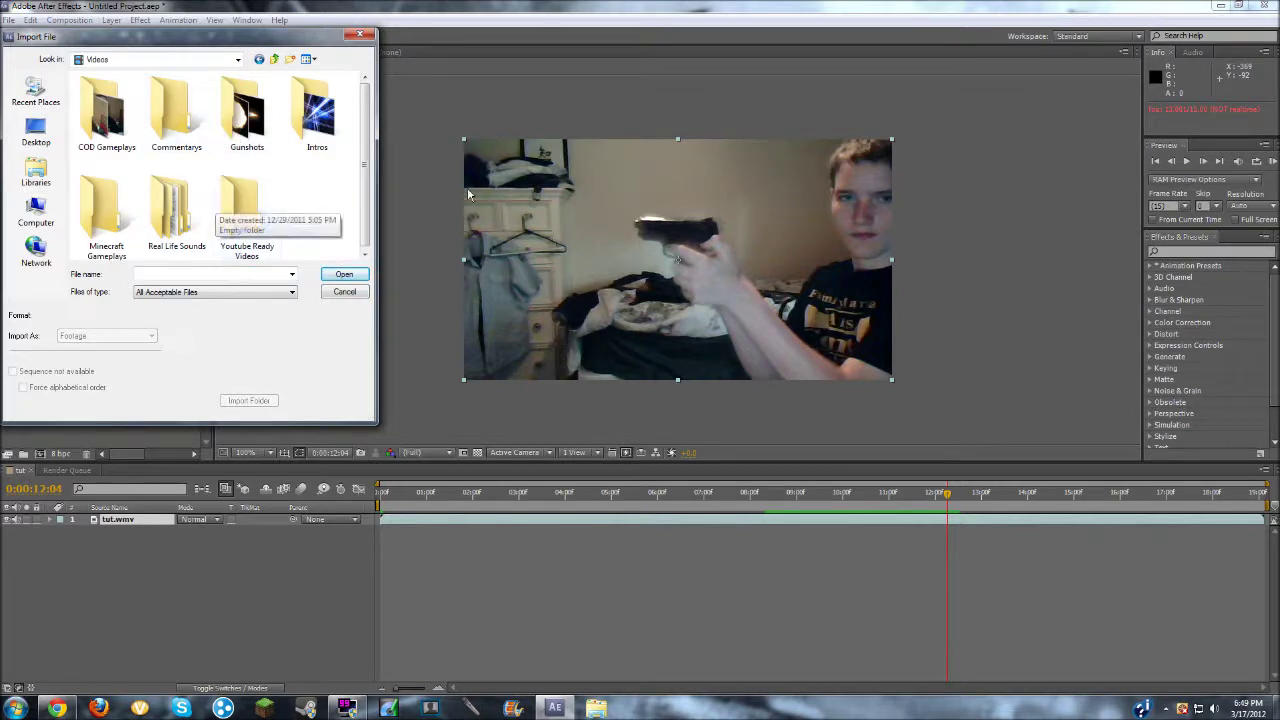
double_click(240, 128)
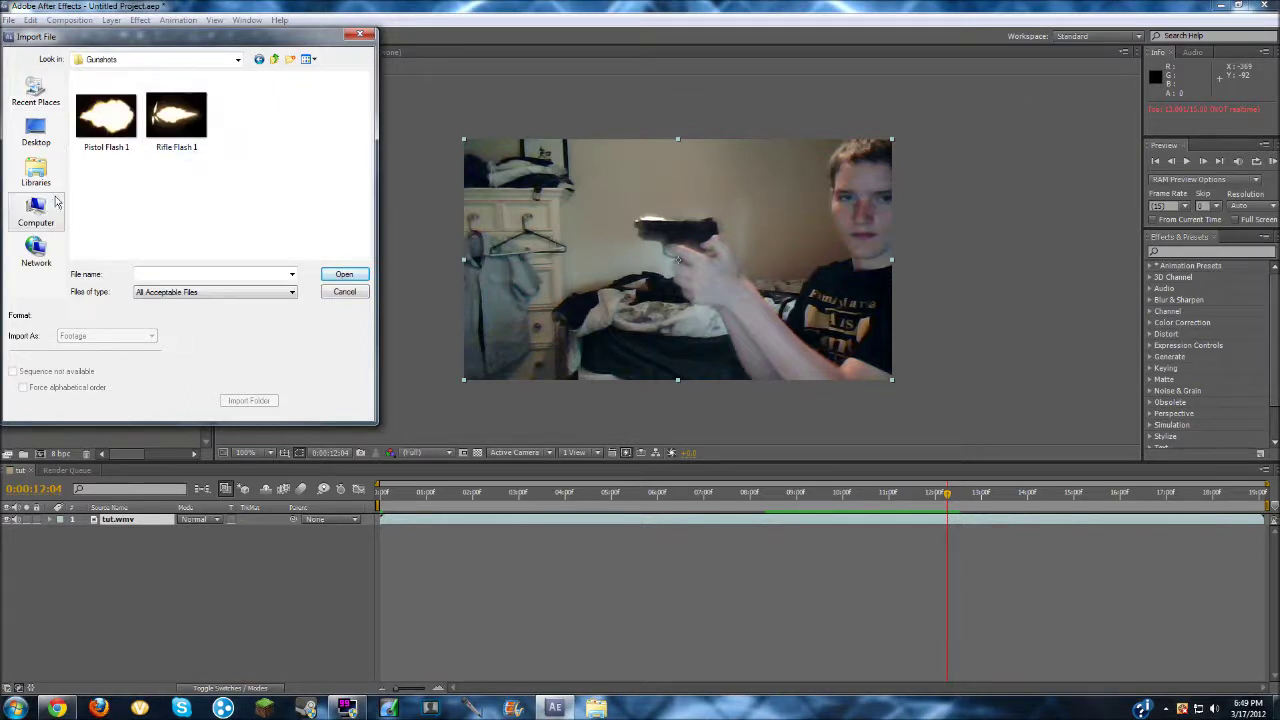
click(36, 172)
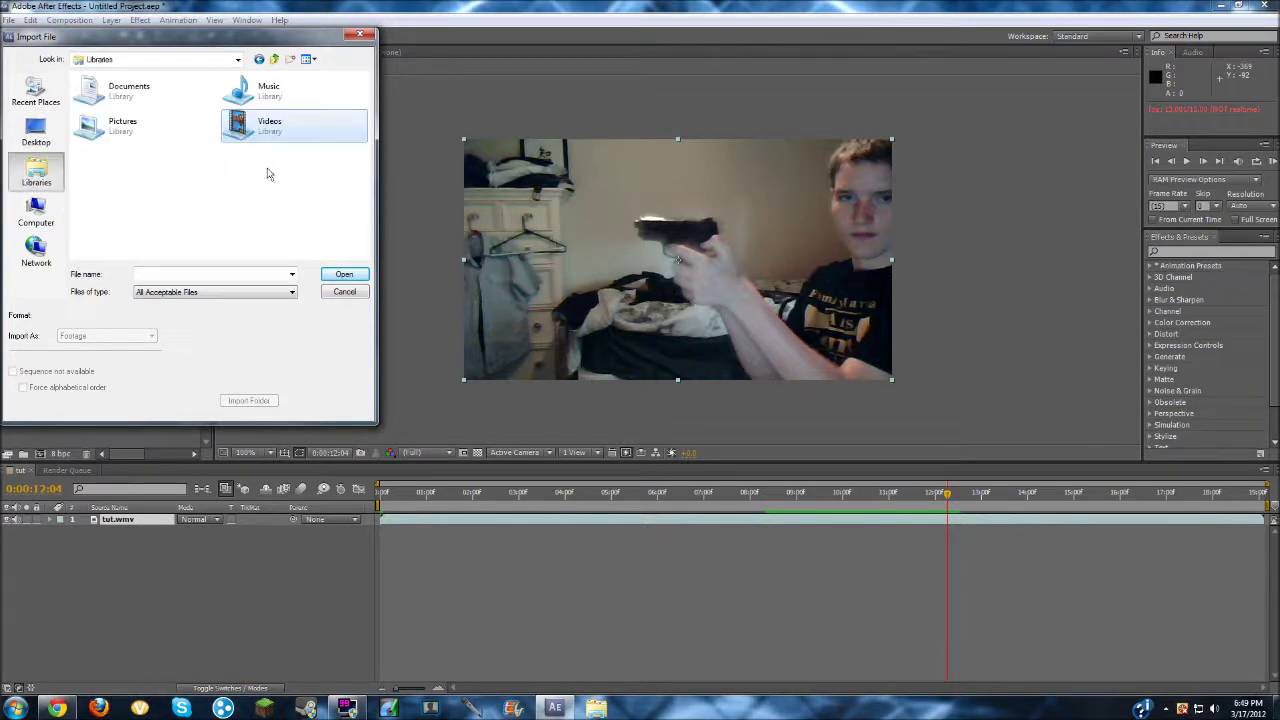
double_click(253, 133)
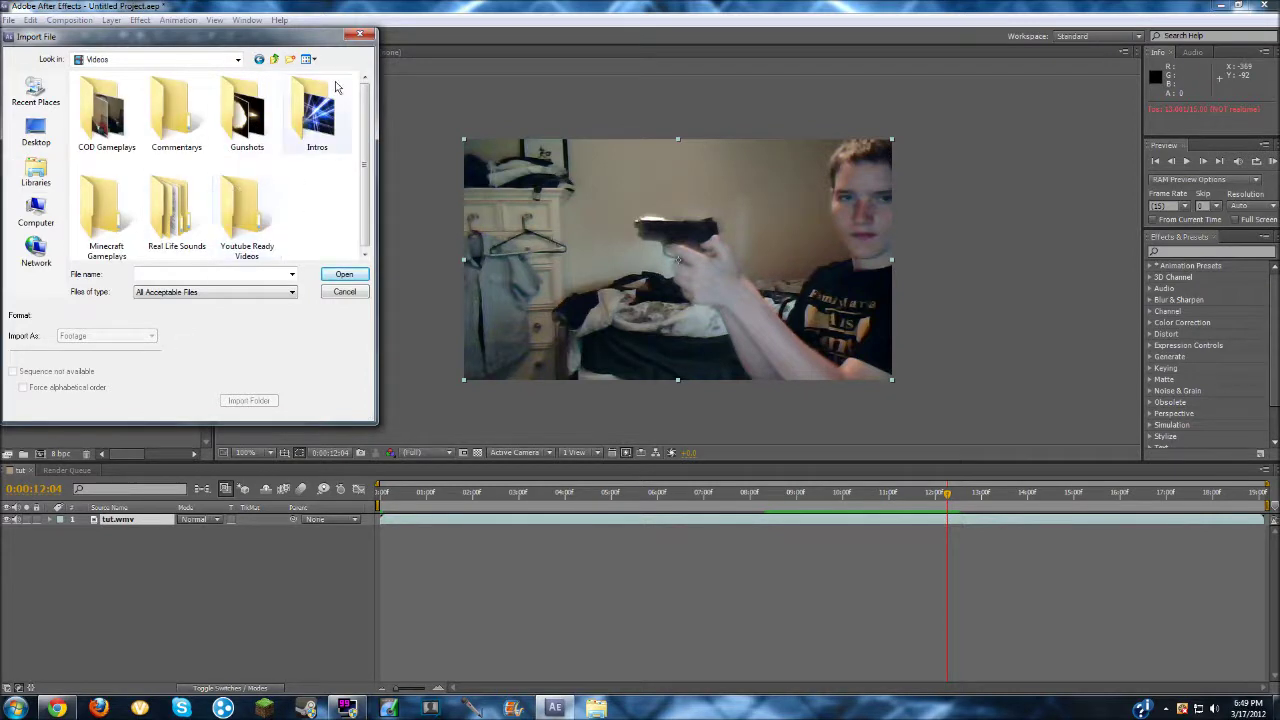
double_click(247, 115)
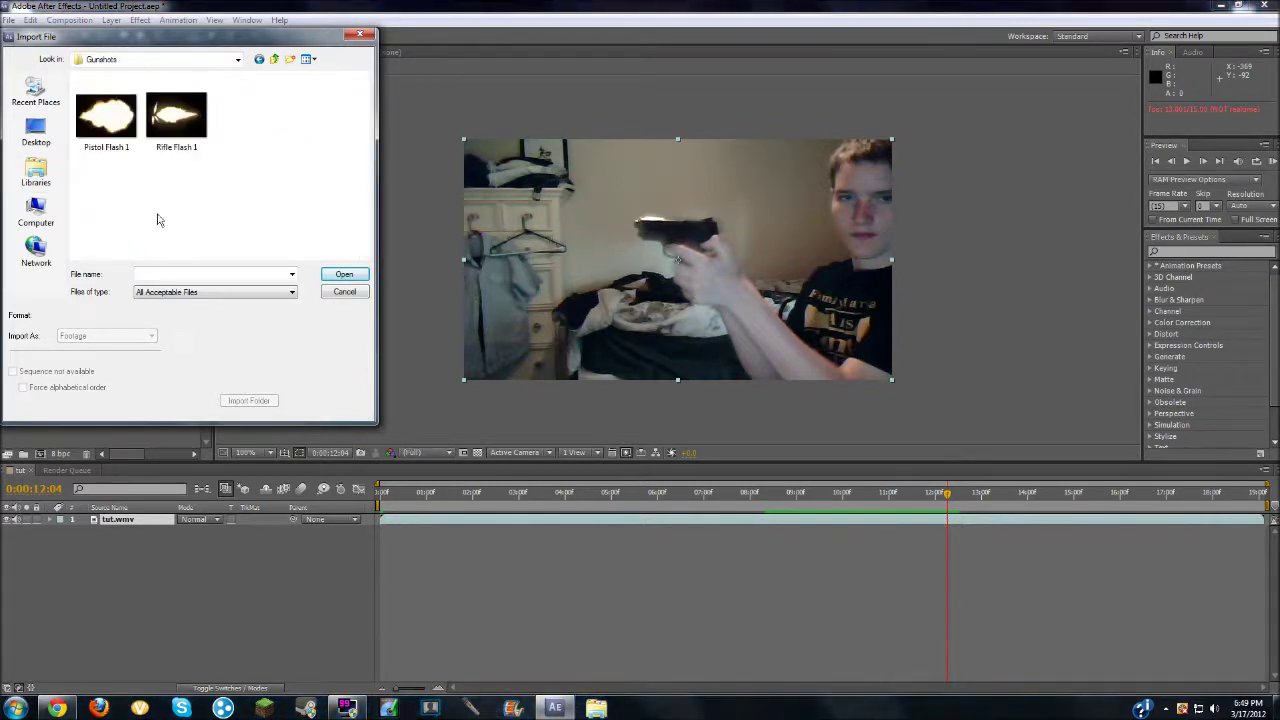
double_click(105, 128)
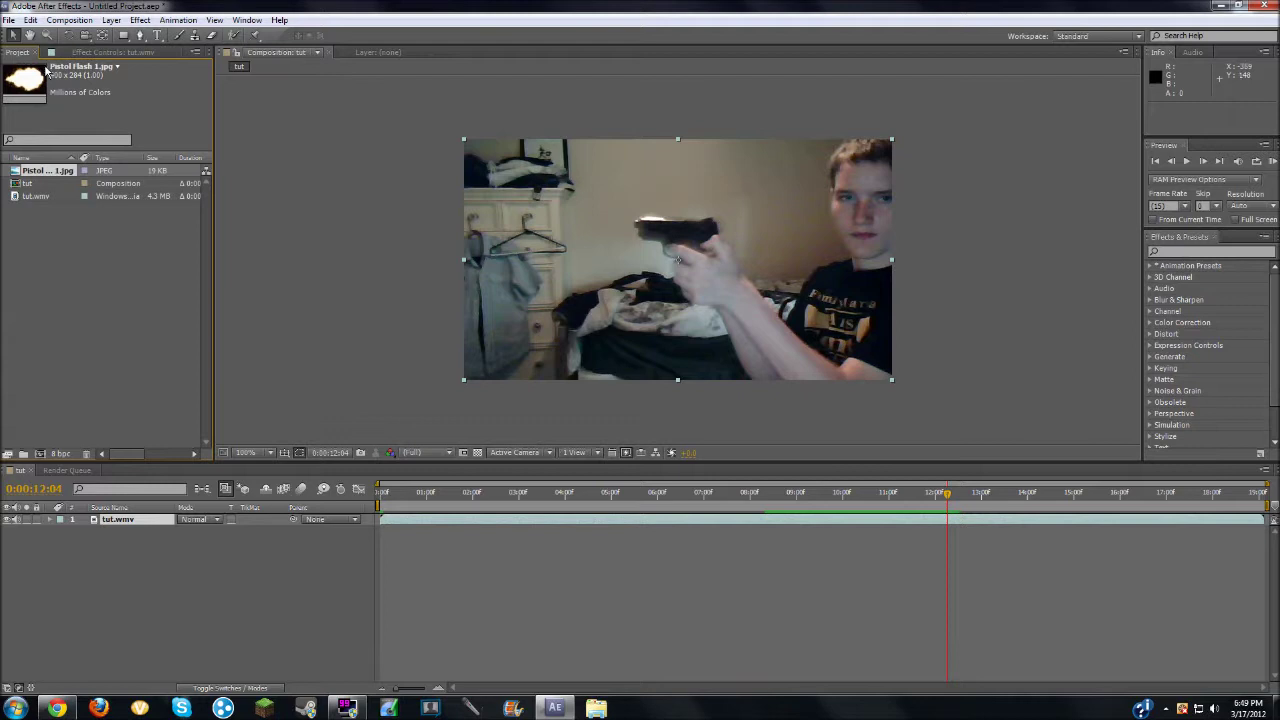
Add Pistol Flash 1.jpg to the tut composition and set its blending mode to Screen
drag(28, 84, 617, 240)
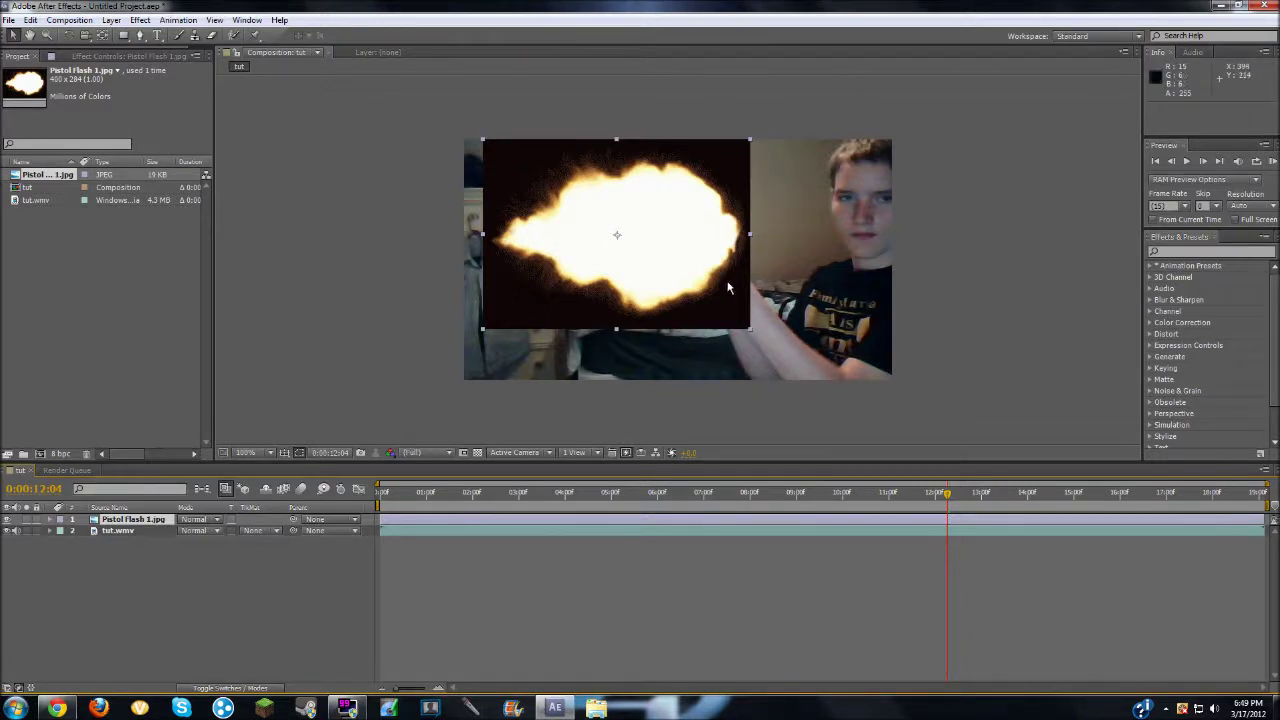
right_click(629, 240)
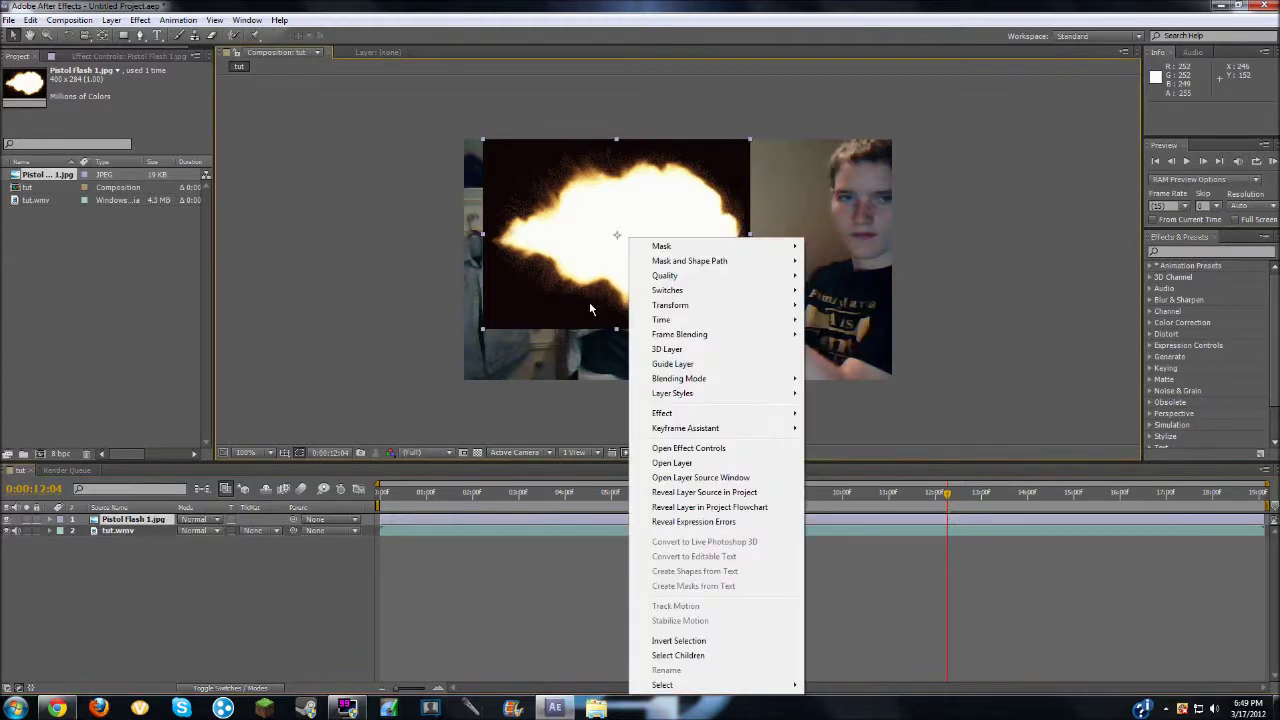
mouse_move(695, 386)
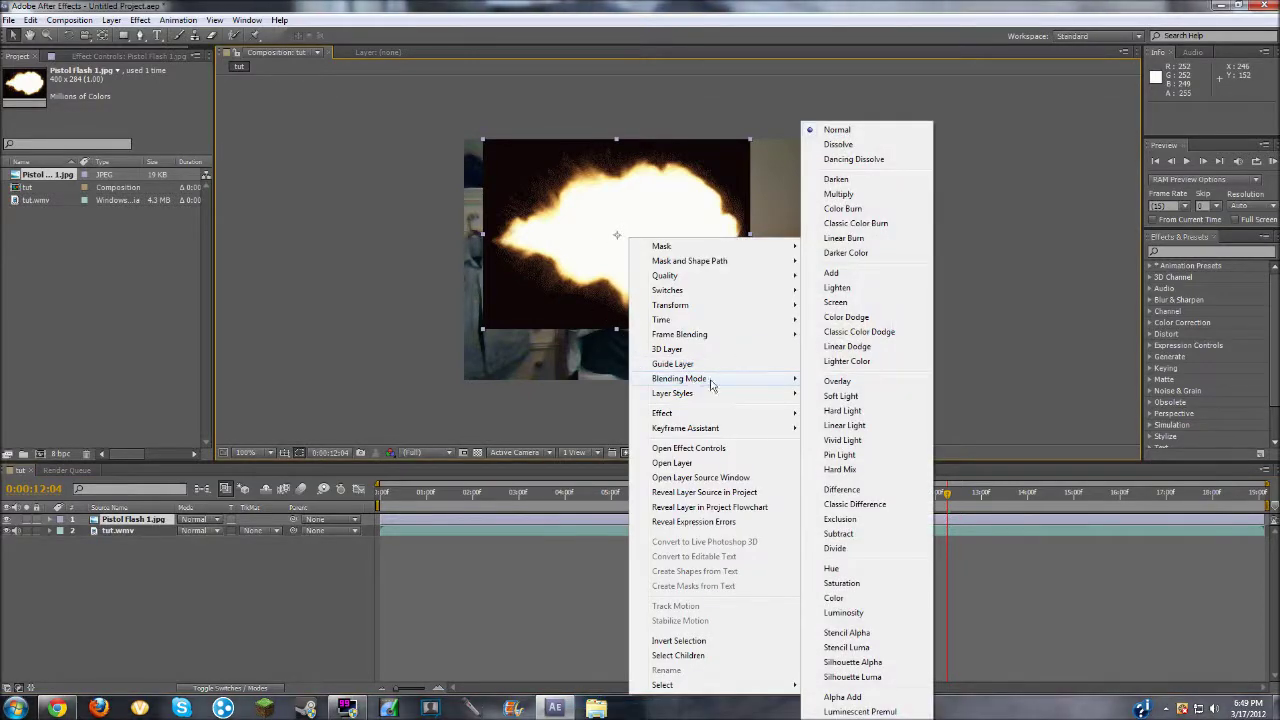
click(866, 304)
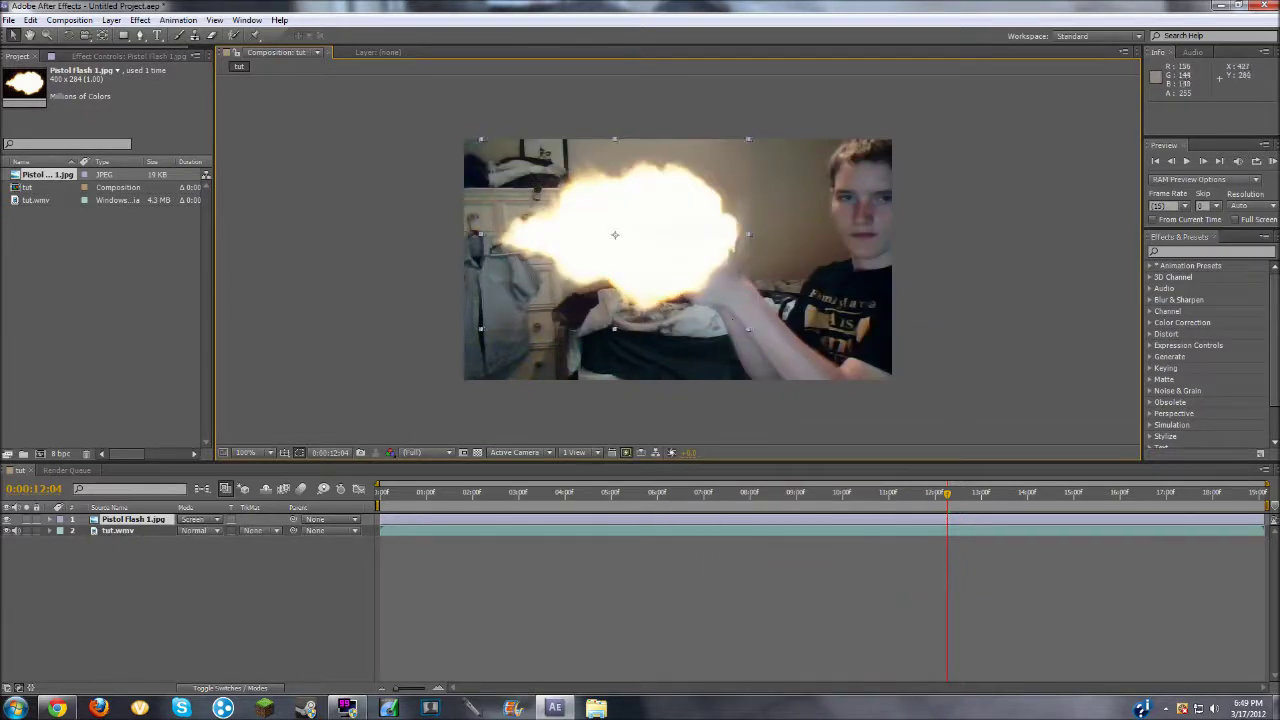
Scale the flash down to about 64% and position it at the pistol's muzzle
mouse_move(764, 331)
mouse_down()
mouse_move(741, 305)
mouse_move(760, 332)
mouse_up()
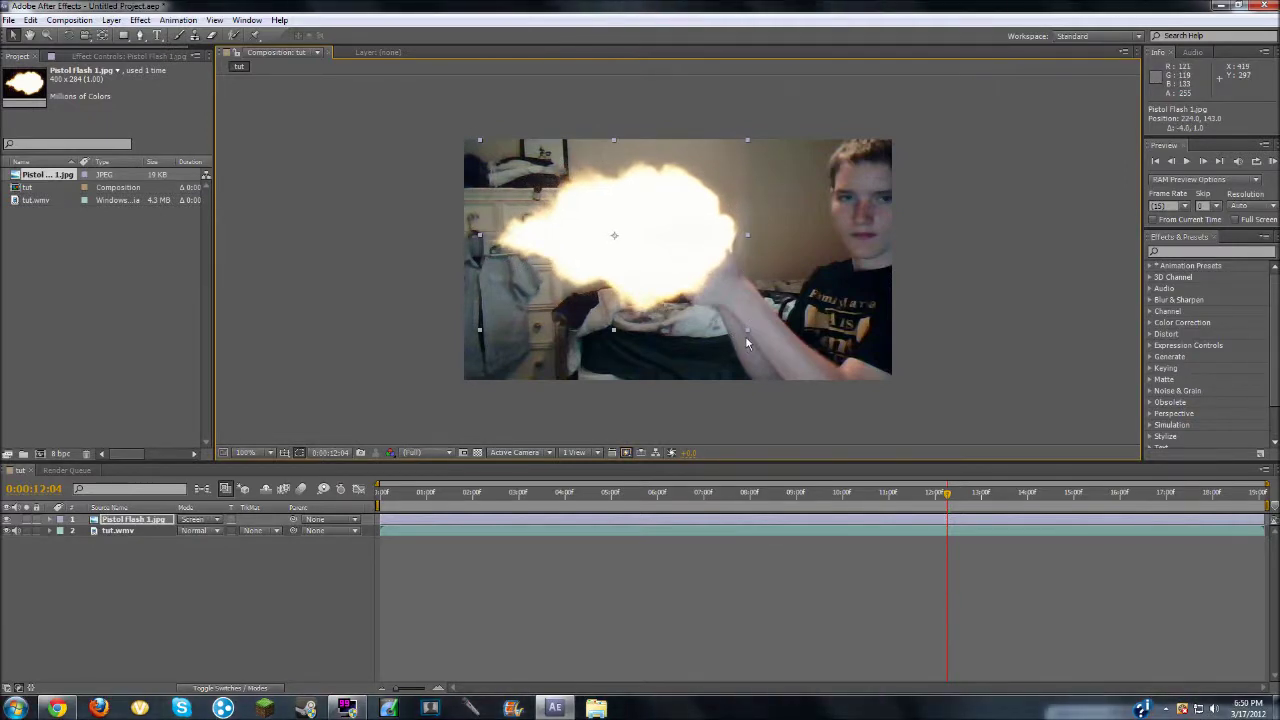
drag(748, 331, 714, 297)
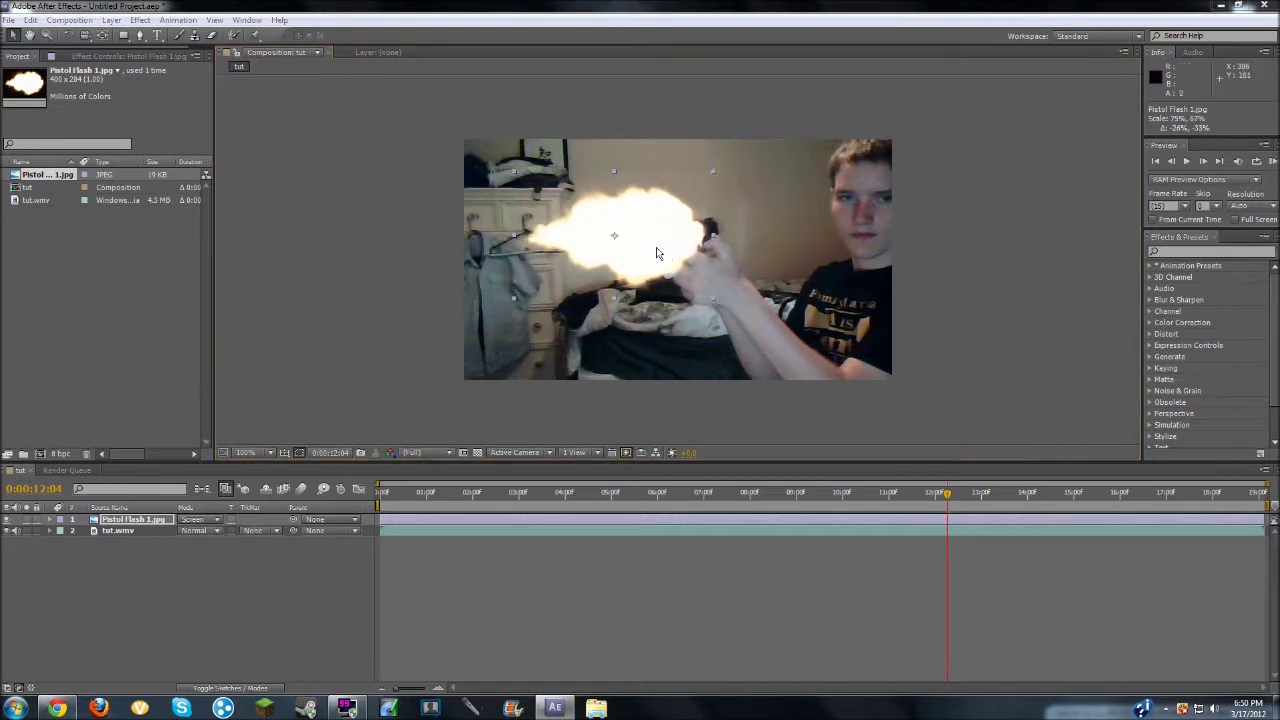
drag(665, 252, 603, 239)
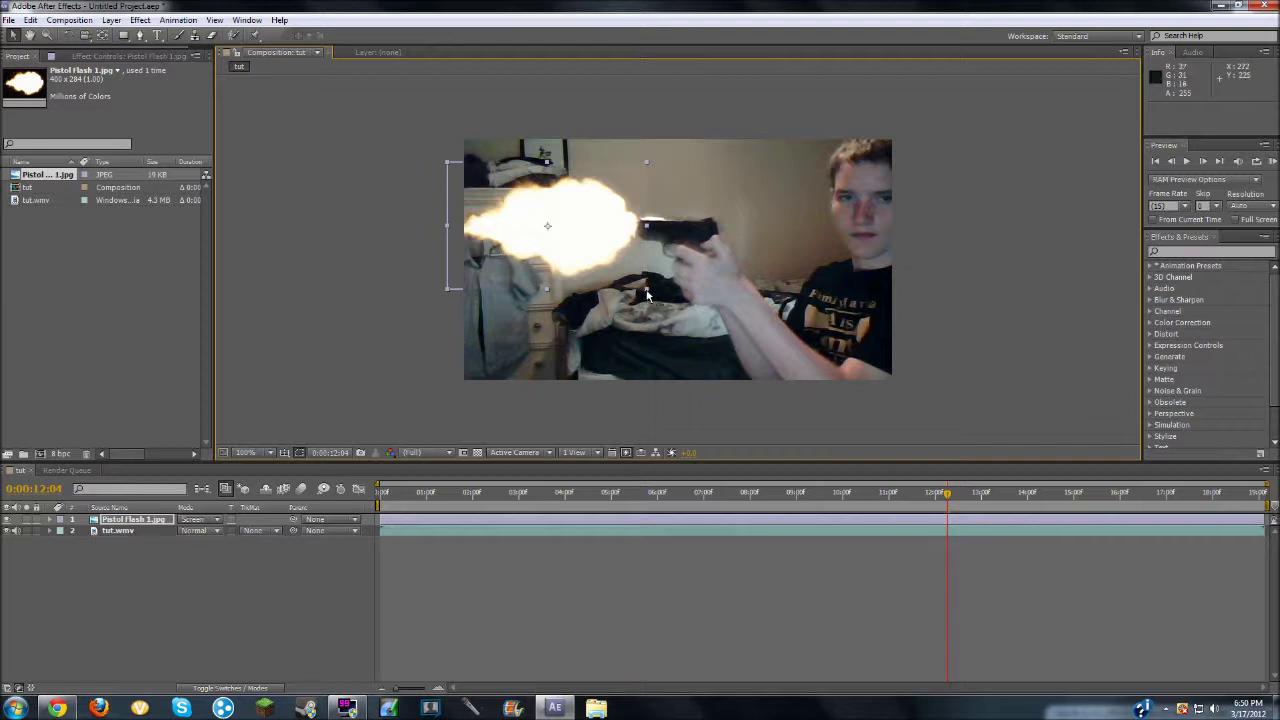
drag(647, 295, 632, 277)
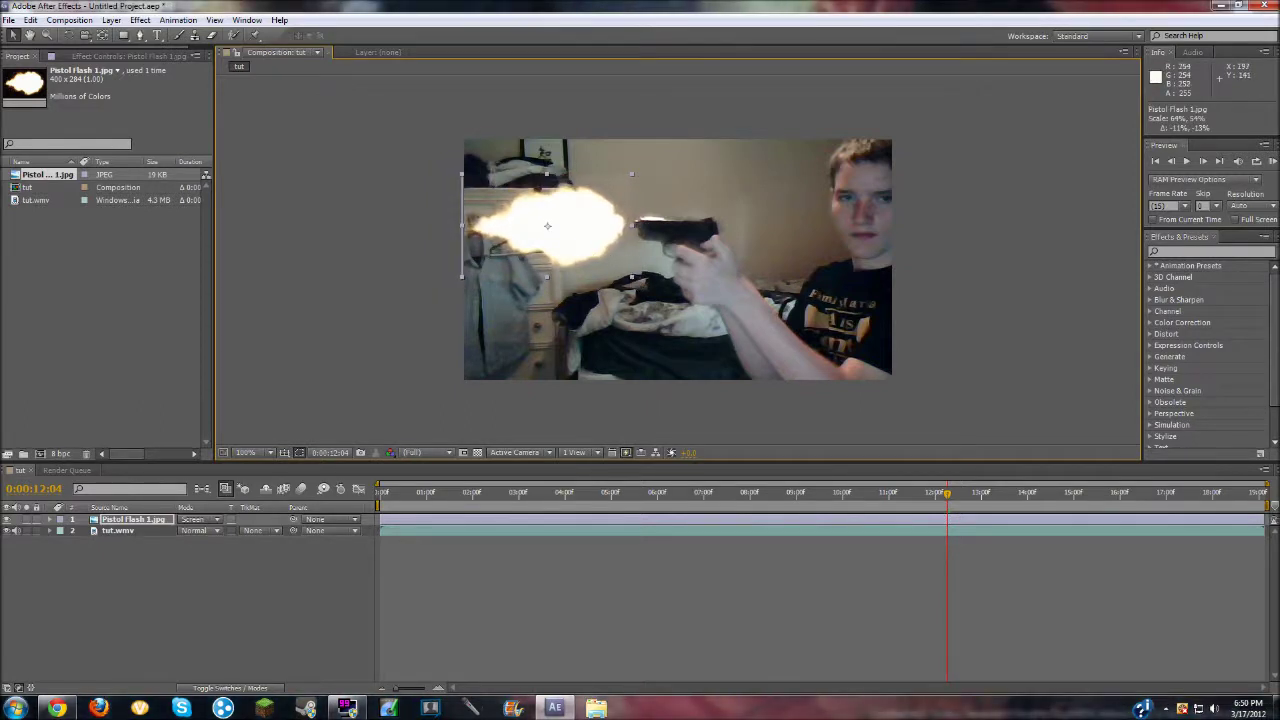
drag(596, 233, 607, 233)
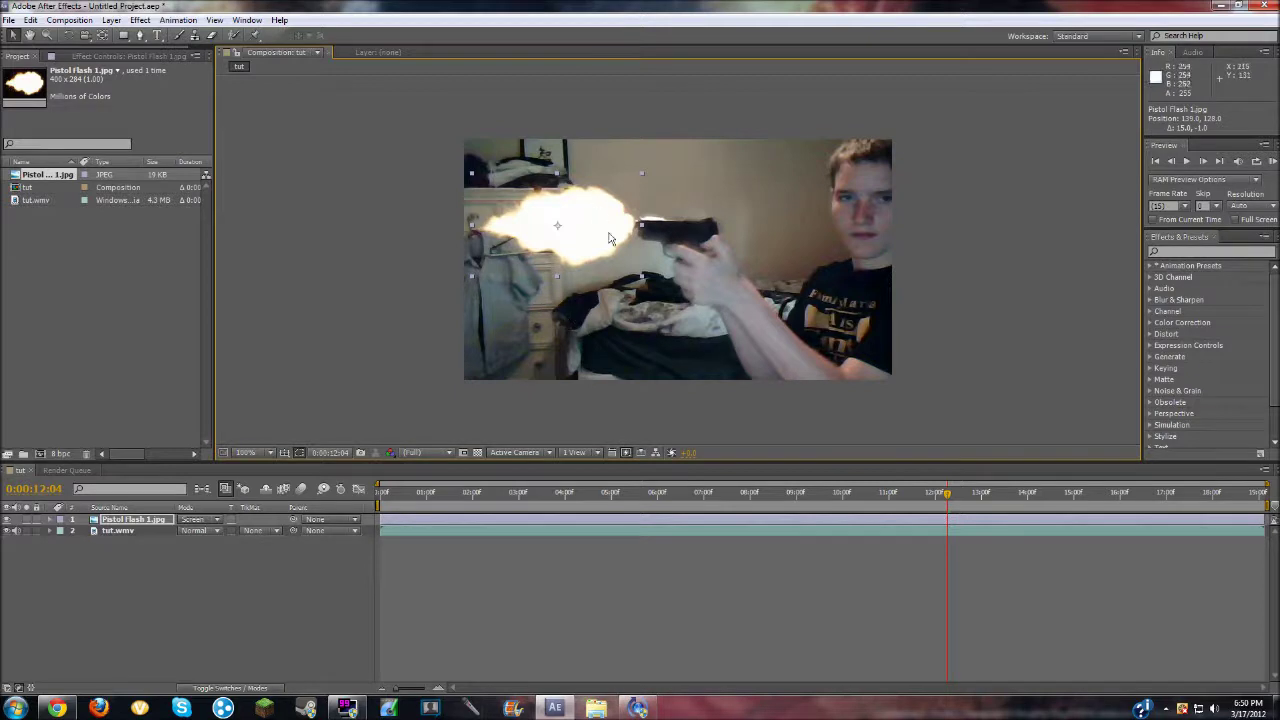
drag(603, 240, 604, 243)
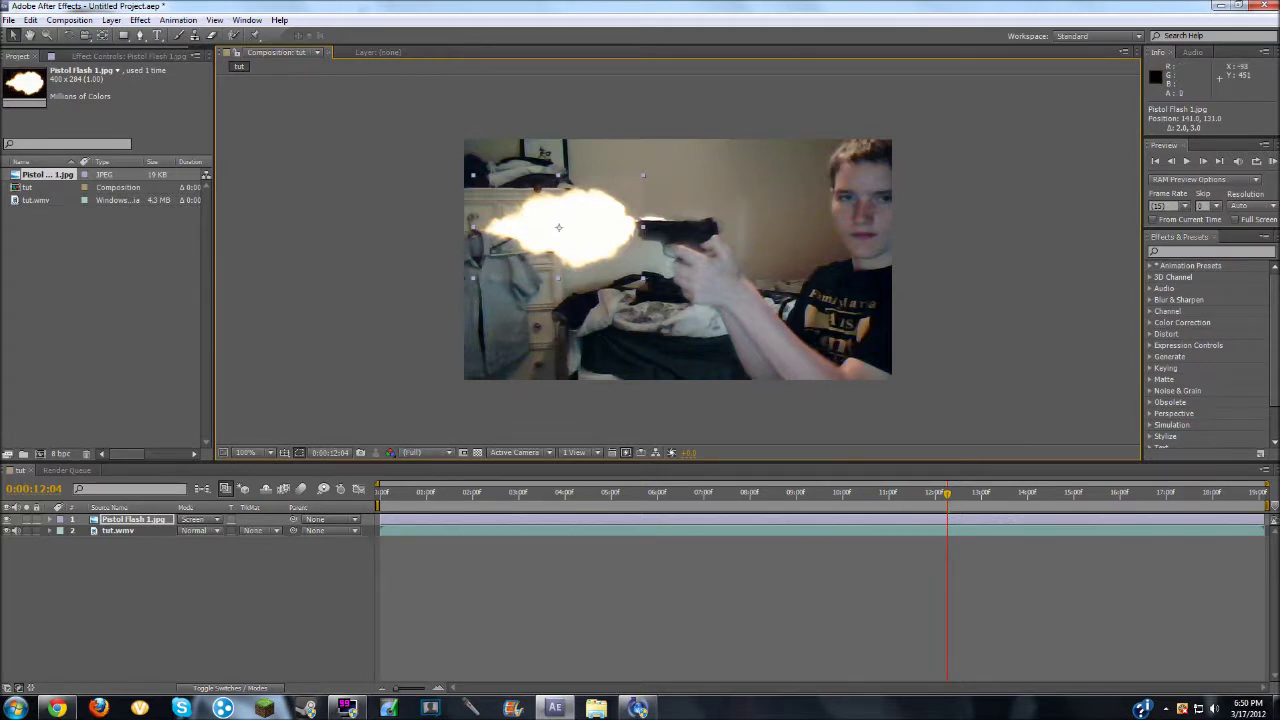
Trim the flash layer to about two frames at 0:00:12:04 and preview from around 10 seconds
drag(381, 519, 938, 519)
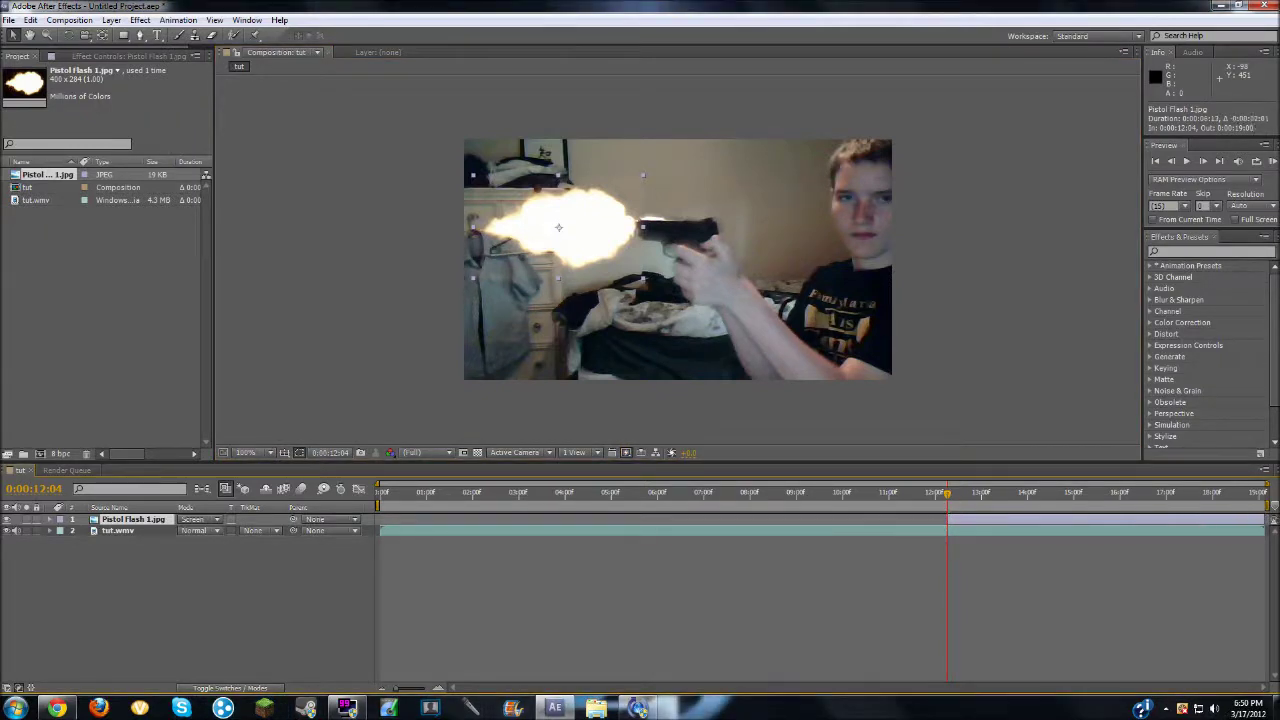
drag(1264, 519, 980, 519)
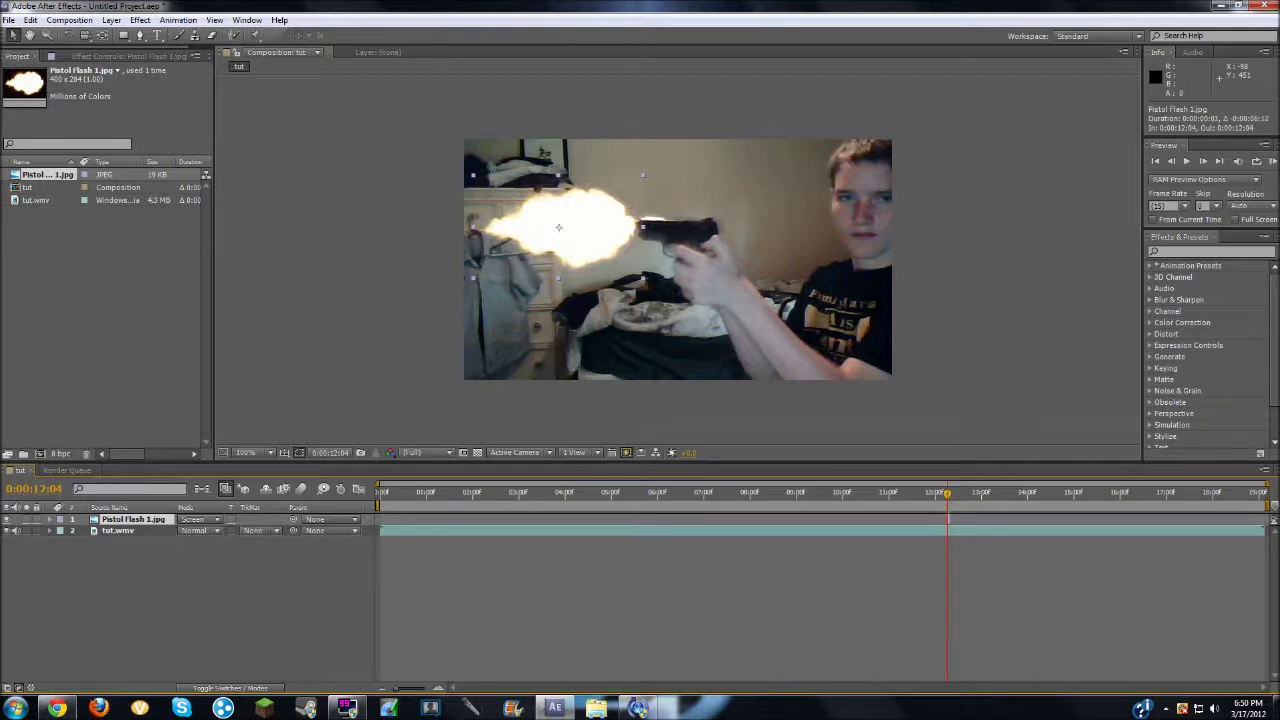
click(941, 494)
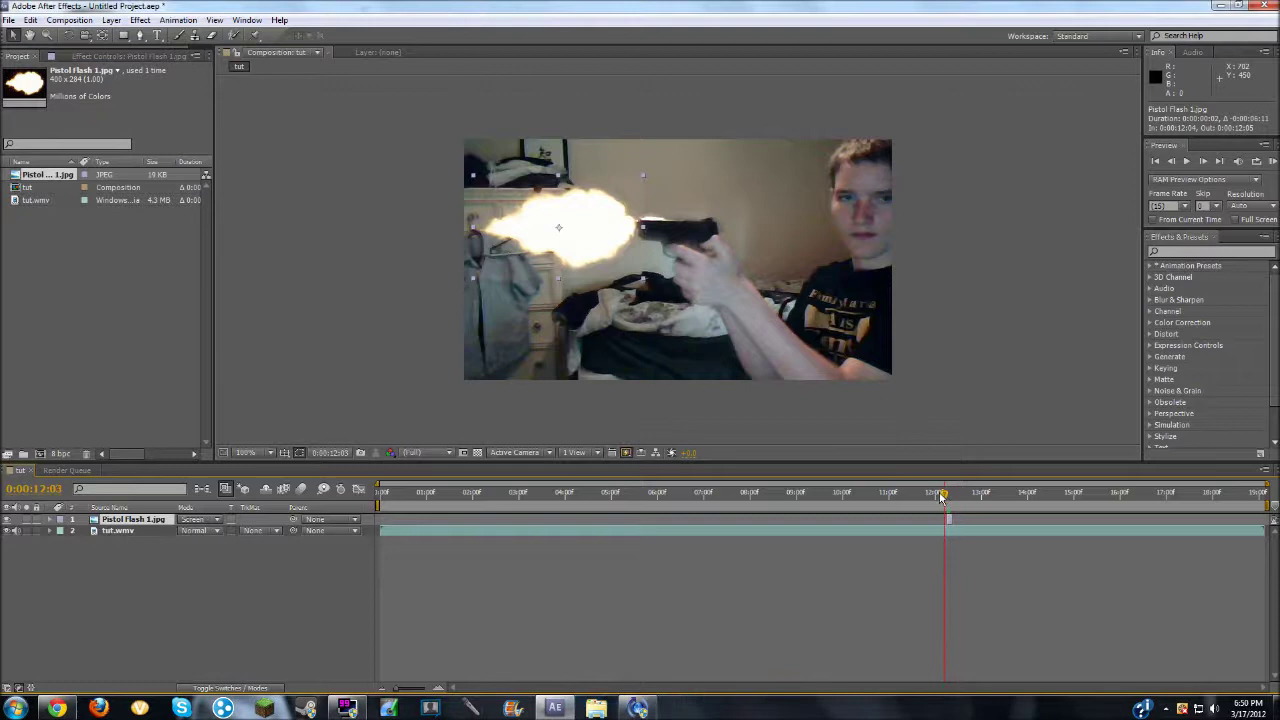
drag(941, 494, 868, 494)
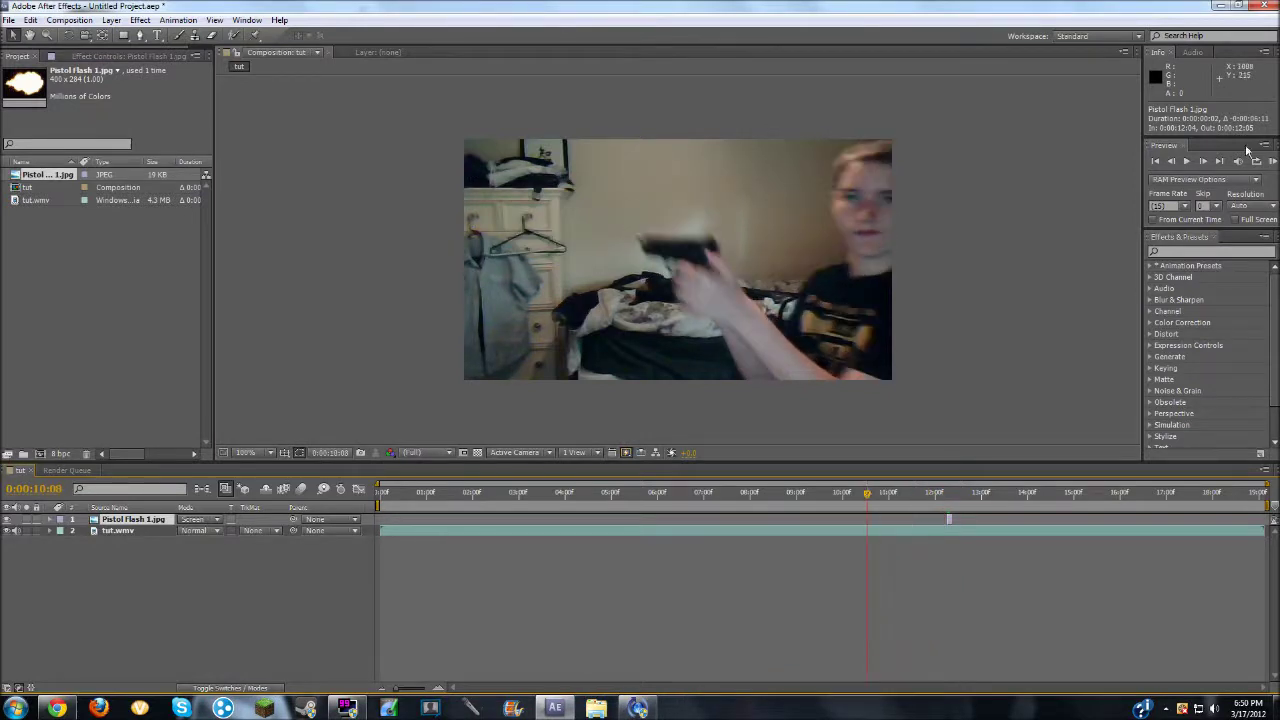
click(1182, 162)
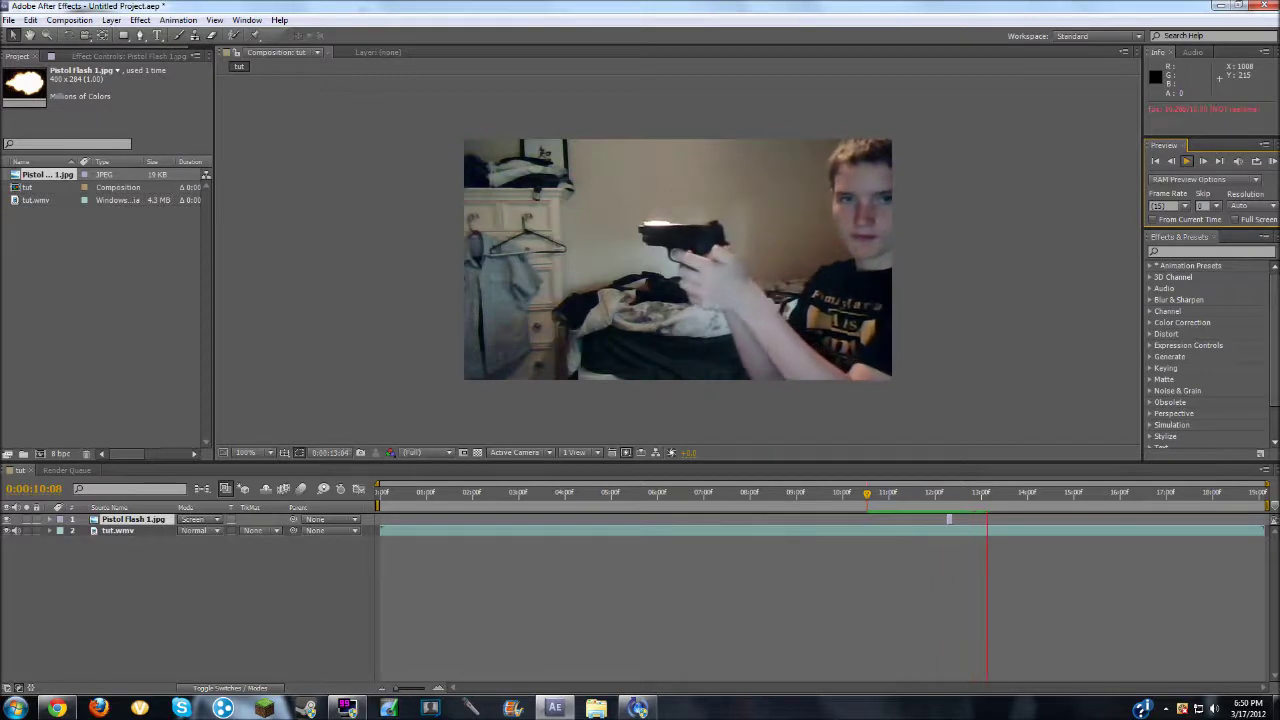
key(space)
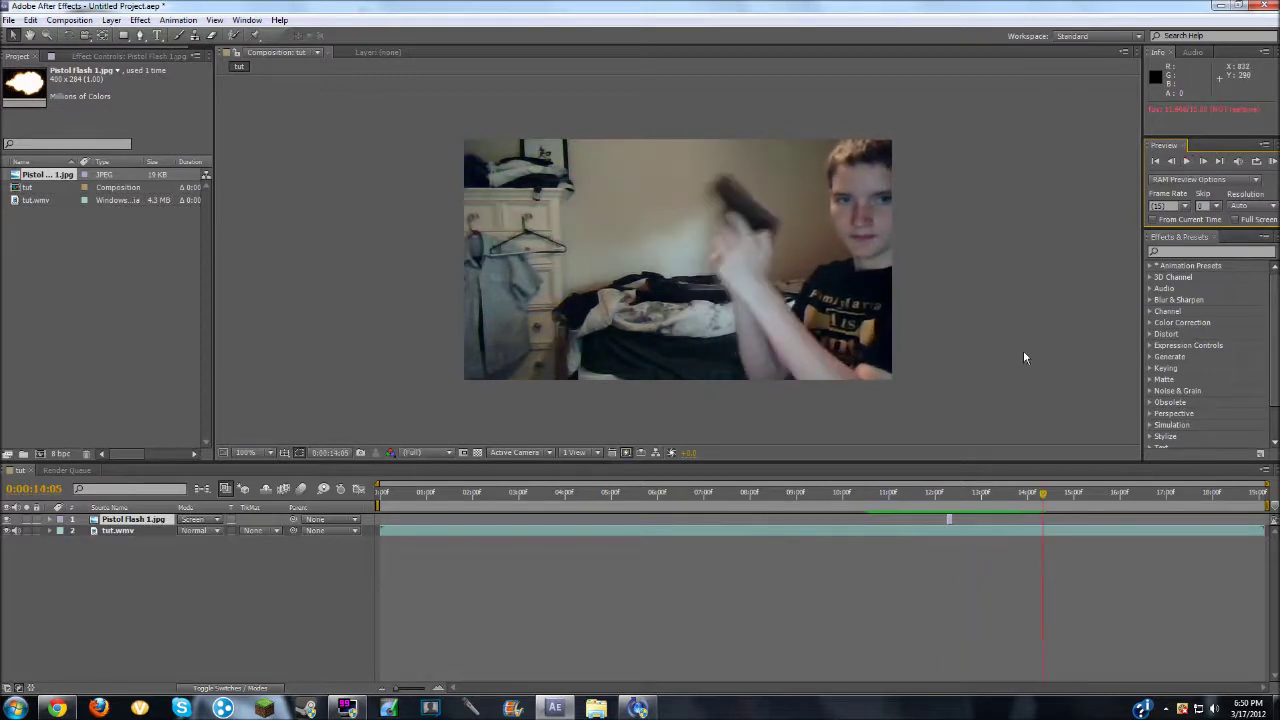
Step frame by frame to the second shot at 0:00:14:02
click(1170, 163)
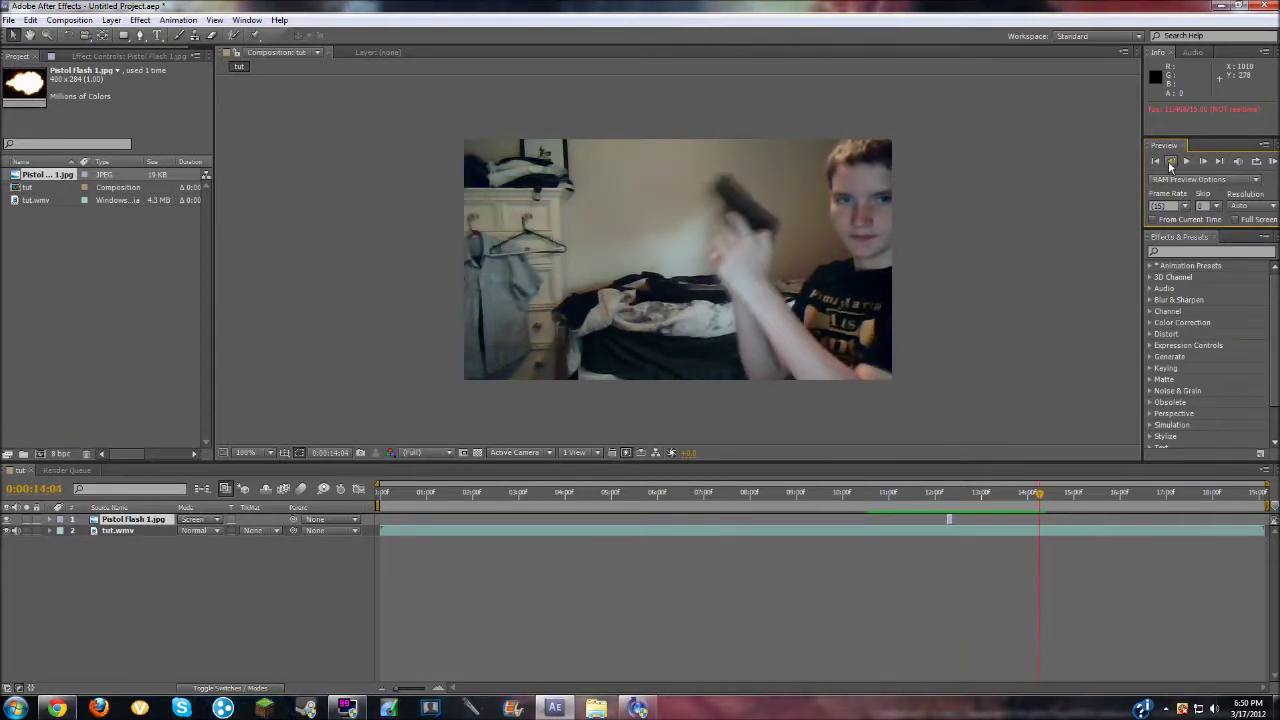
click(1170, 163)
key(Page_Down)
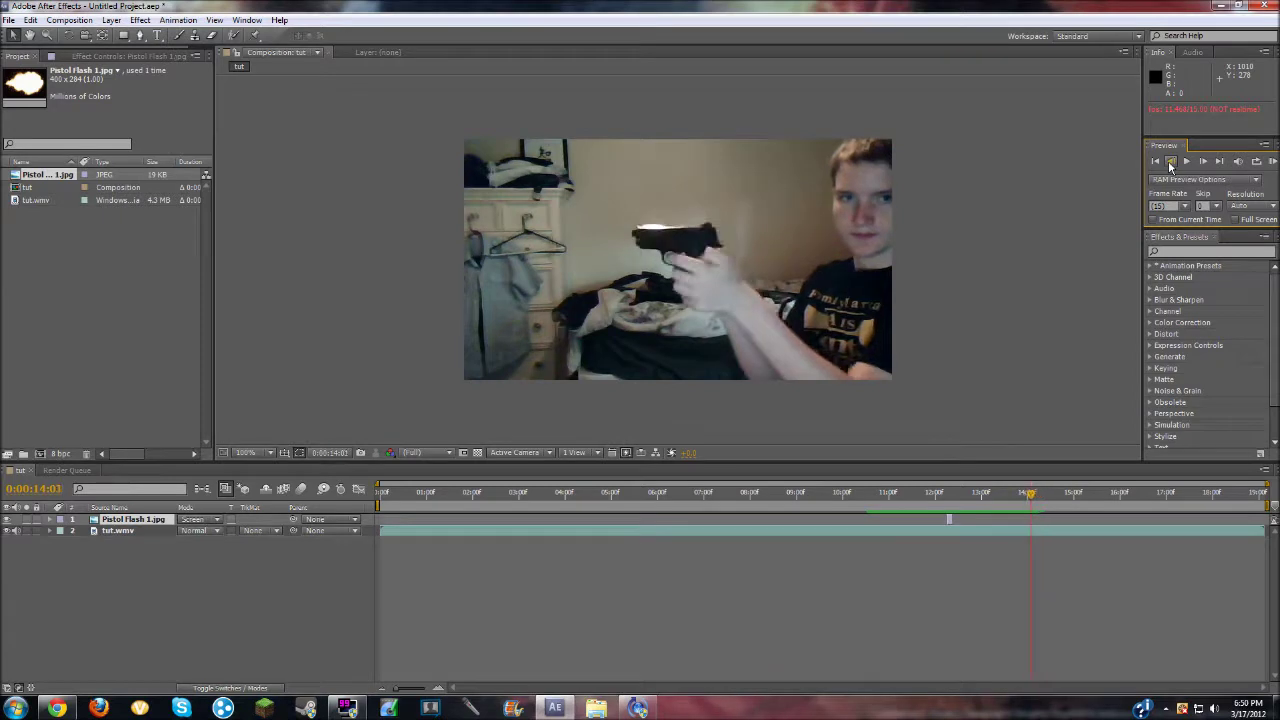
click(1204, 163)
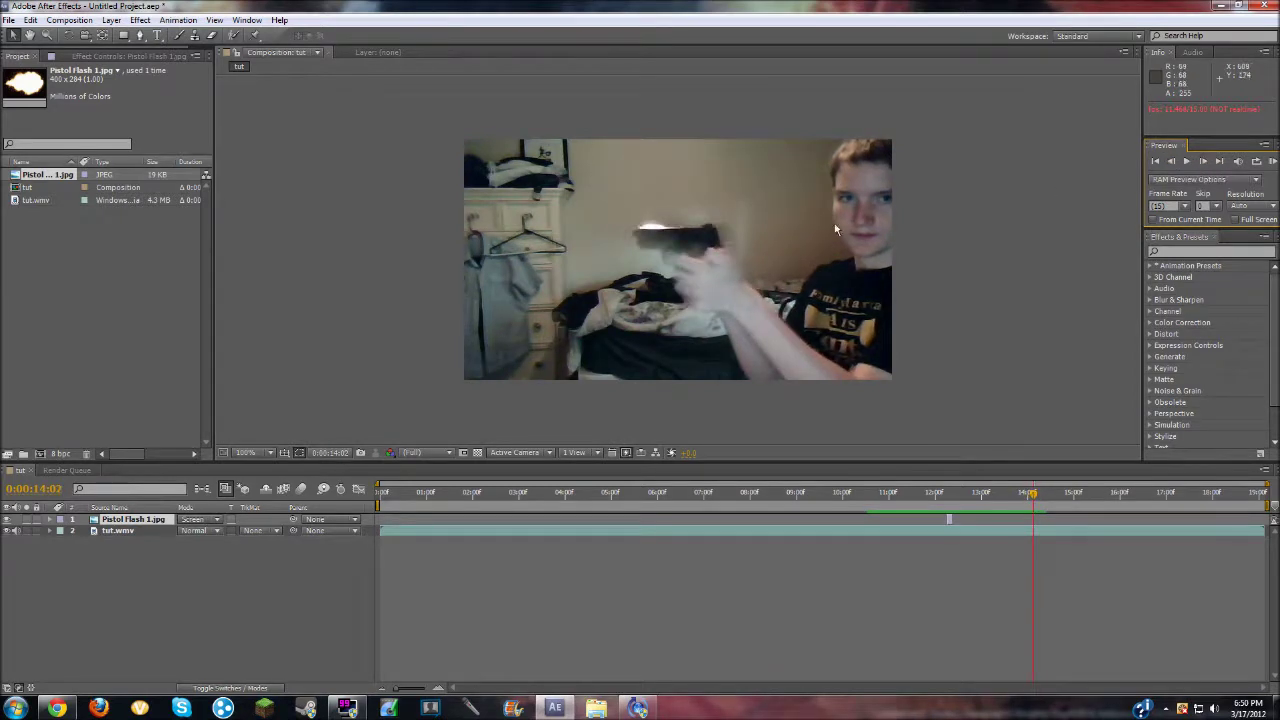
Add a second Pistol Flash 1.jpg layer with Screen blending
drag(24, 80, 626, 236)
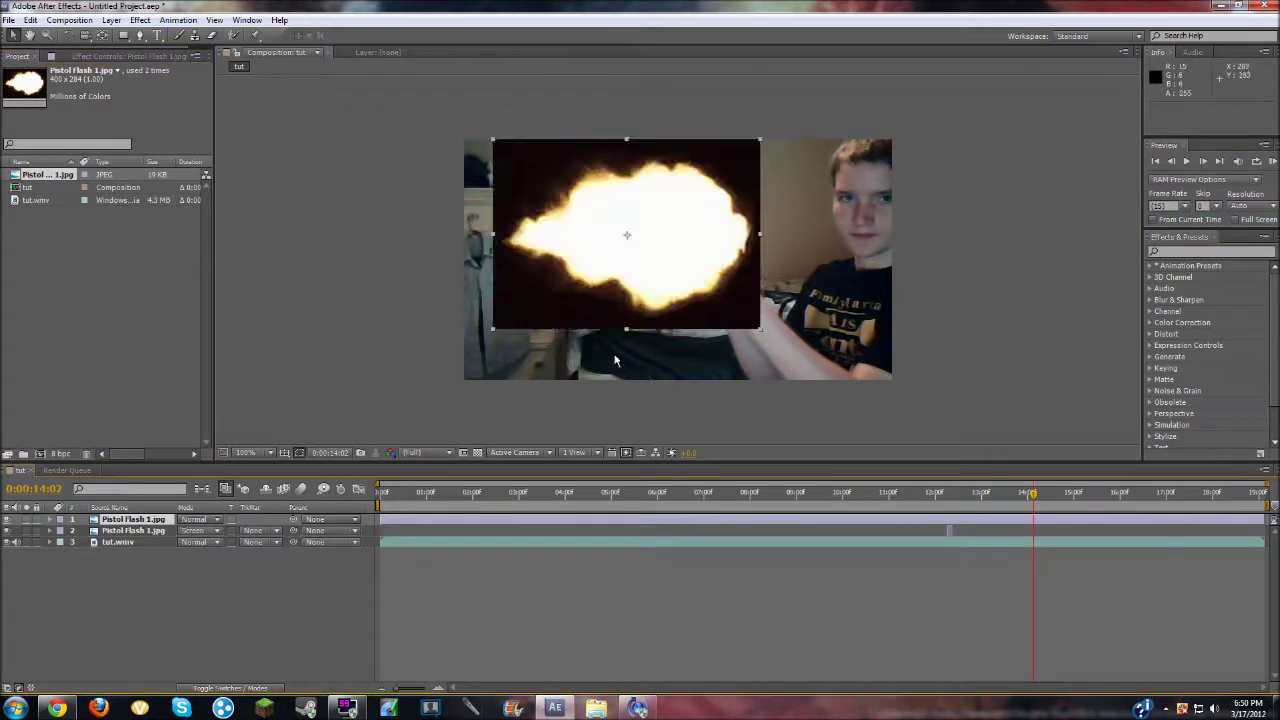
right_click(673, 241)
mouse_move(718, 380)
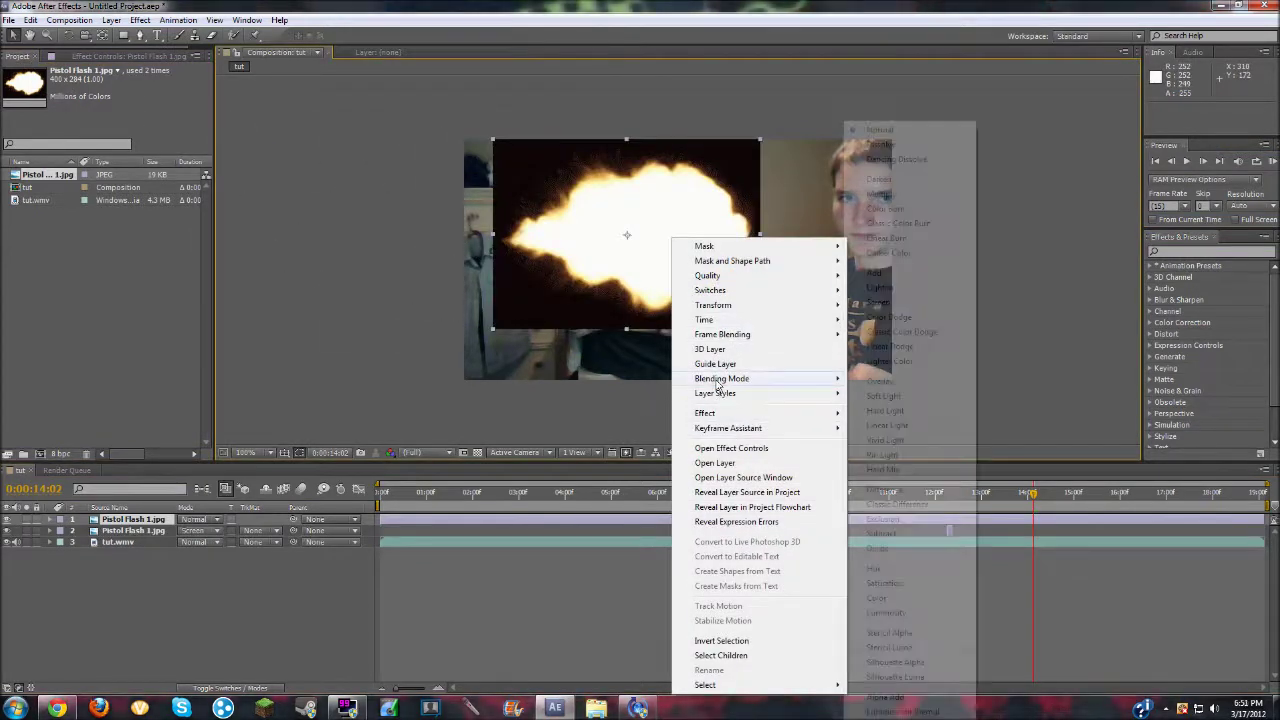
click(880, 302)
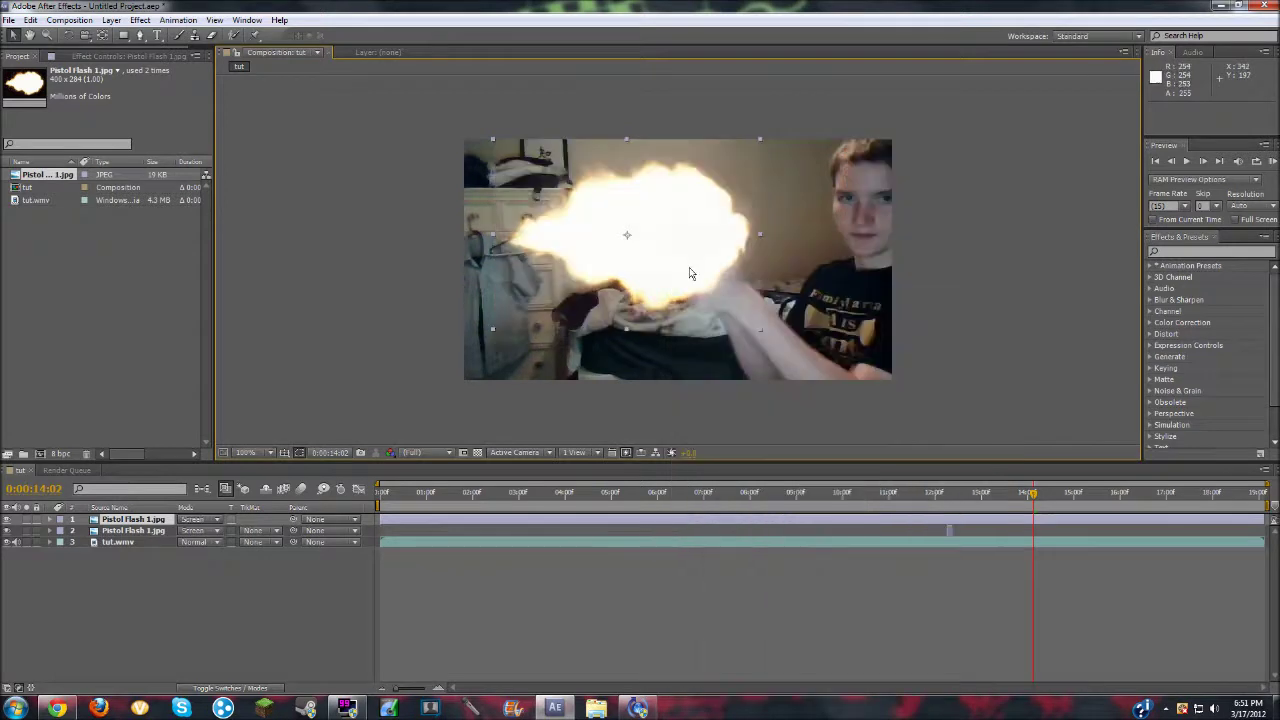
Scale the second flash down, place it at the muzzle, and trim it to the 14:02 shot
drag(761, 333, 755, 324)
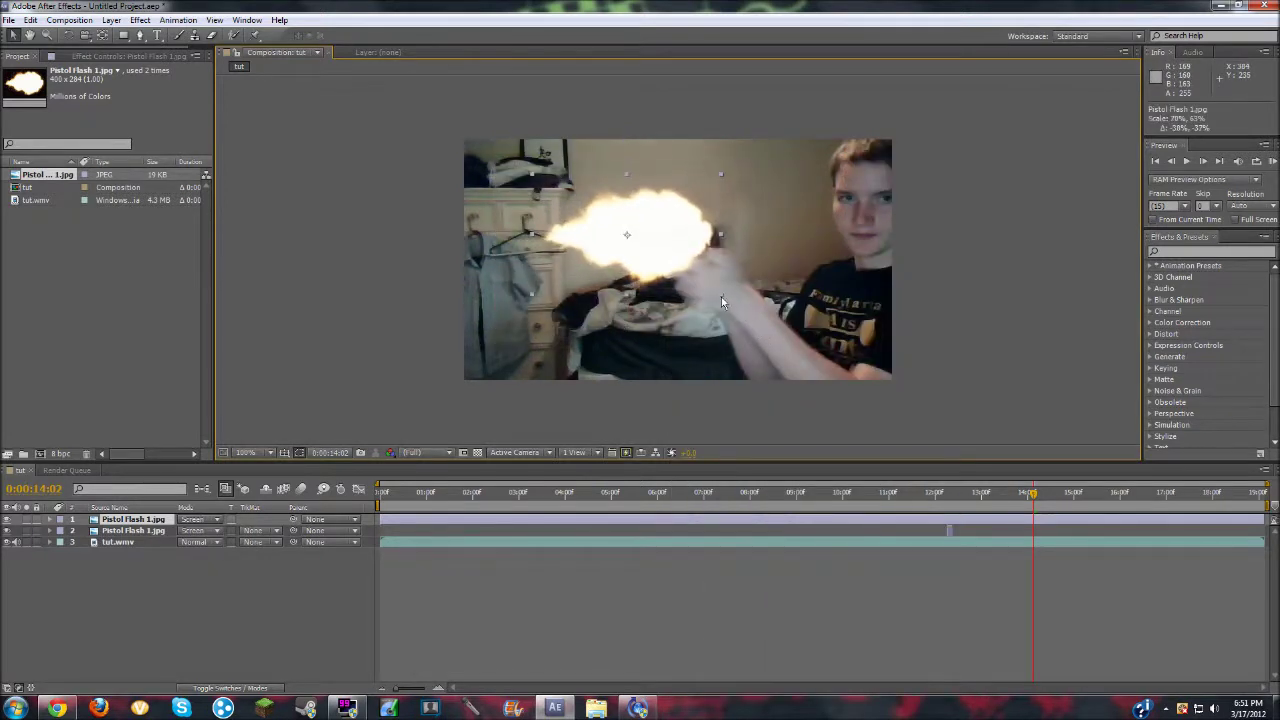
drag(722, 302, 620, 298)
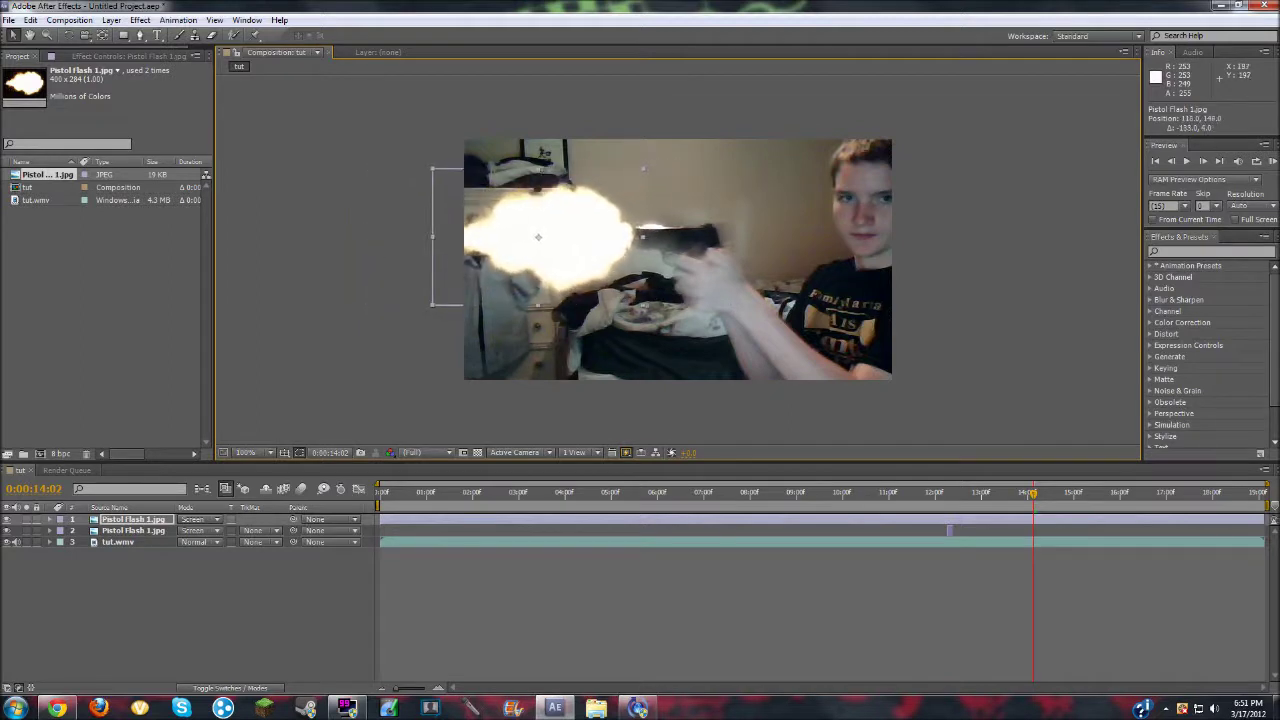
drag(642, 237, 624, 217)
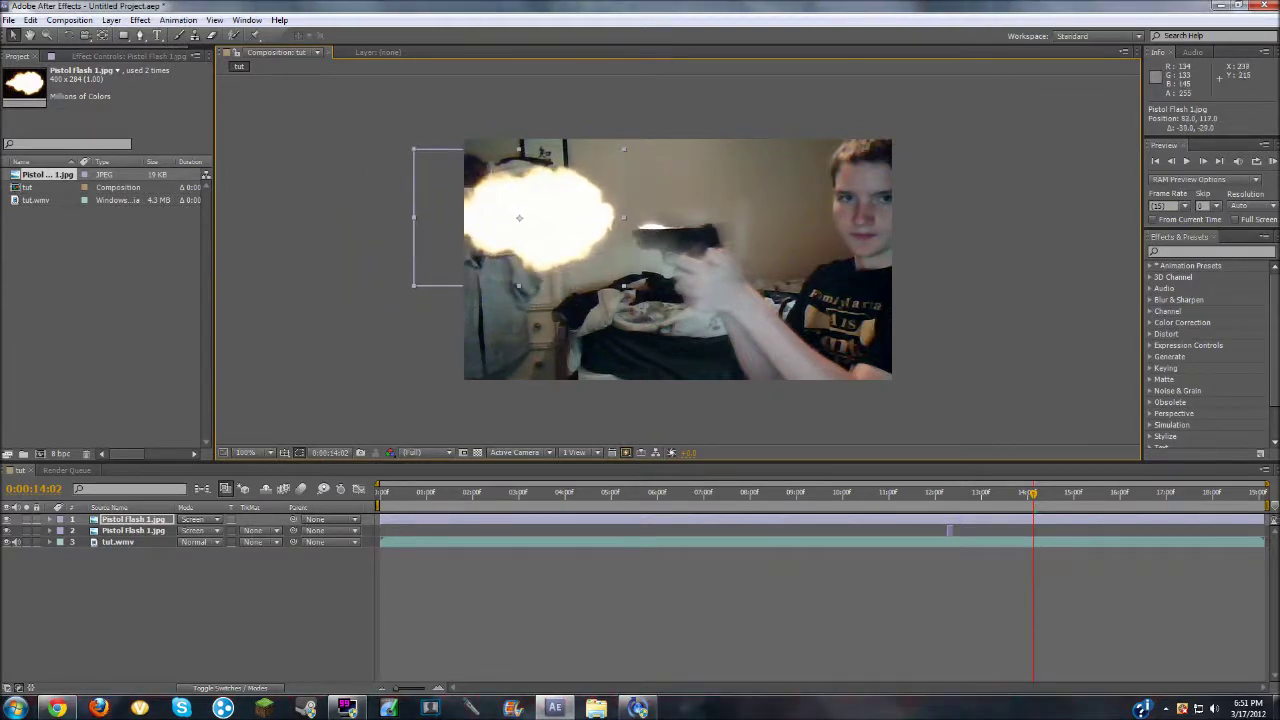
mouse_move(622, 296)
mouse_down()
mouse_move(638, 308)
mouse_move(617, 273)
mouse_up()
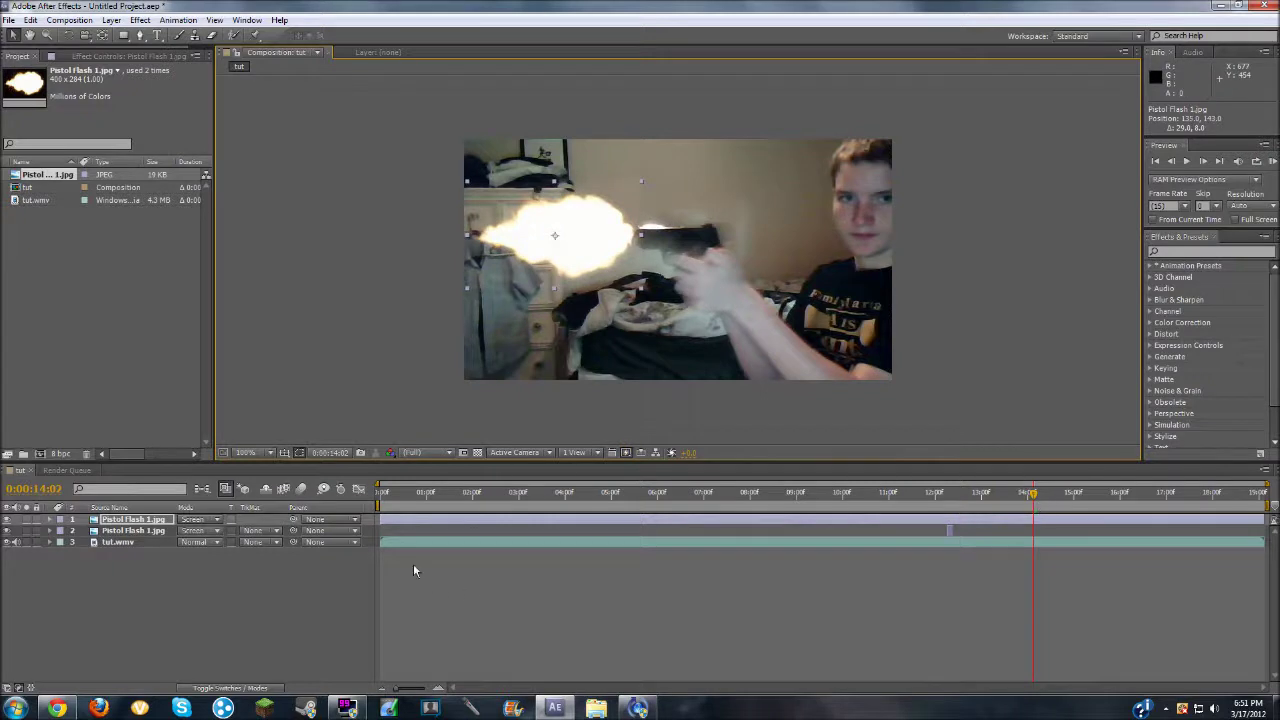
drag(381, 520, 987, 520)
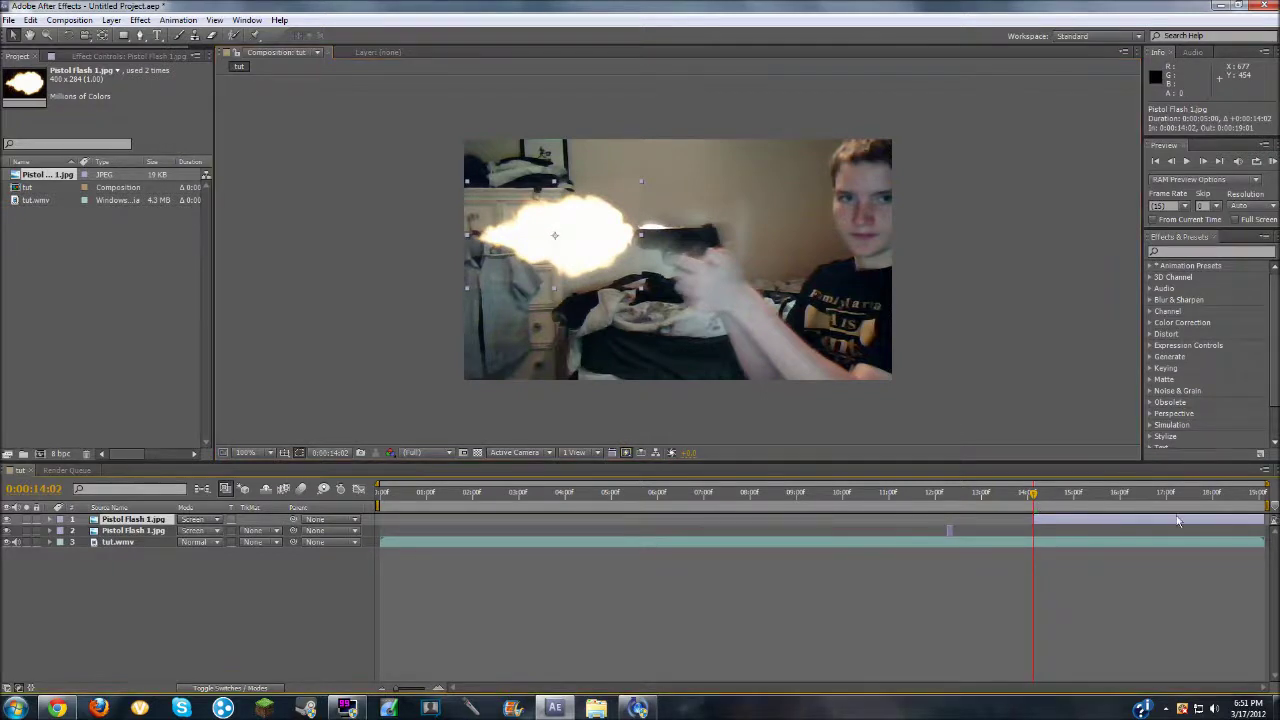
drag(1263, 520, 877, 497)
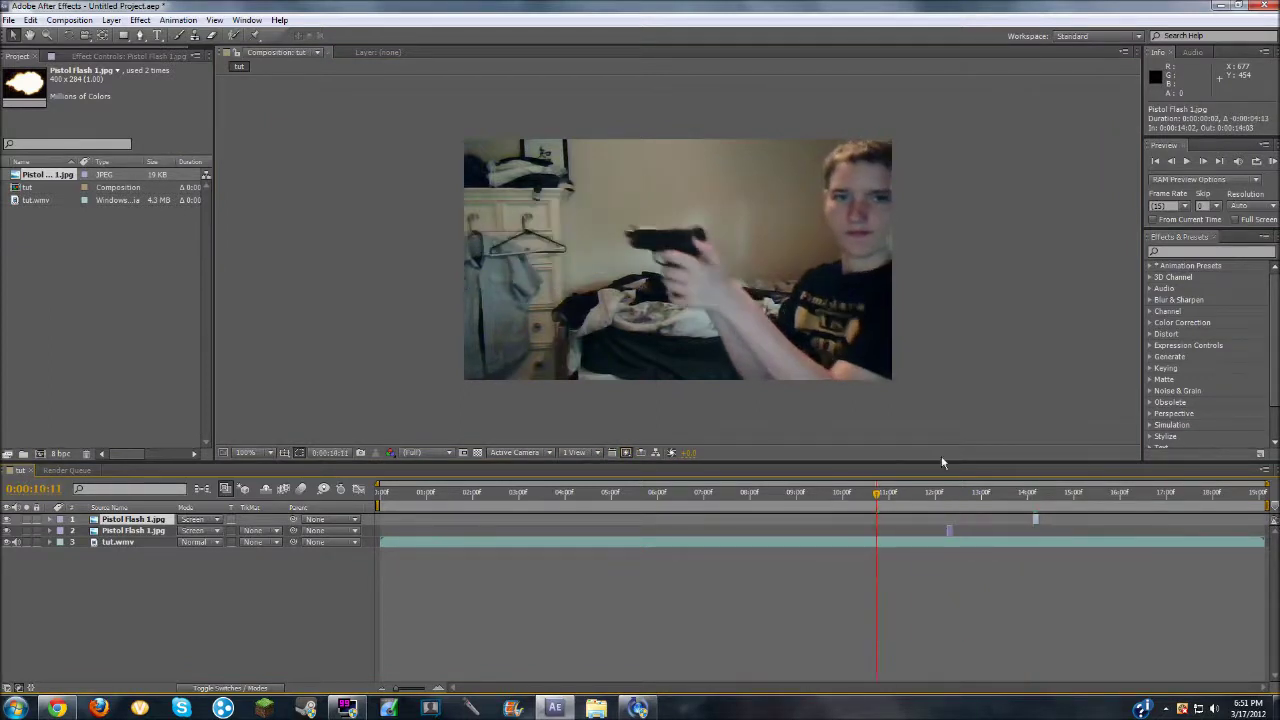
Preview the composition from about 14 seconds to check both flashes
click(1186, 161)
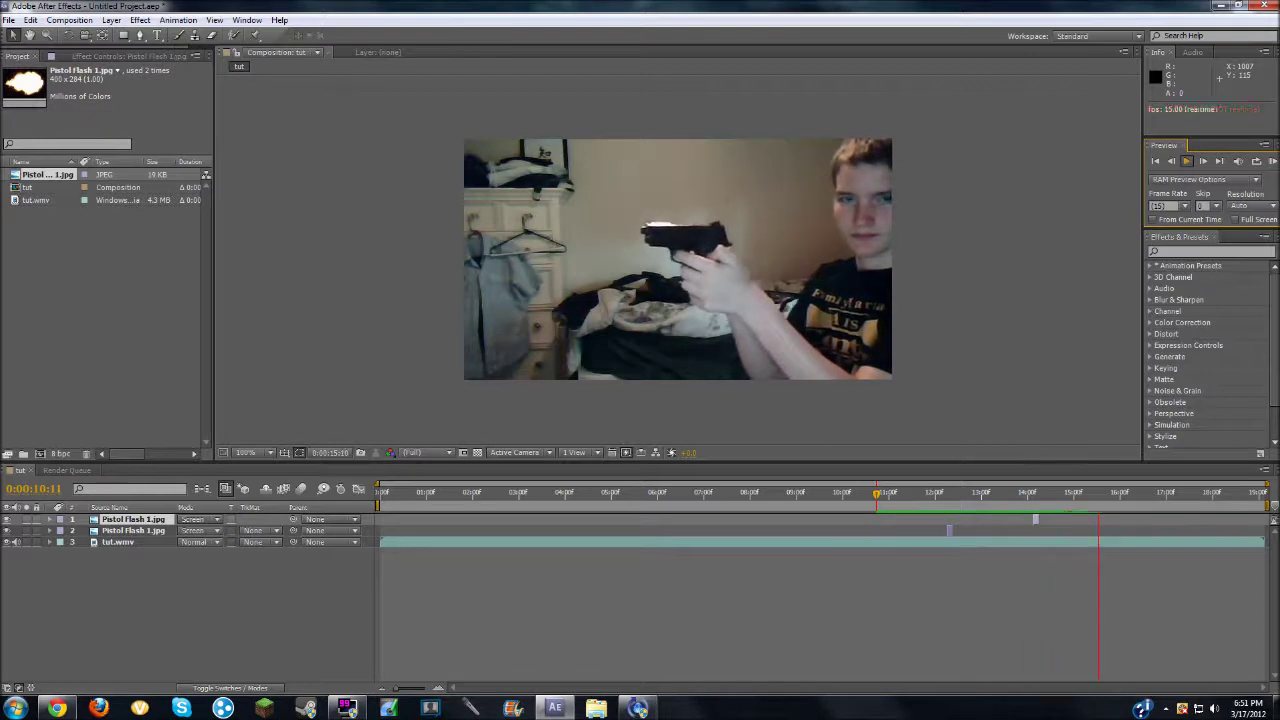
key(space)
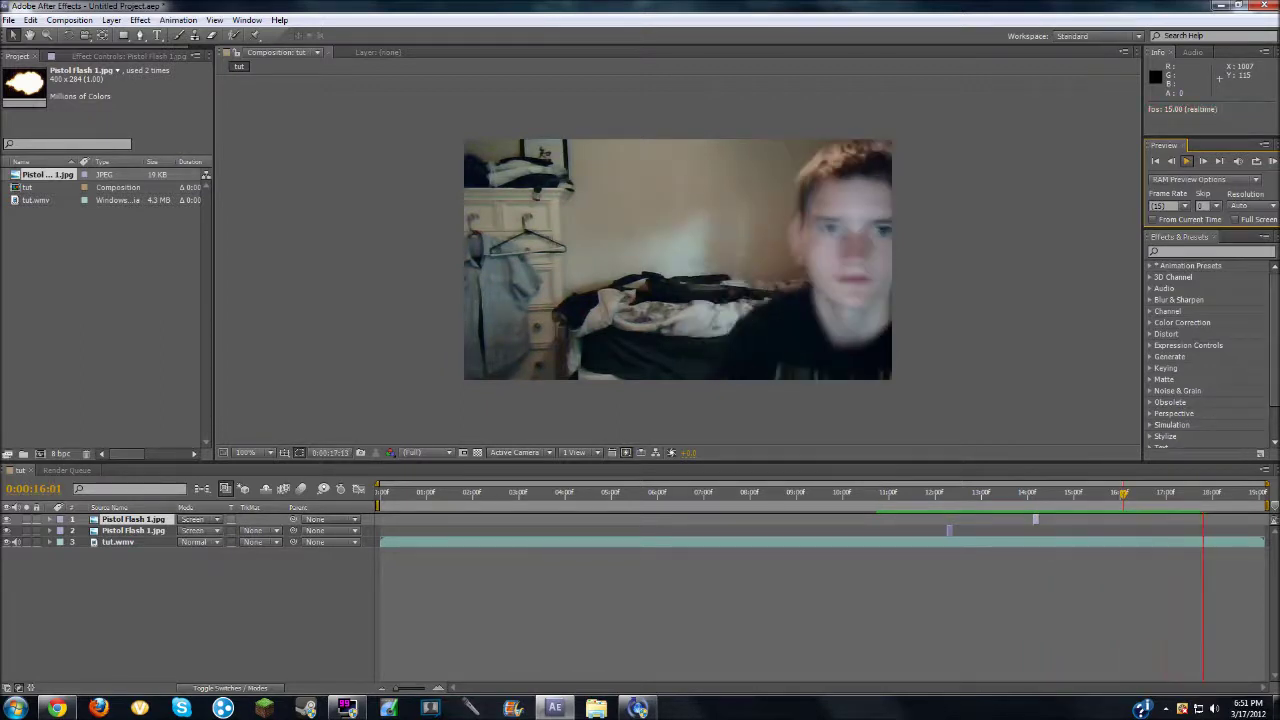
click(1224, 496)
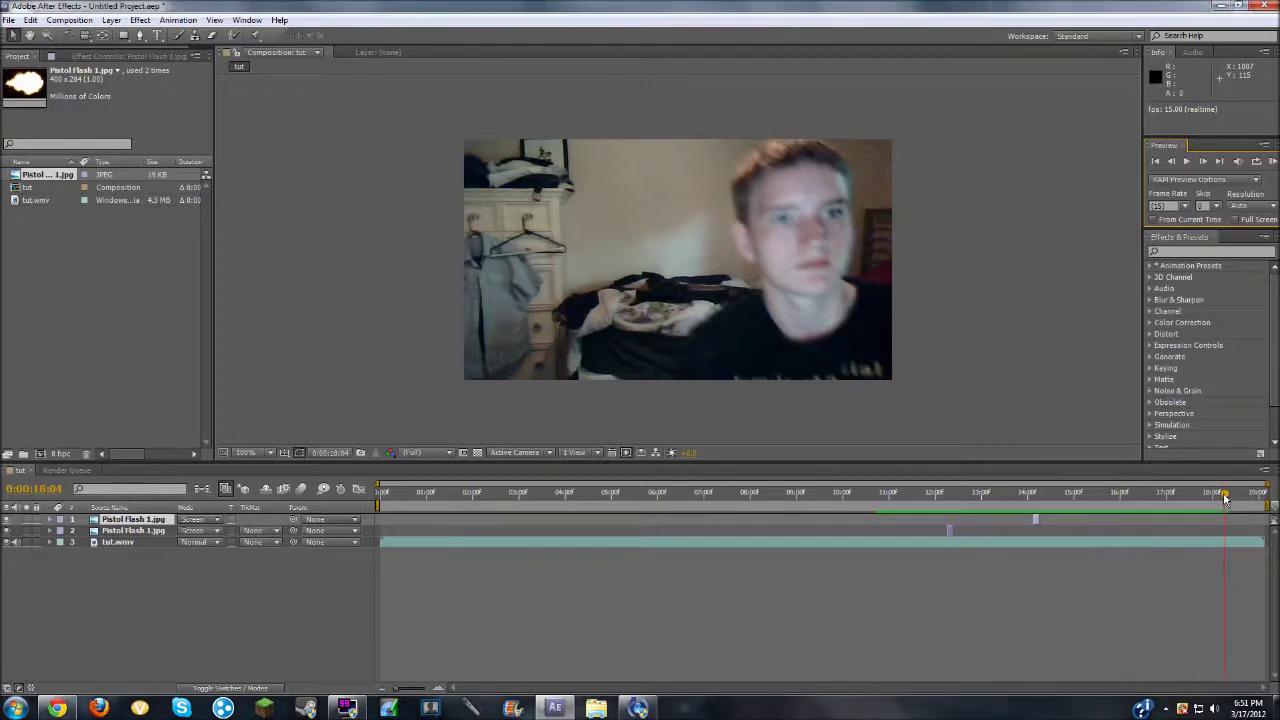
drag(1224, 496, 1059, 496)
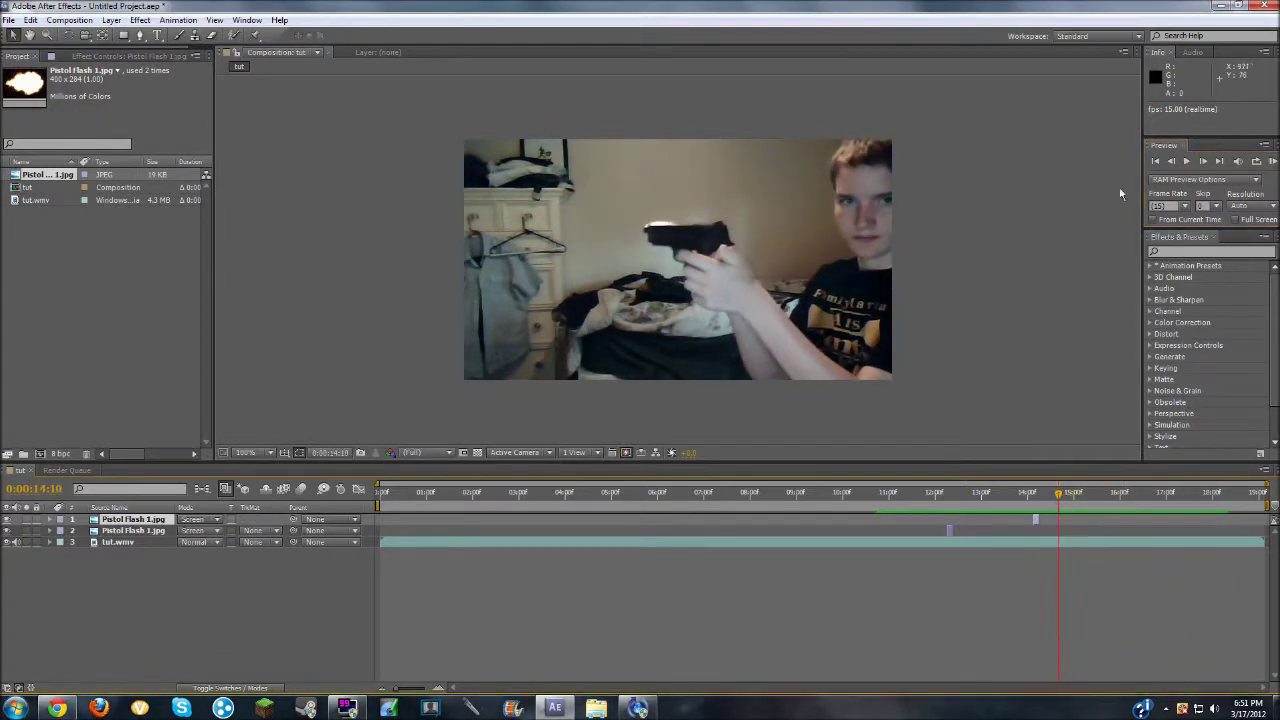
click(1186, 163)
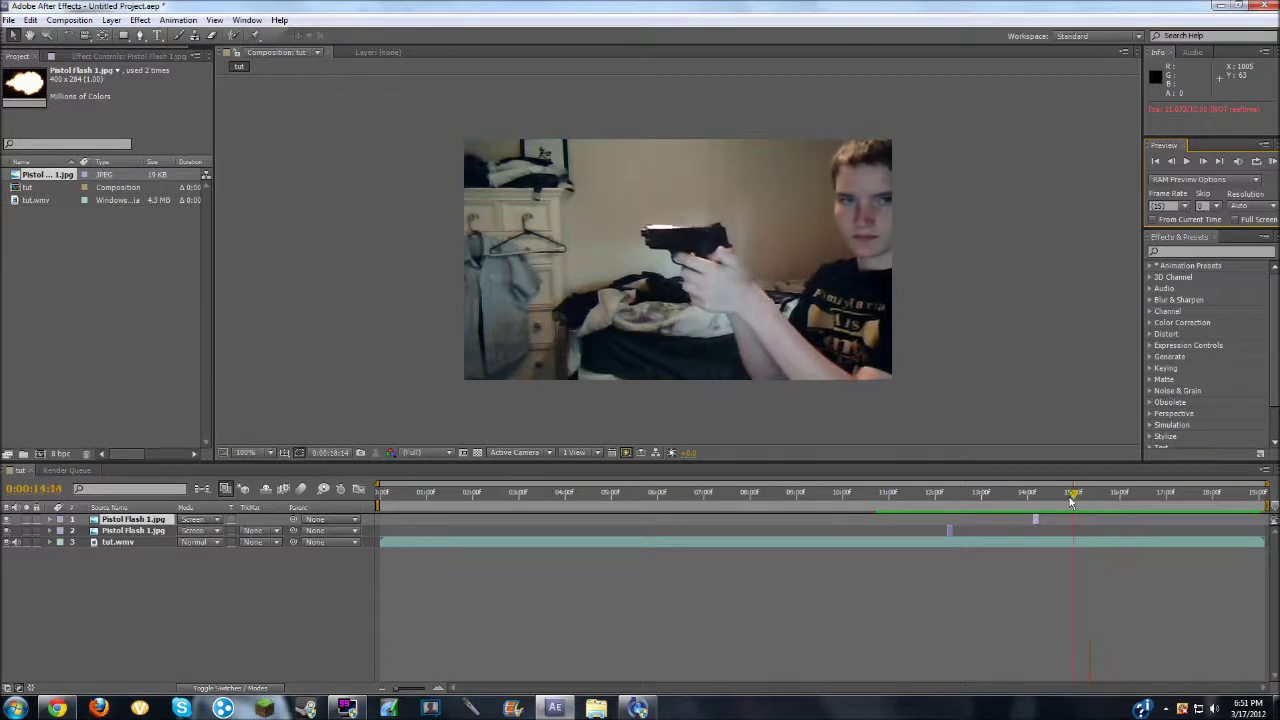
click(1188, 162)
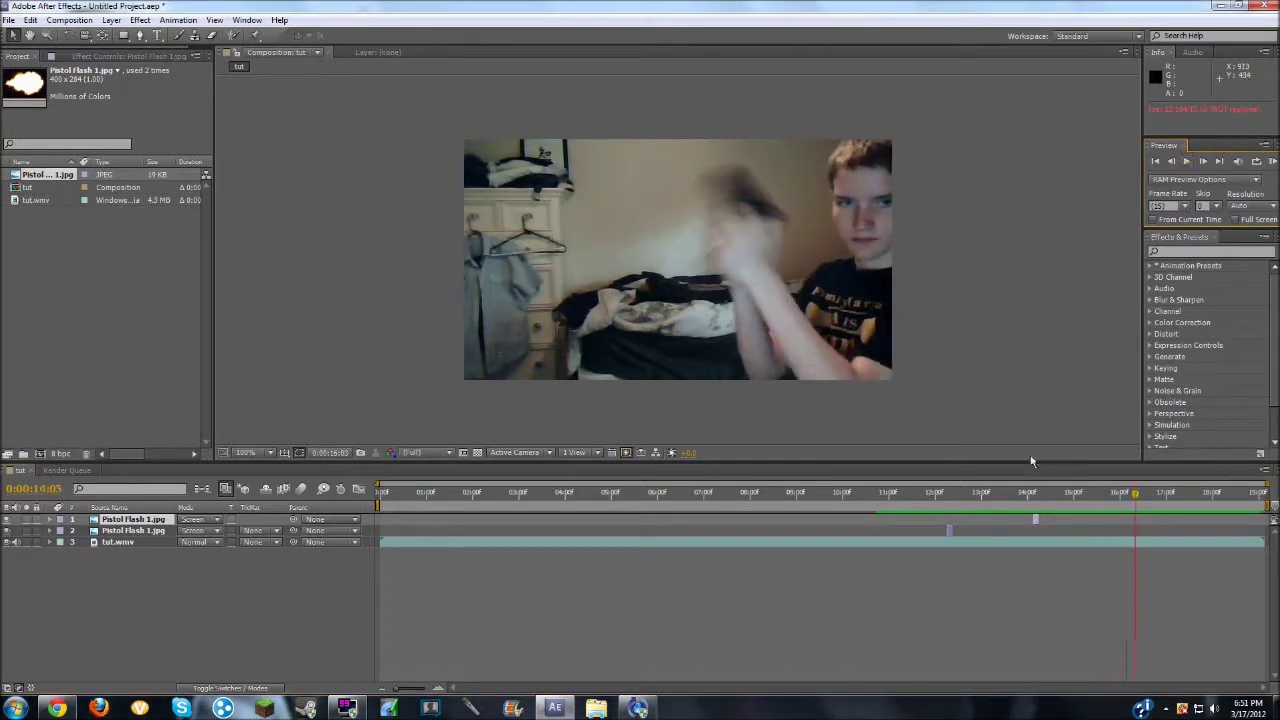
Step frames around the recoil and settle on 0:00:16:01, just before the third shot
click(1170, 162)
click(1170, 162)
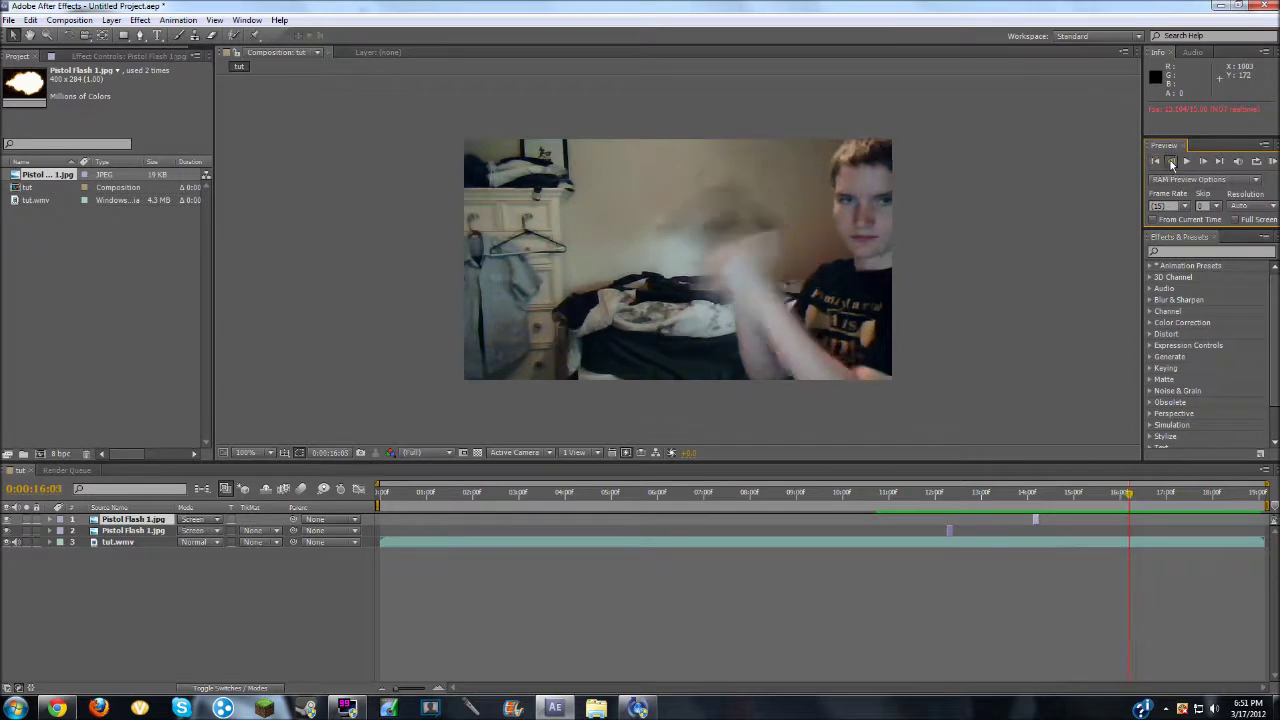
click(1171, 162)
click(1171, 162)
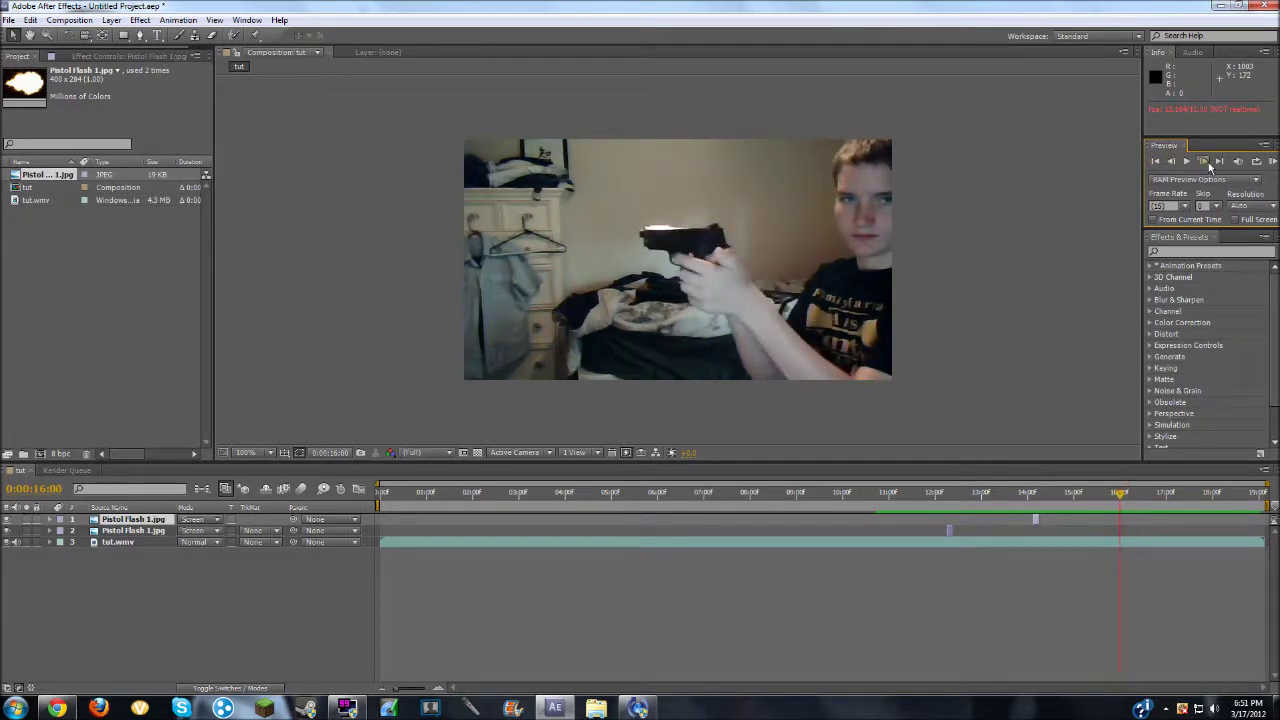
click(1204, 162)
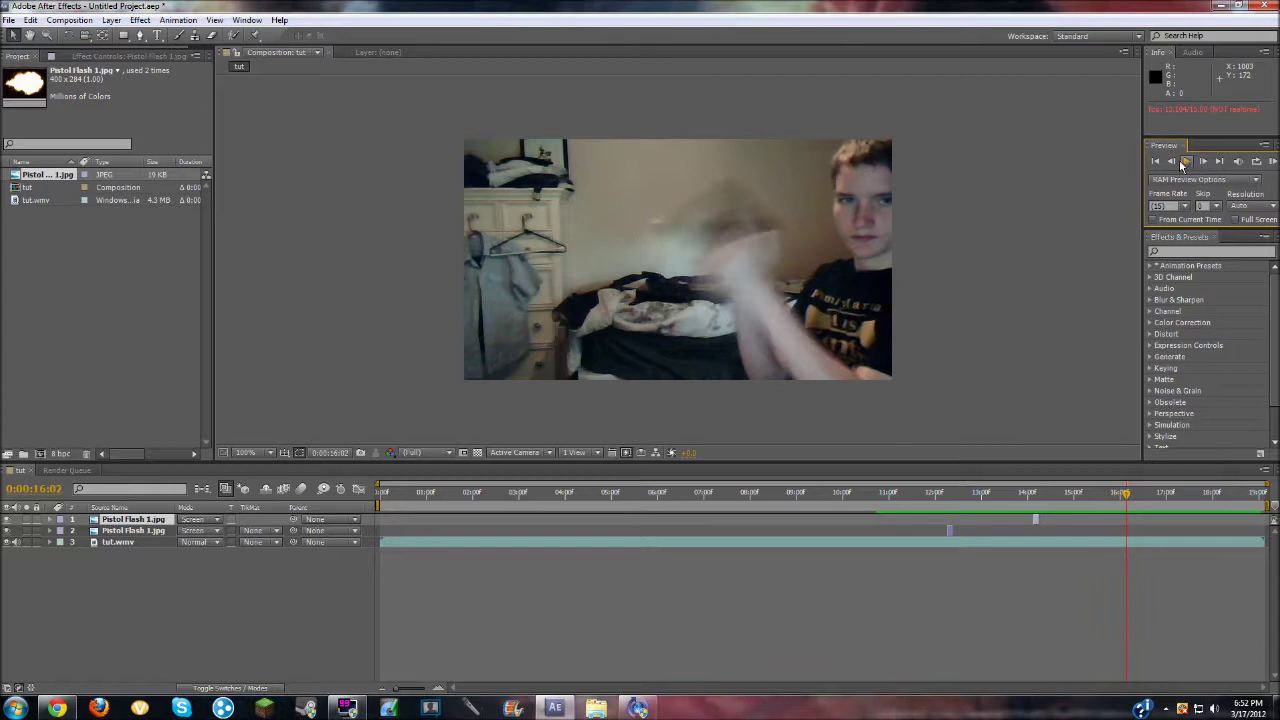
click(1172, 162)
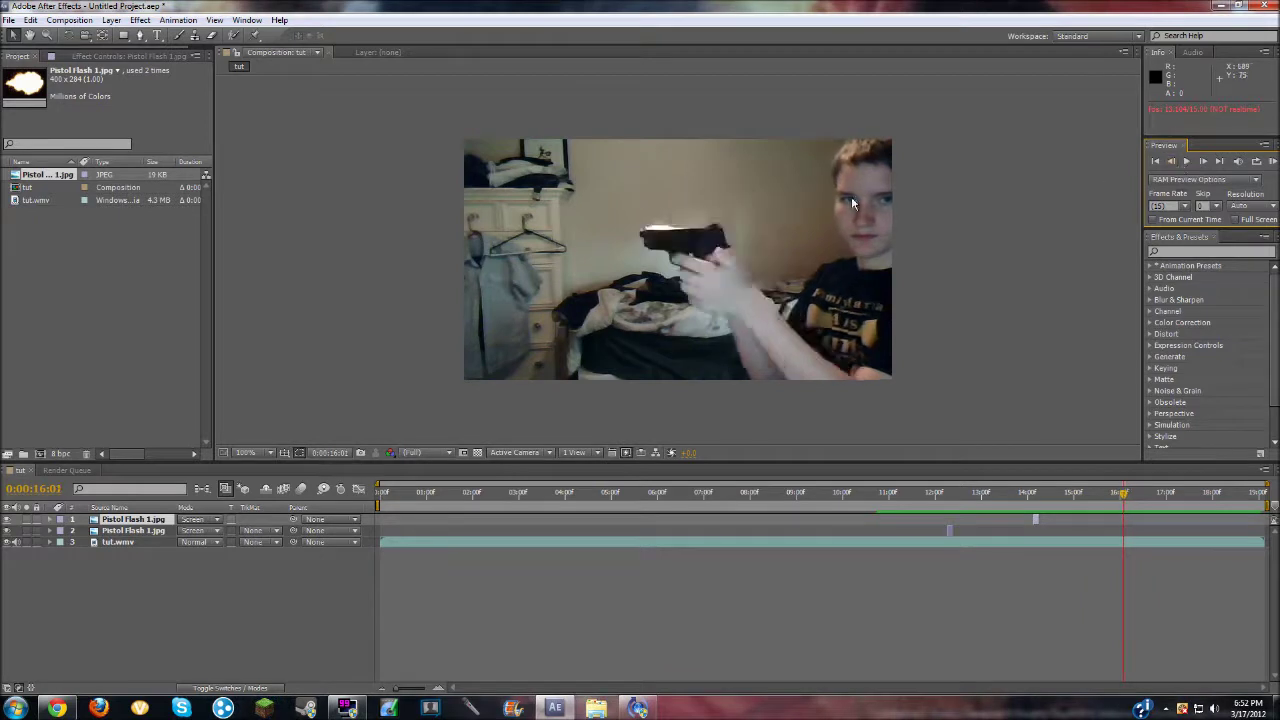
click(1202, 162)
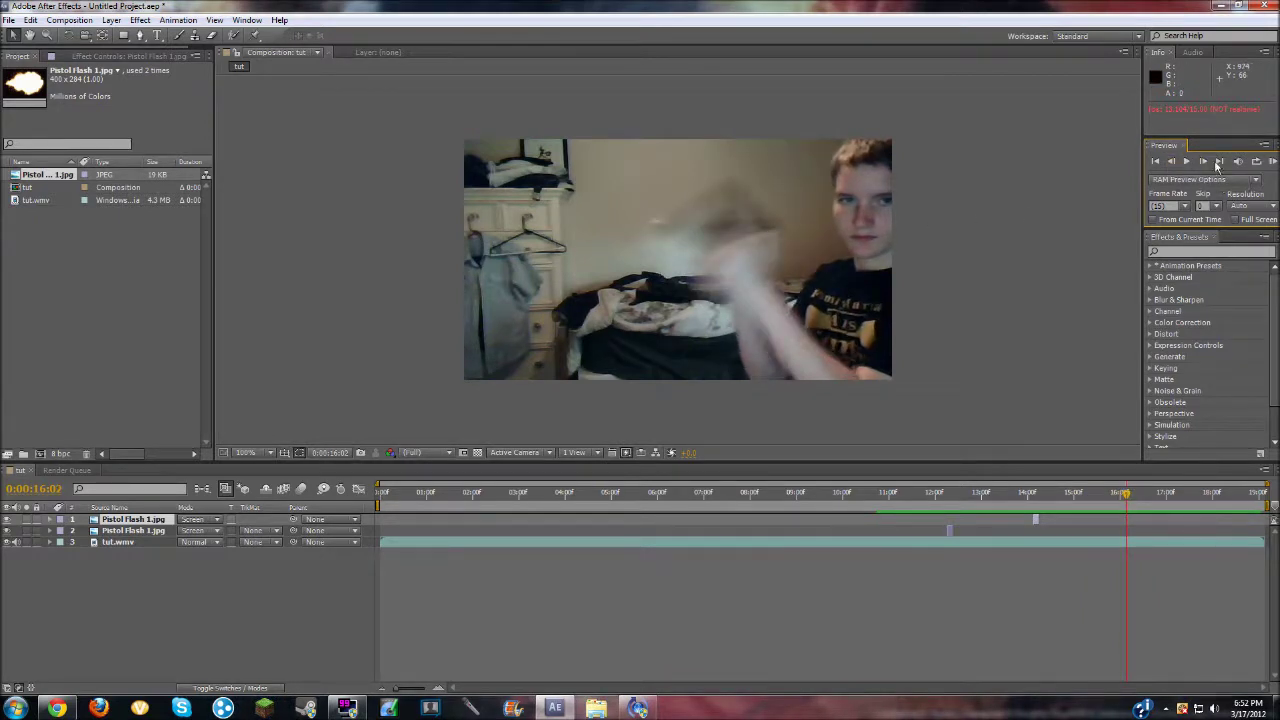
click(1170, 162)
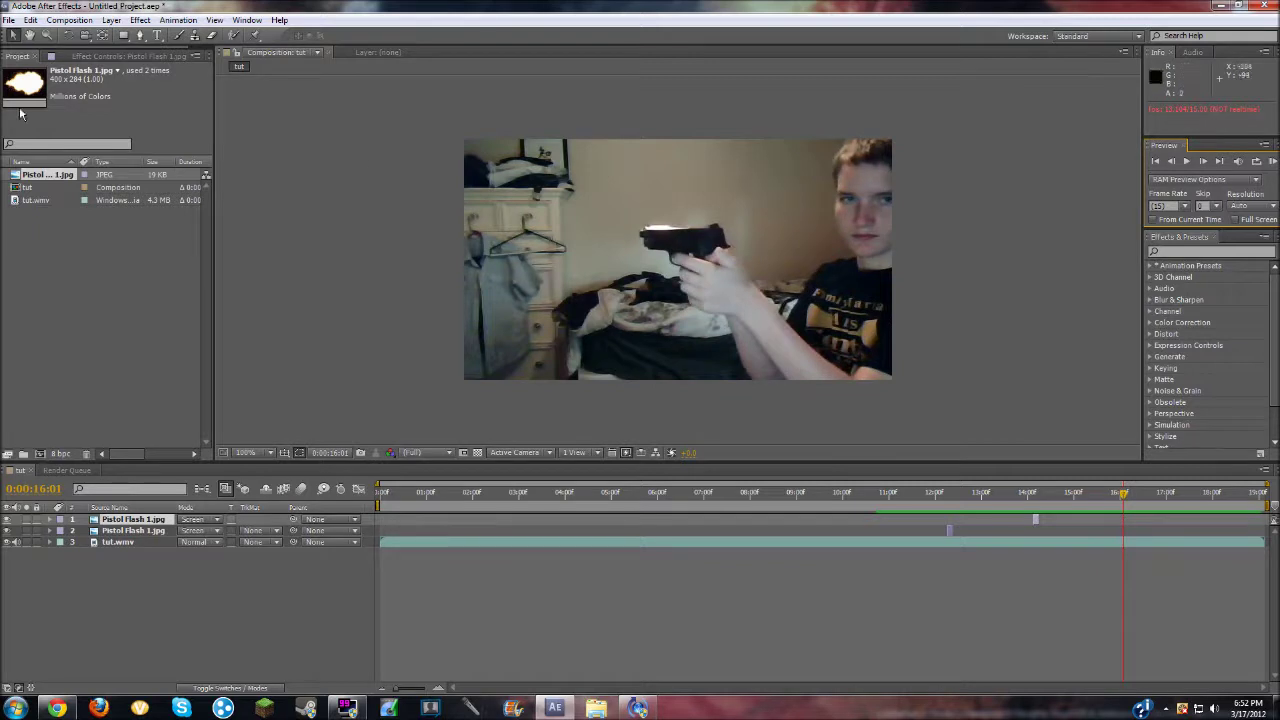
Add a third Screen-blended Pistol Flash 1.jpg layer, scaled to about 64%, starting at 0:00:16:01
drag(35, 85, 630, 234)
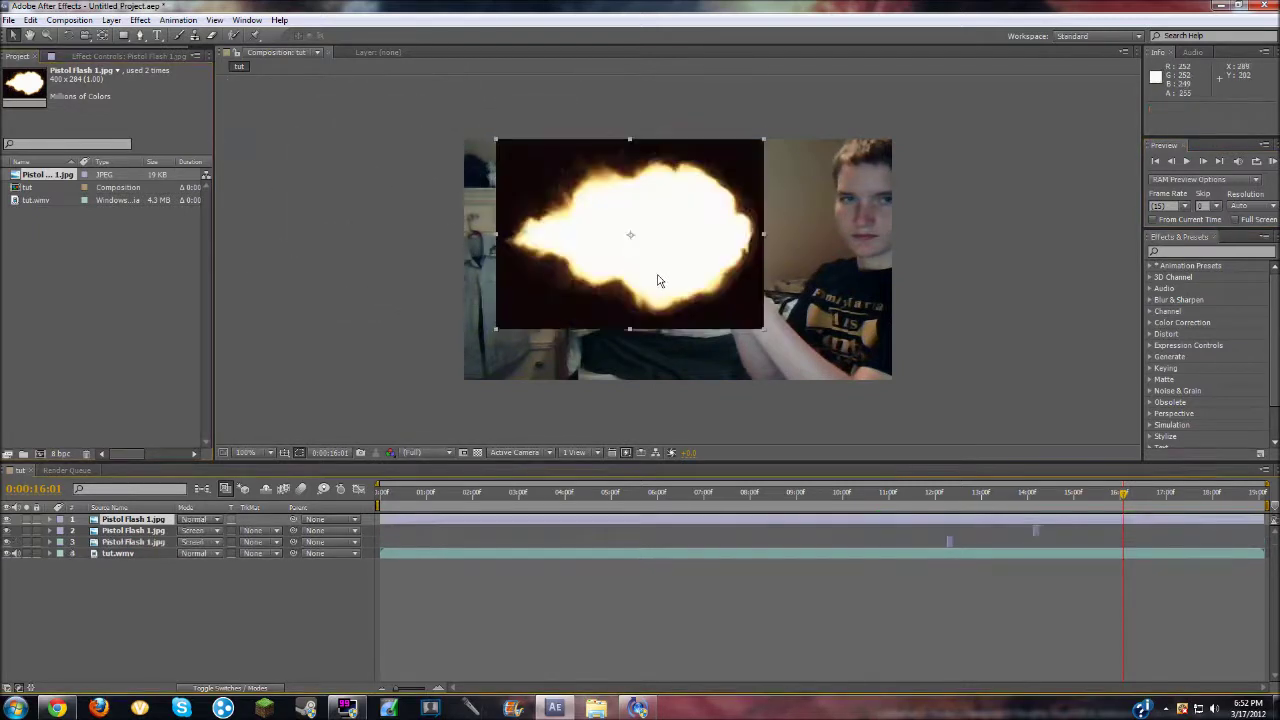
right_click(660, 280)
mouse_move(716, 380)
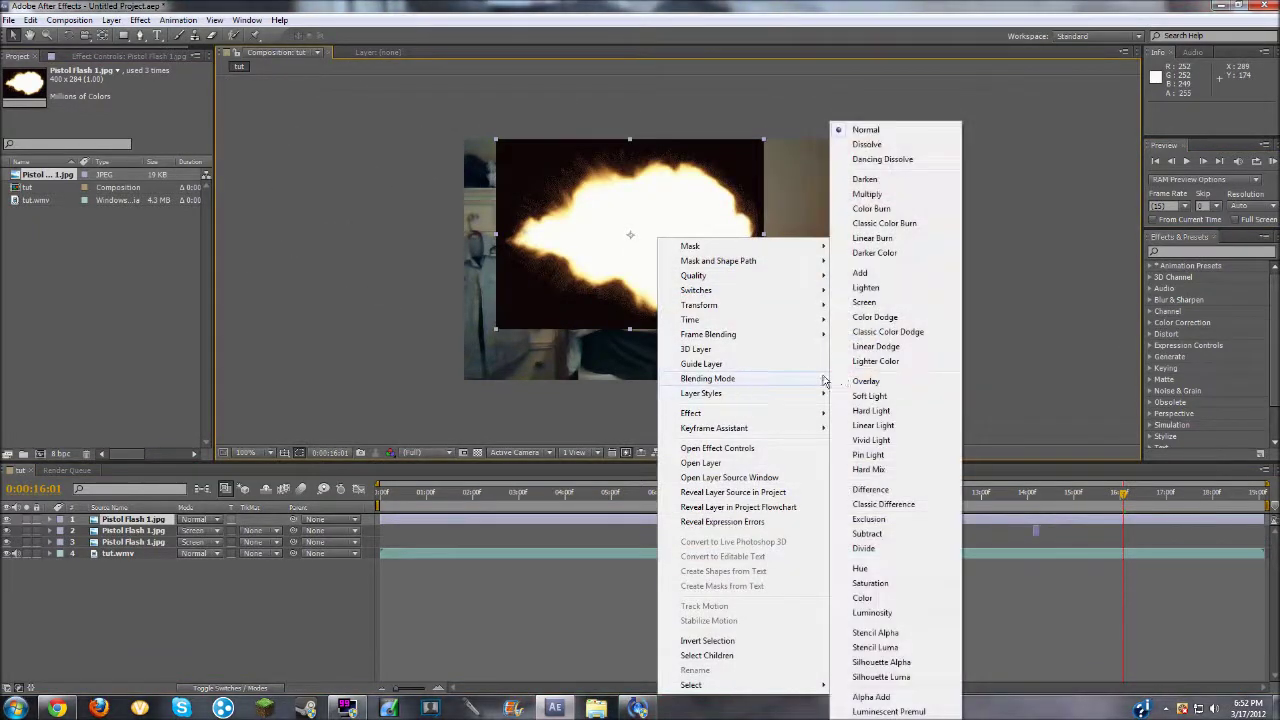
click(865, 302)
drag(735, 320, 640, 290)
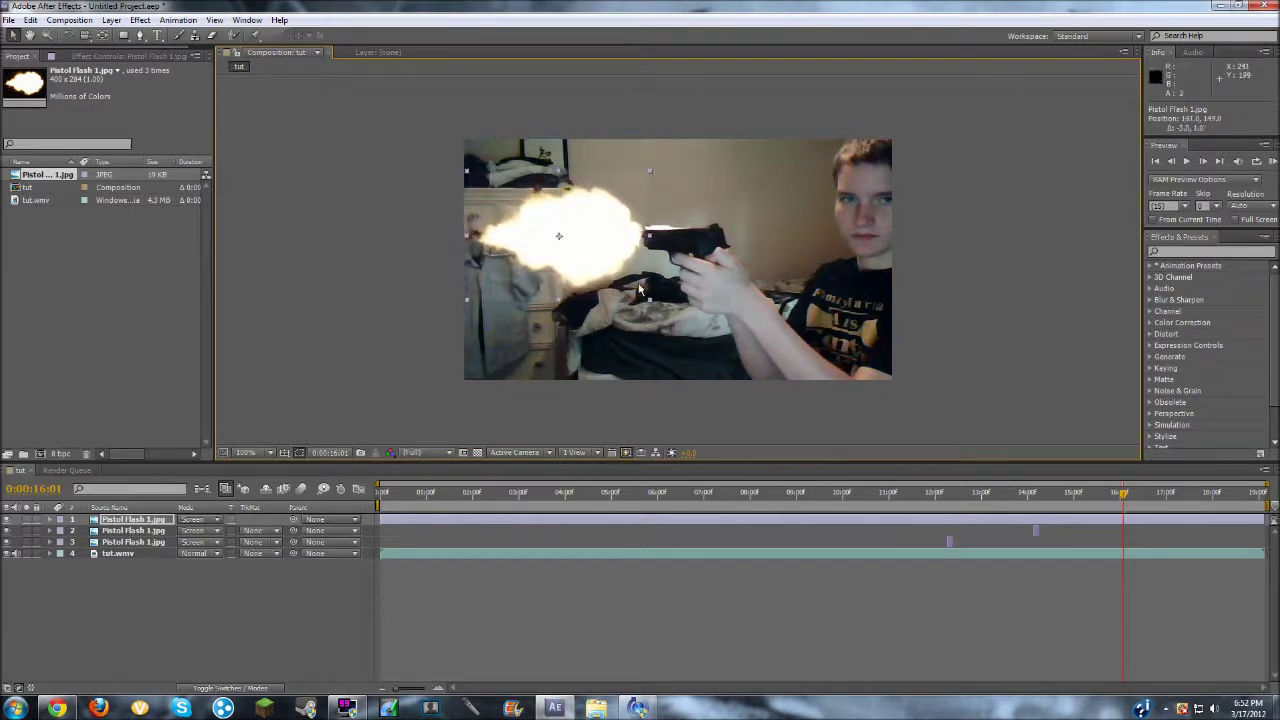
drag(382, 520, 1086, 520)
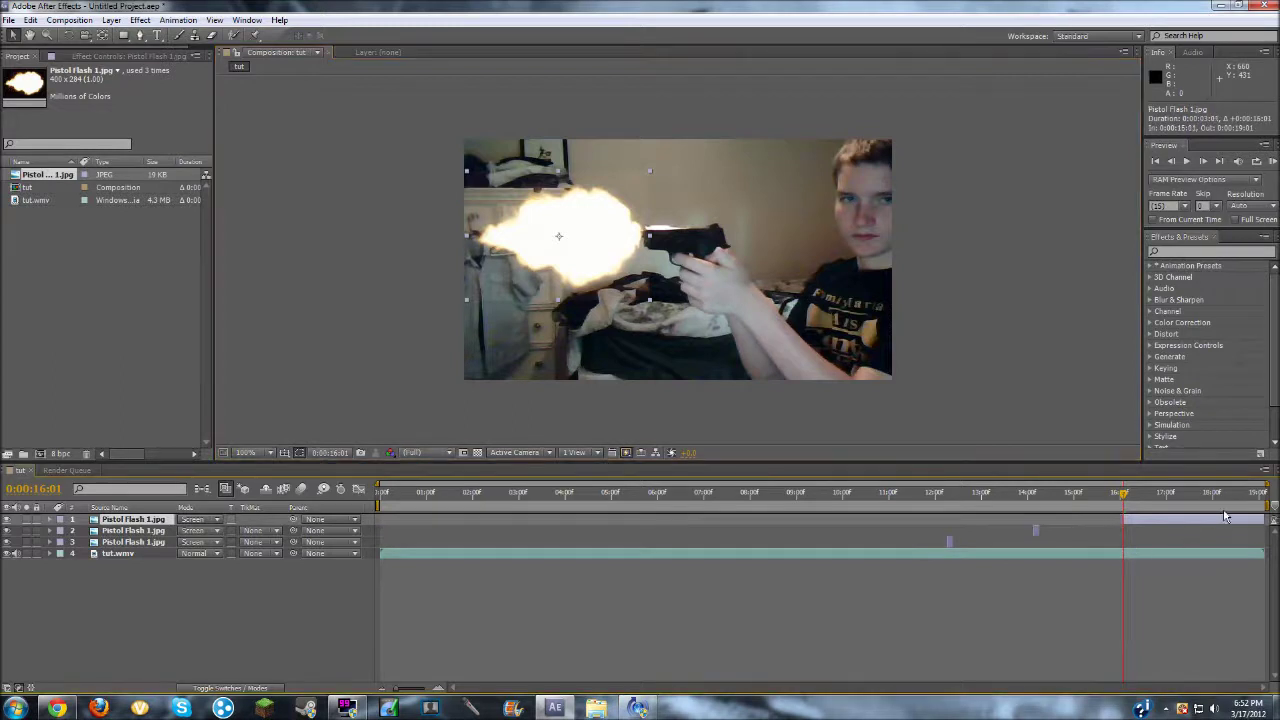
Pull the third flash's out-point left so it ends a few frames after 0:00:16:01
drag(1260, 524, 1172, 521)
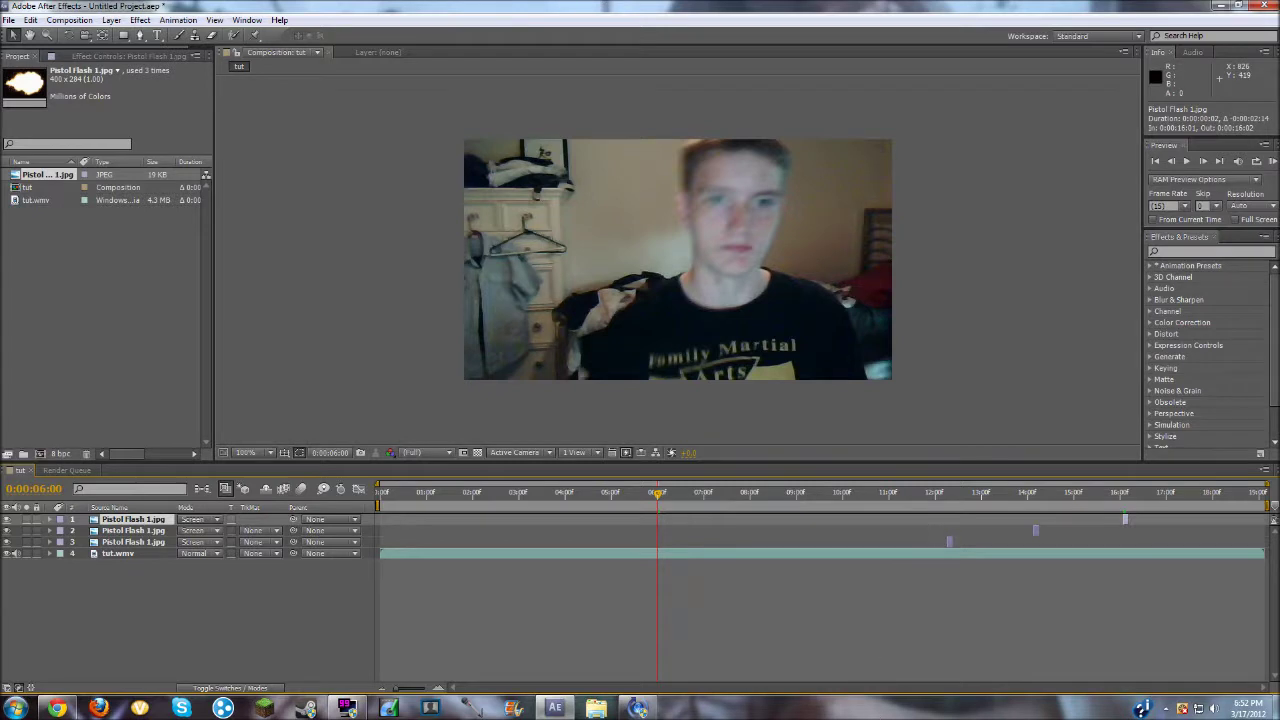
click(1195, 162)
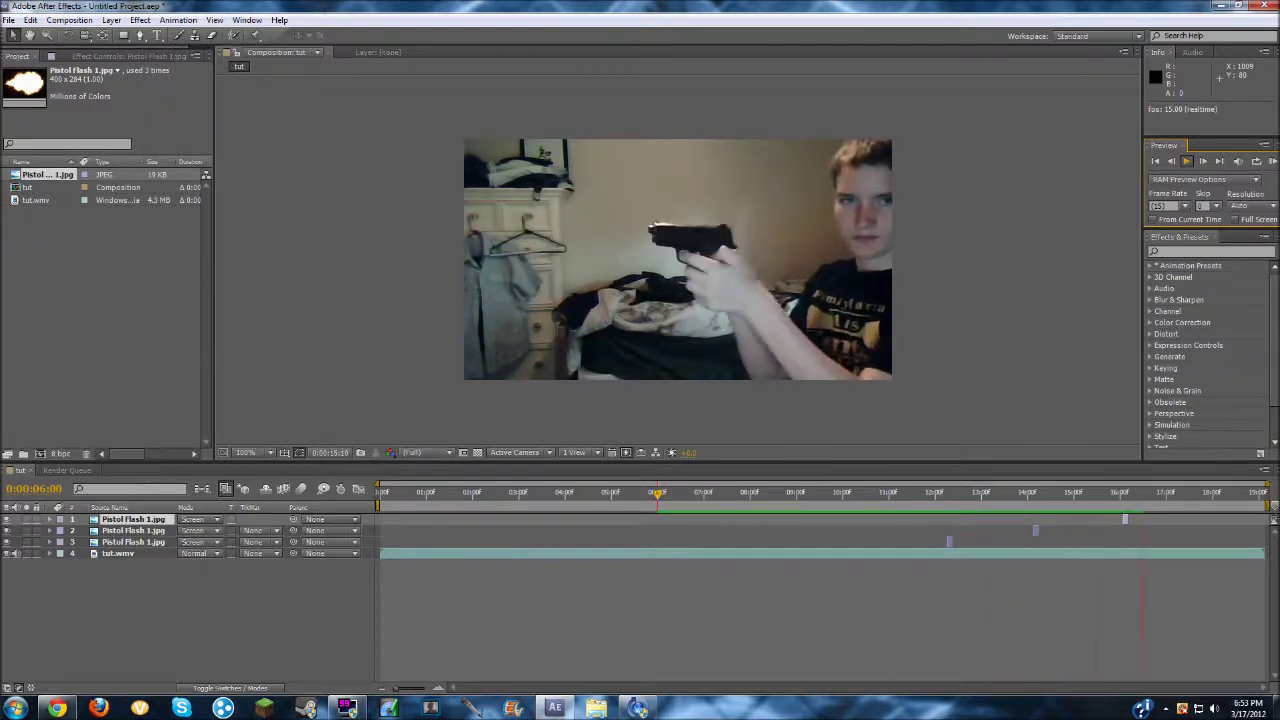
key(space)
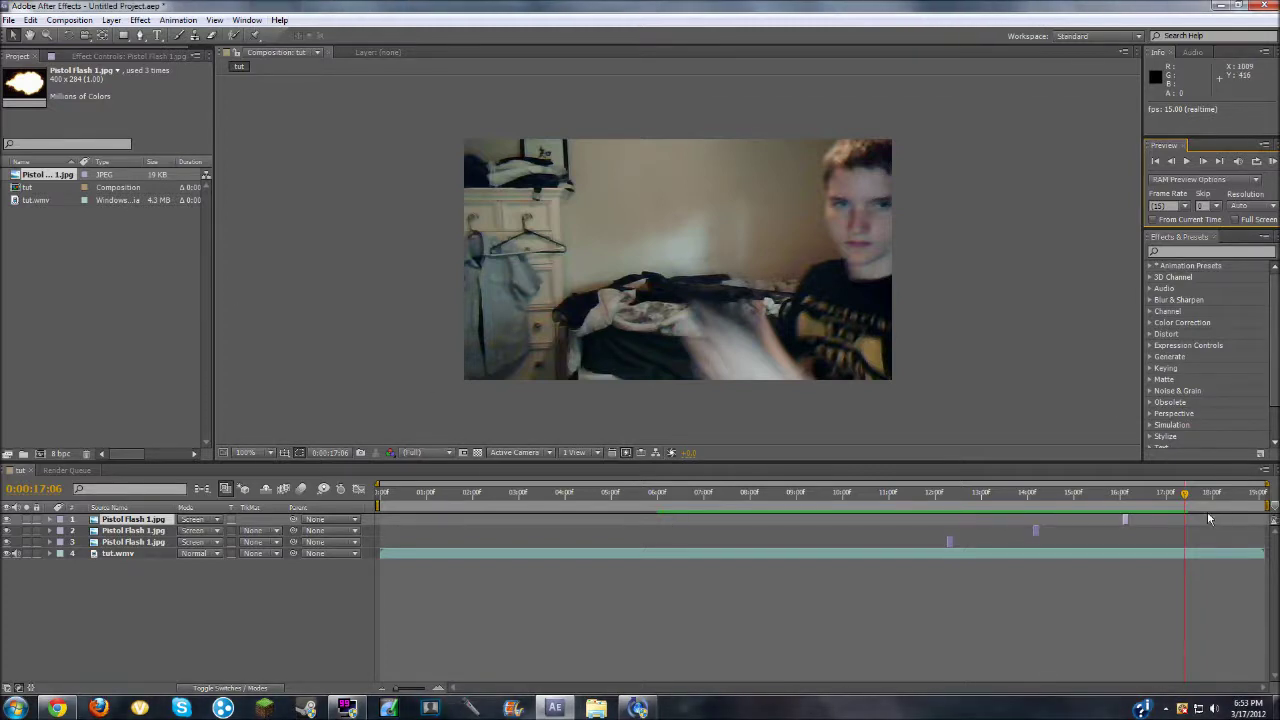
drag(1101, 506, 524, 515)
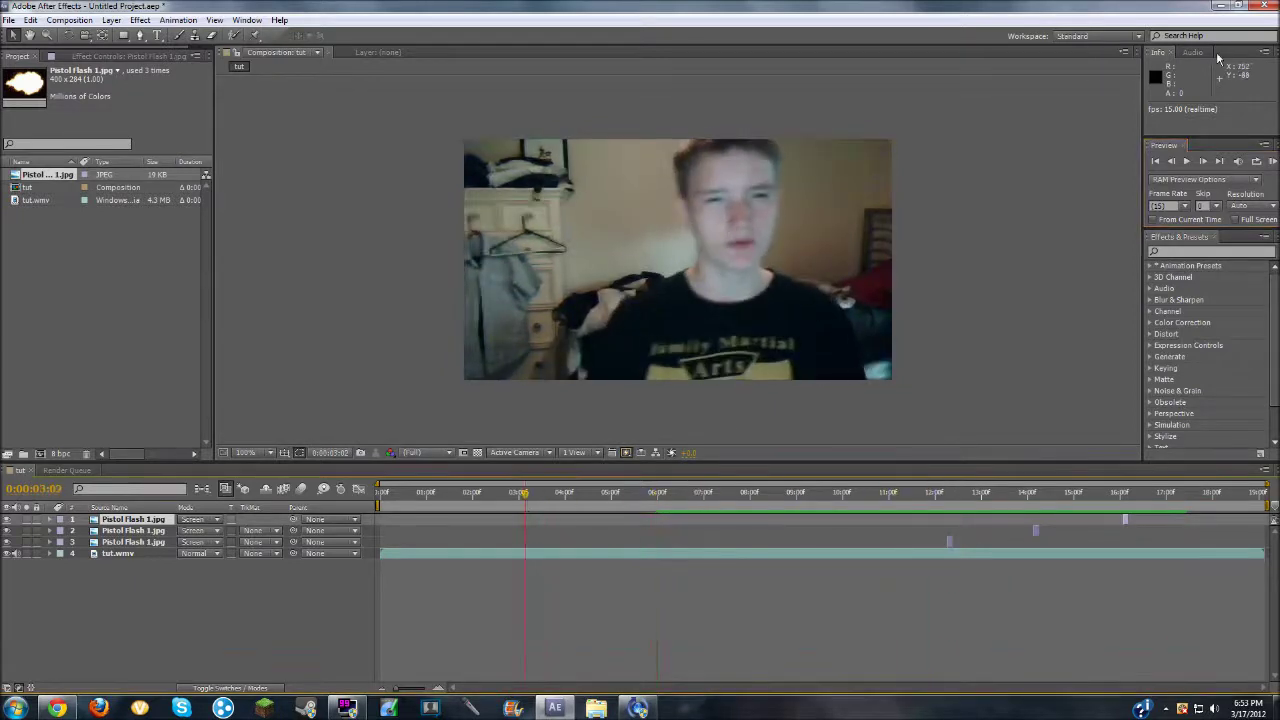
click(1189, 161)
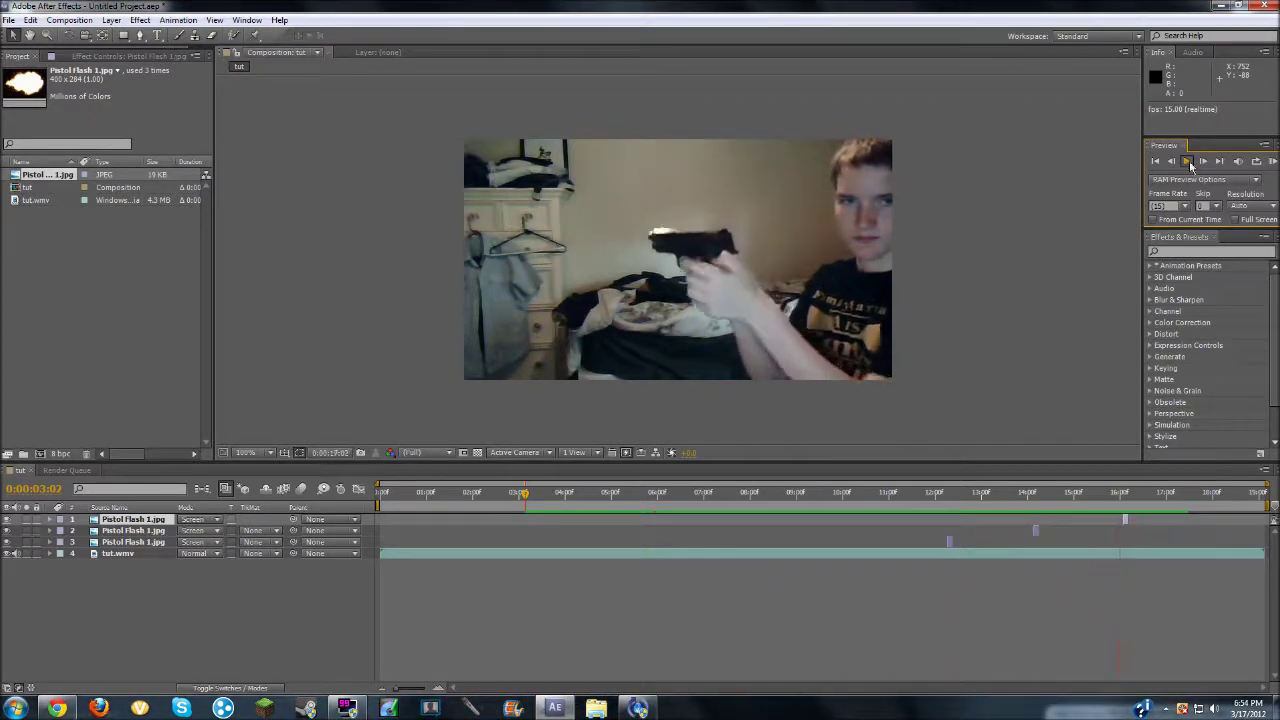
click(978, 431)
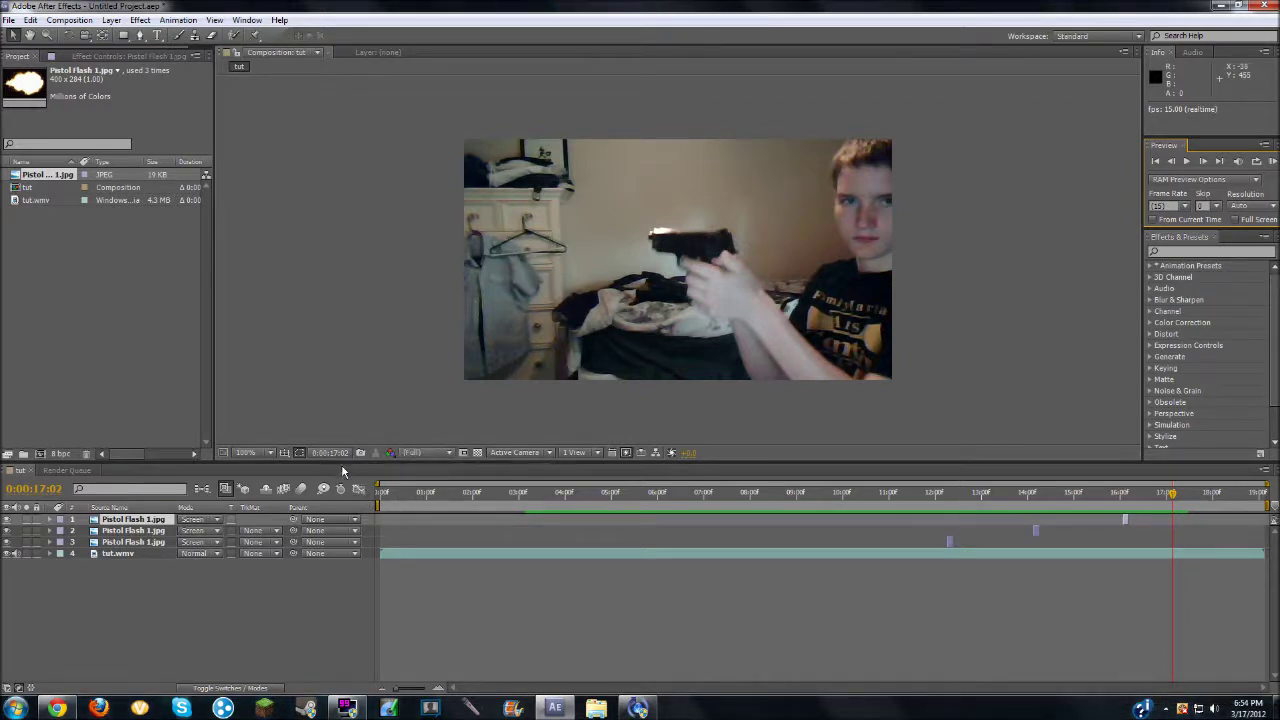
Queue tut via Composition > Make Movie, with AVI output and Audio Output enabled
click(76, 21)
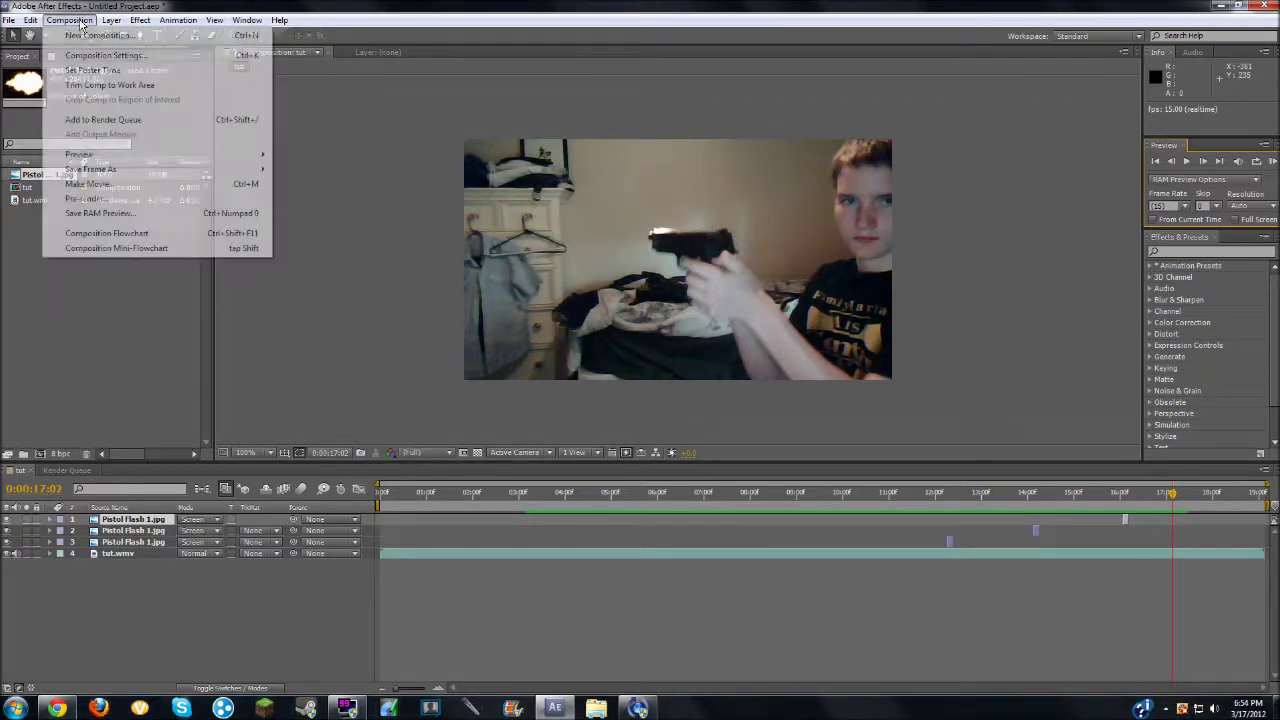
click(100, 185)
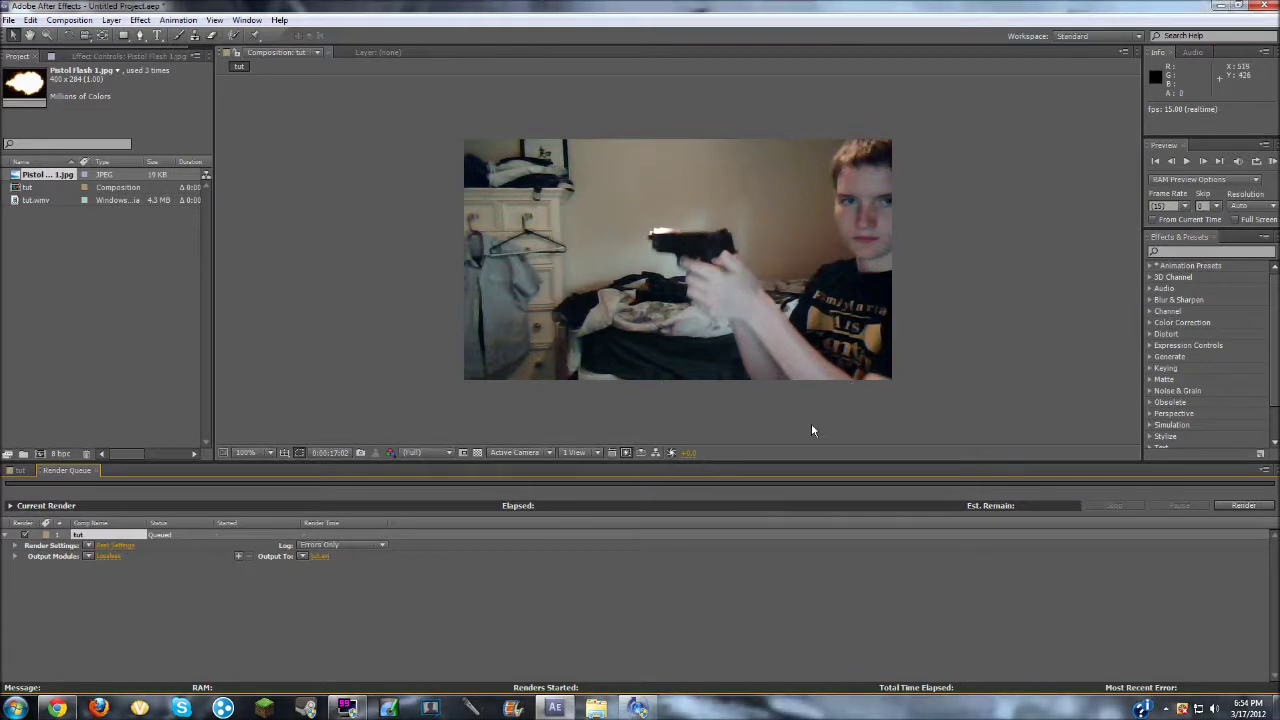
click(108, 556)
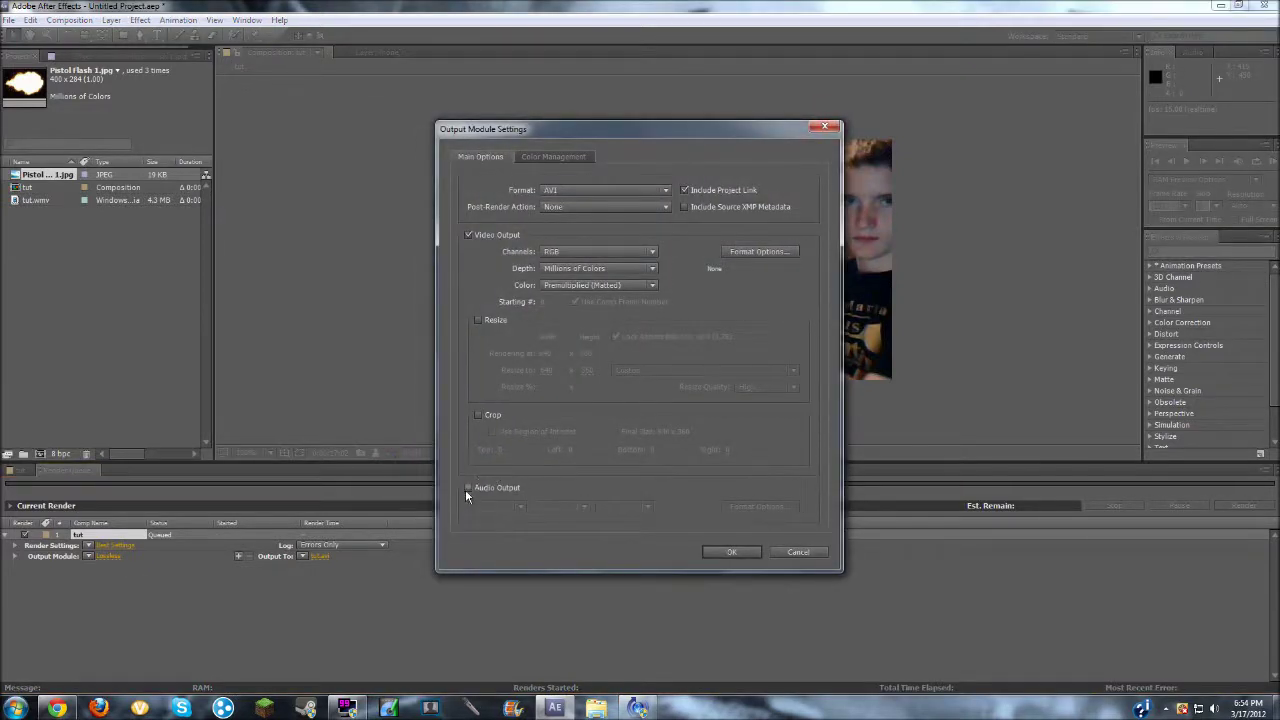
click(467, 487)
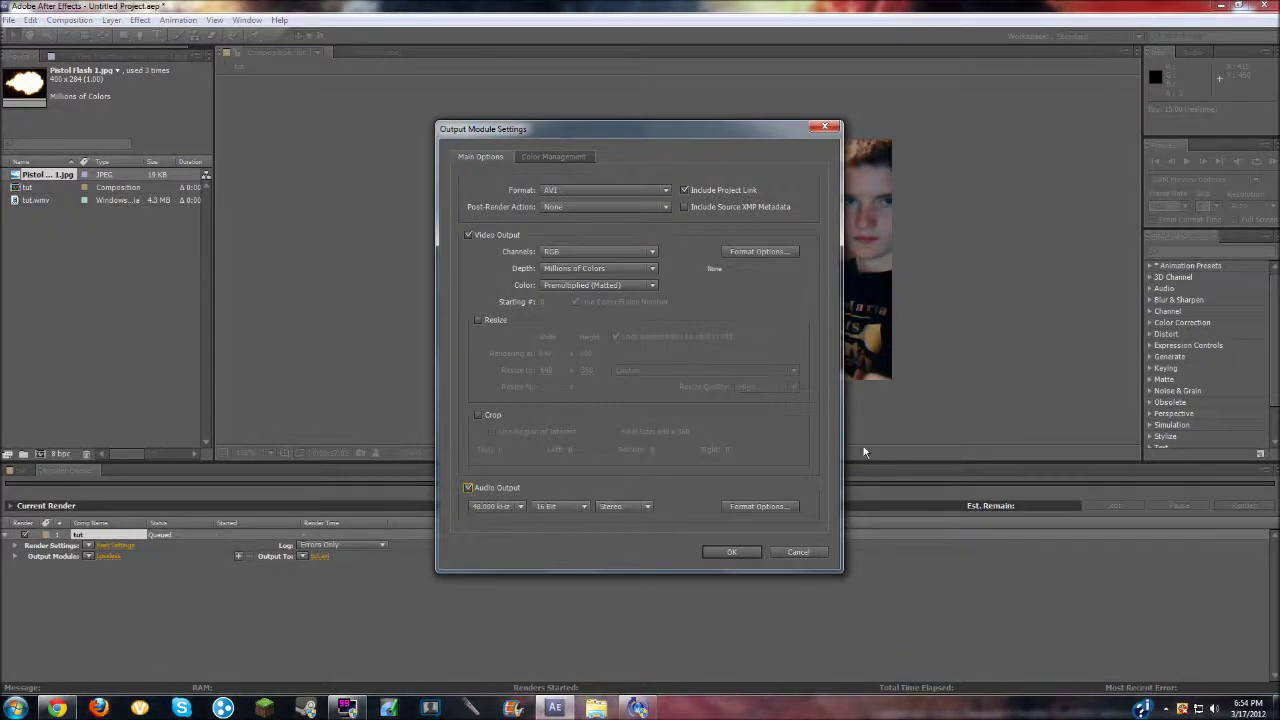
click(731, 554)
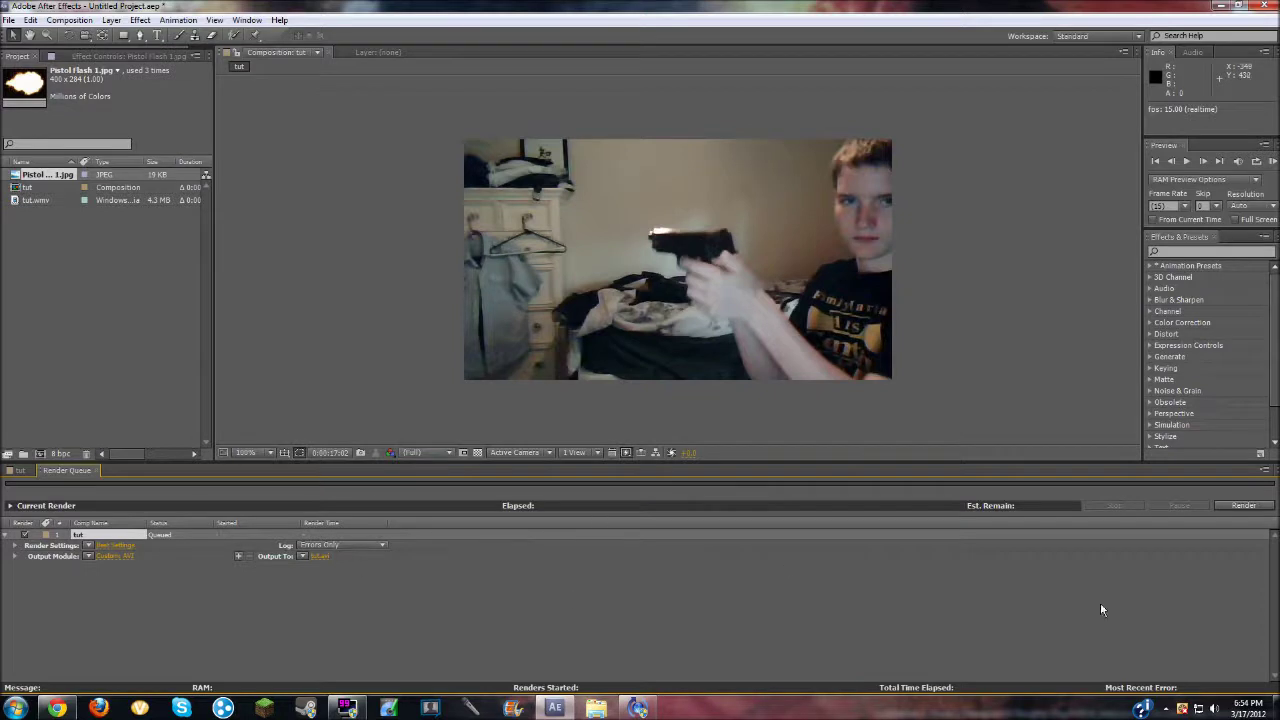
Render the queued tut composition to tut.avi; the queue item reads Done after 17 seconds
click(1245, 505)
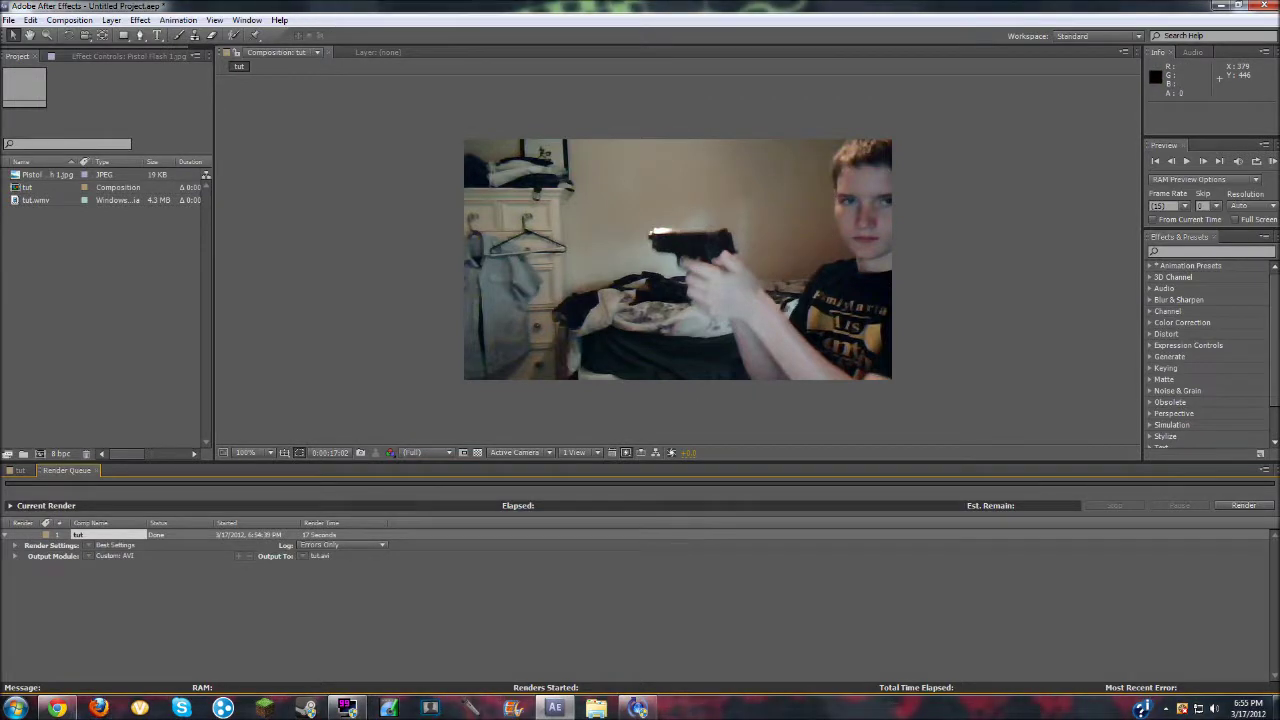
Search 'videos', open the Youtube Ready Videos folder, and play the 192 MB tut clip
click(18, 703)
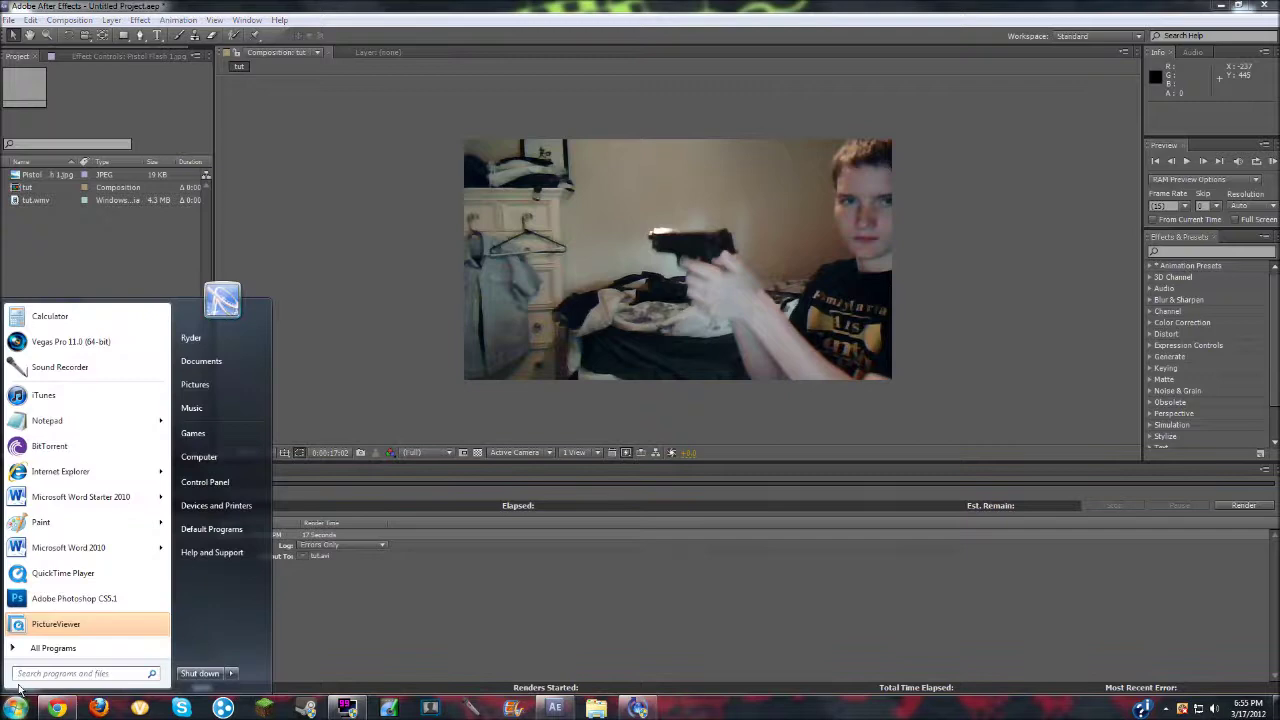
text(videos)
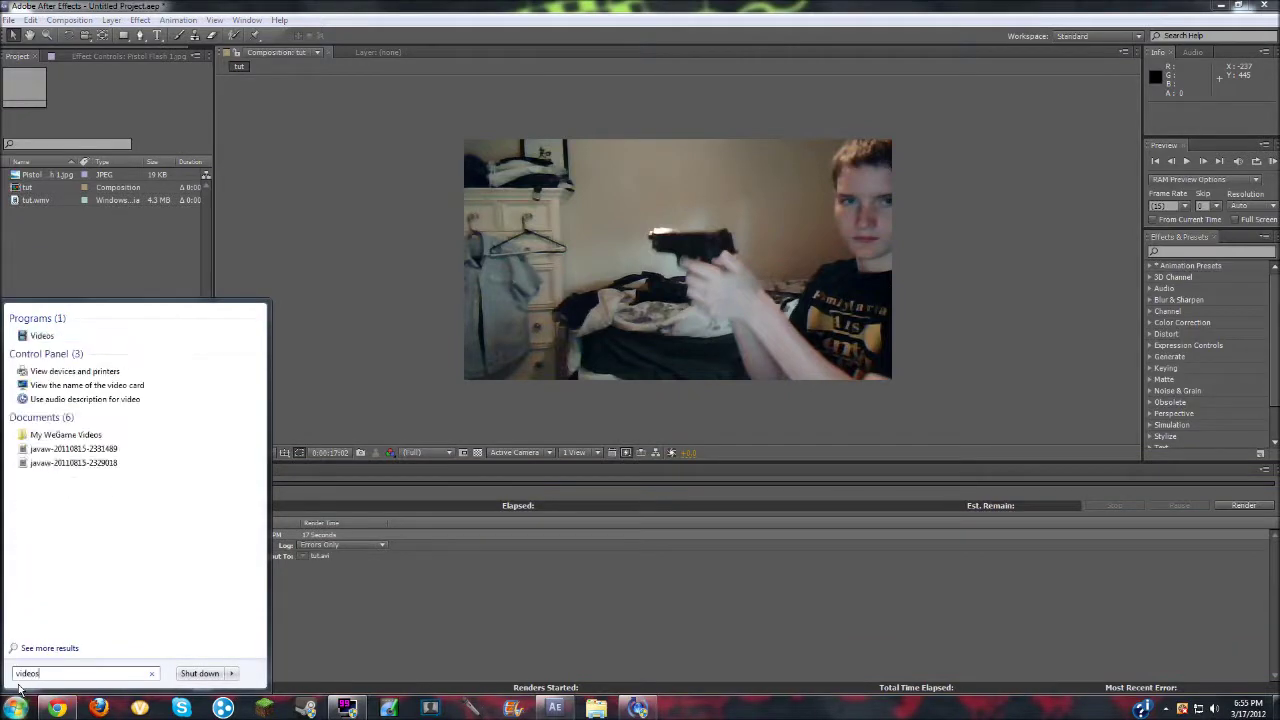
key(Return)
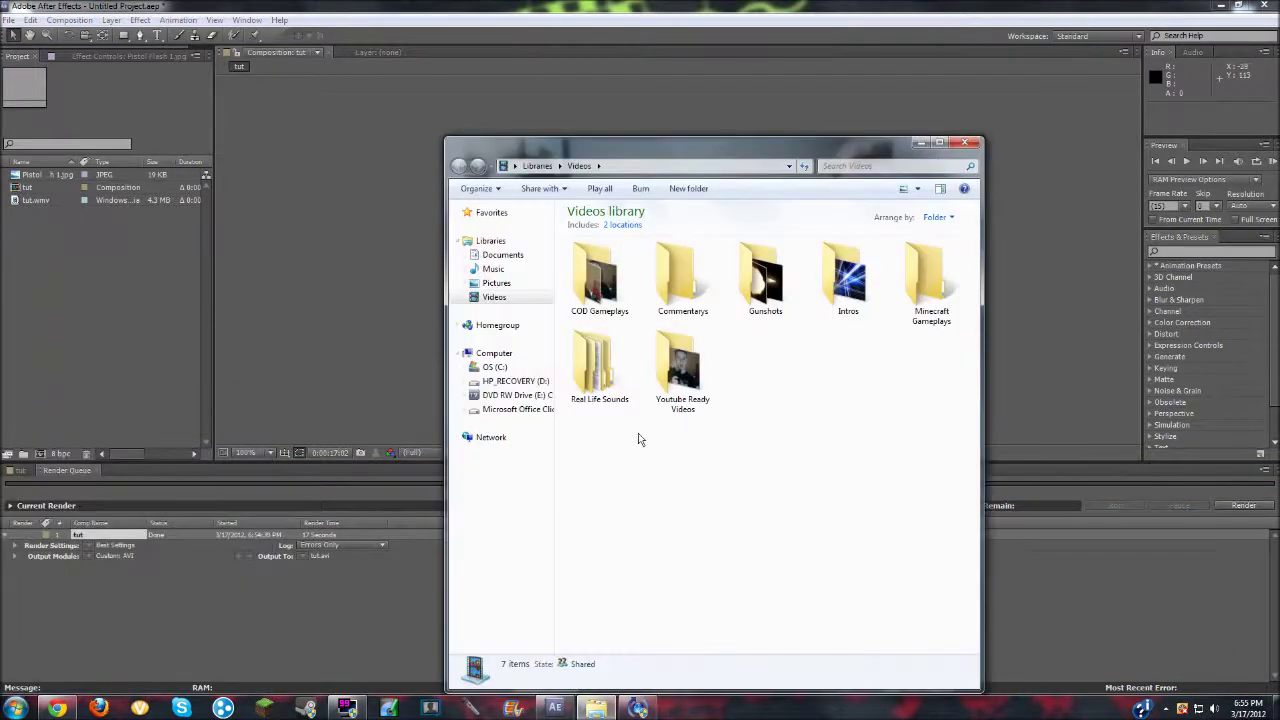
double_click(700, 385)
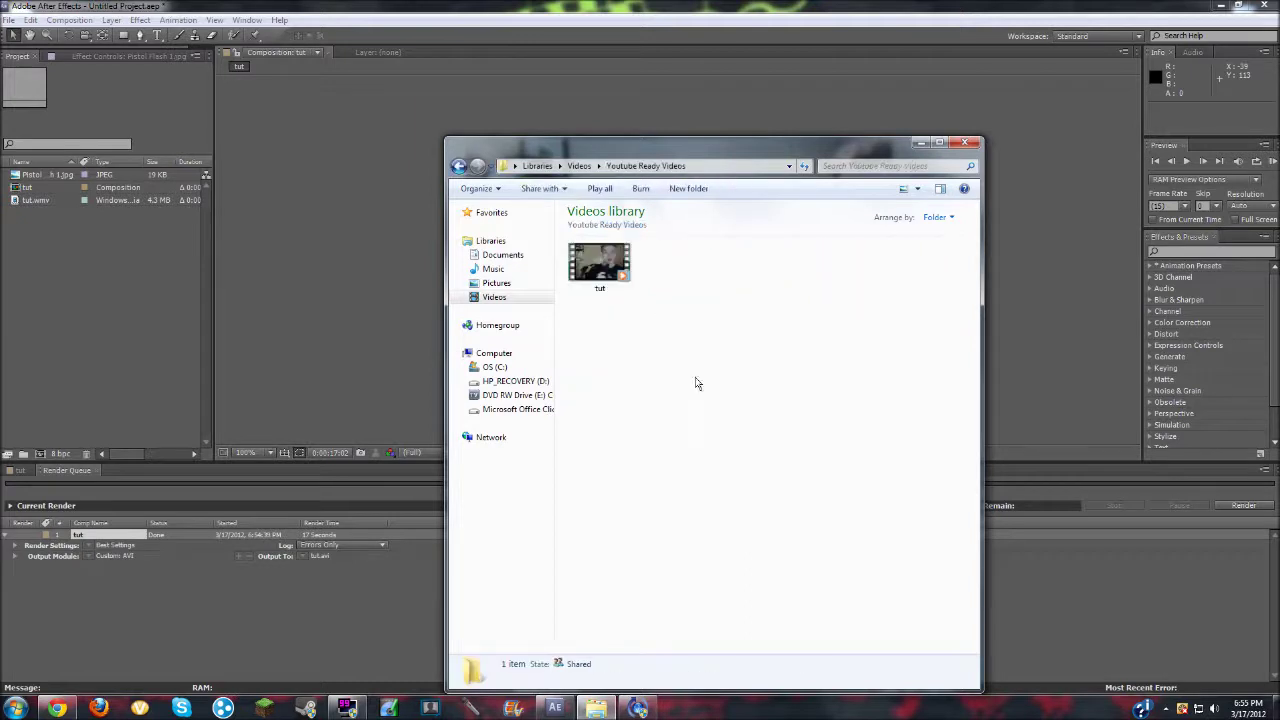
double_click(590, 285)
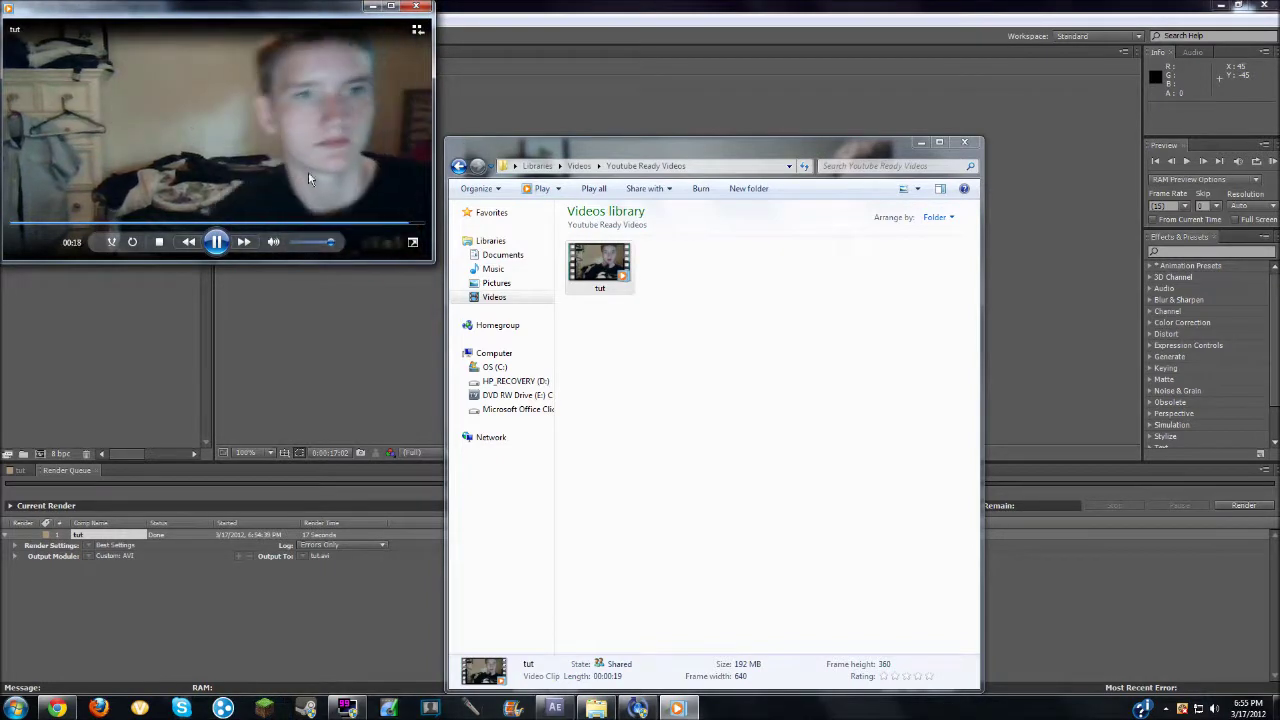
Close Windows Media Player after the 0:00:19 tut clip finishes playing
click(416, 6)
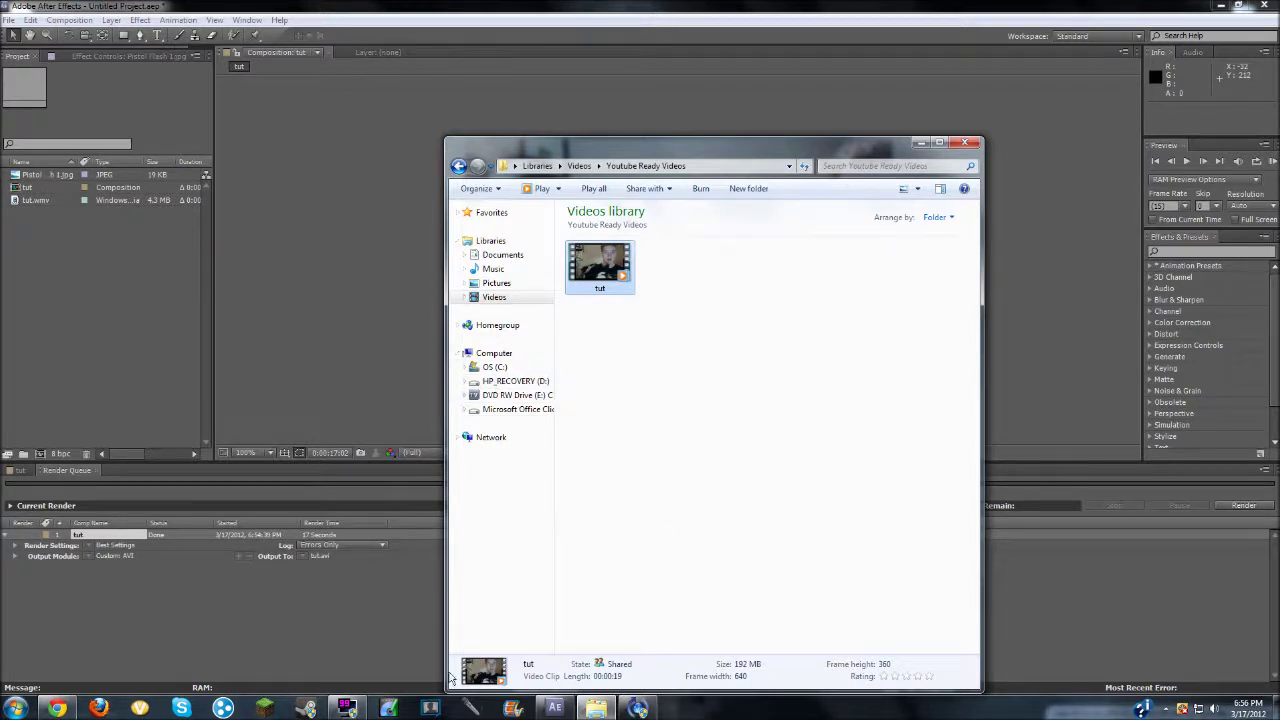
Switch to Windows Live Movie Maker and add the tut video to a new project
click(513, 709)
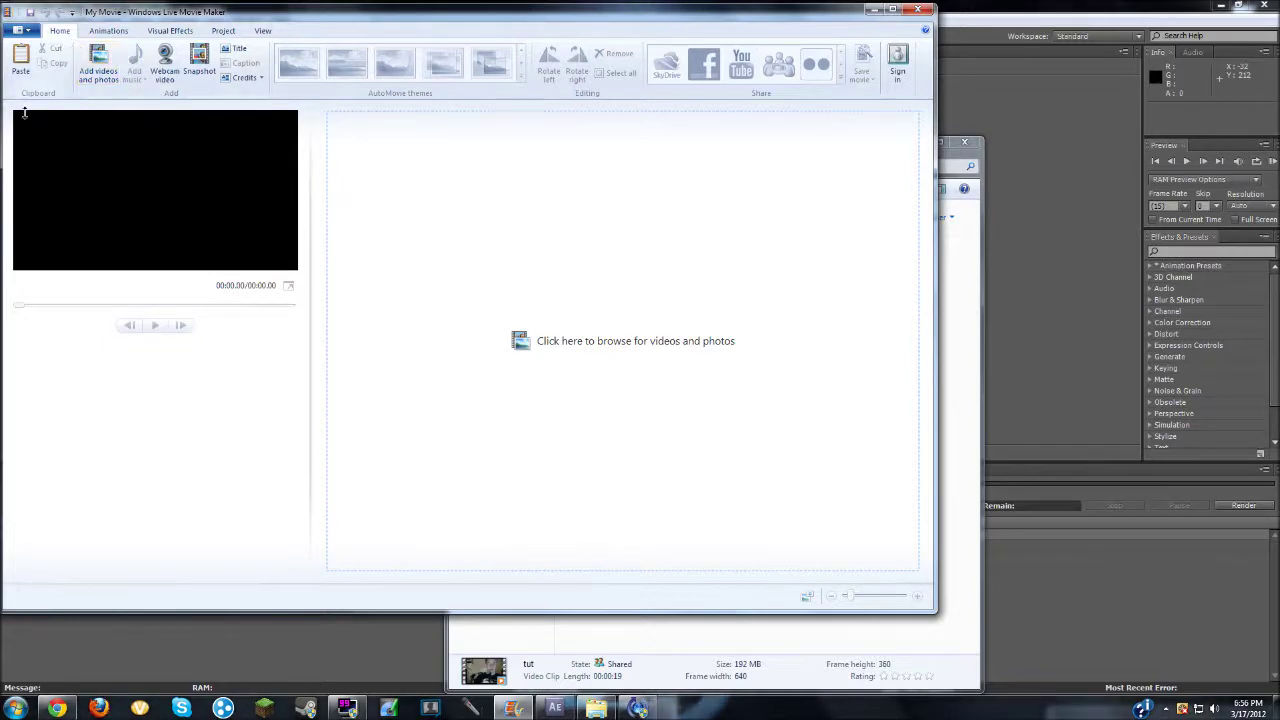
click(100, 66)
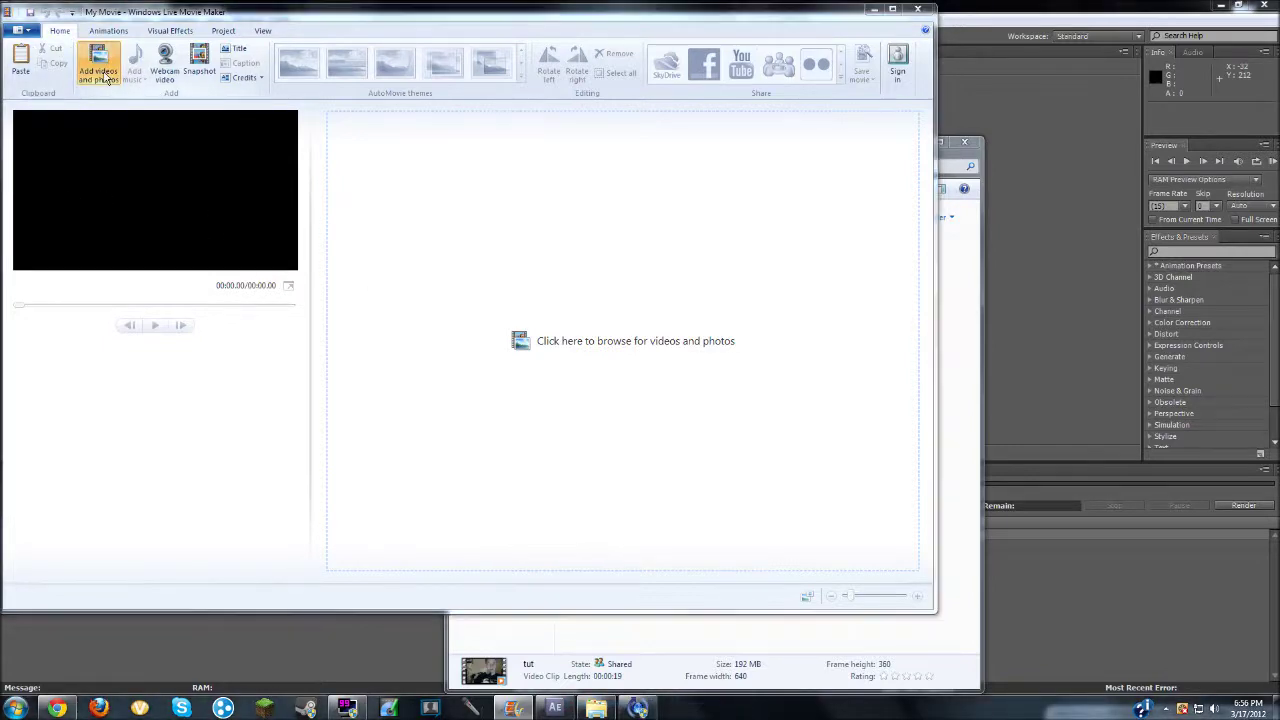
double_click(176, 133)
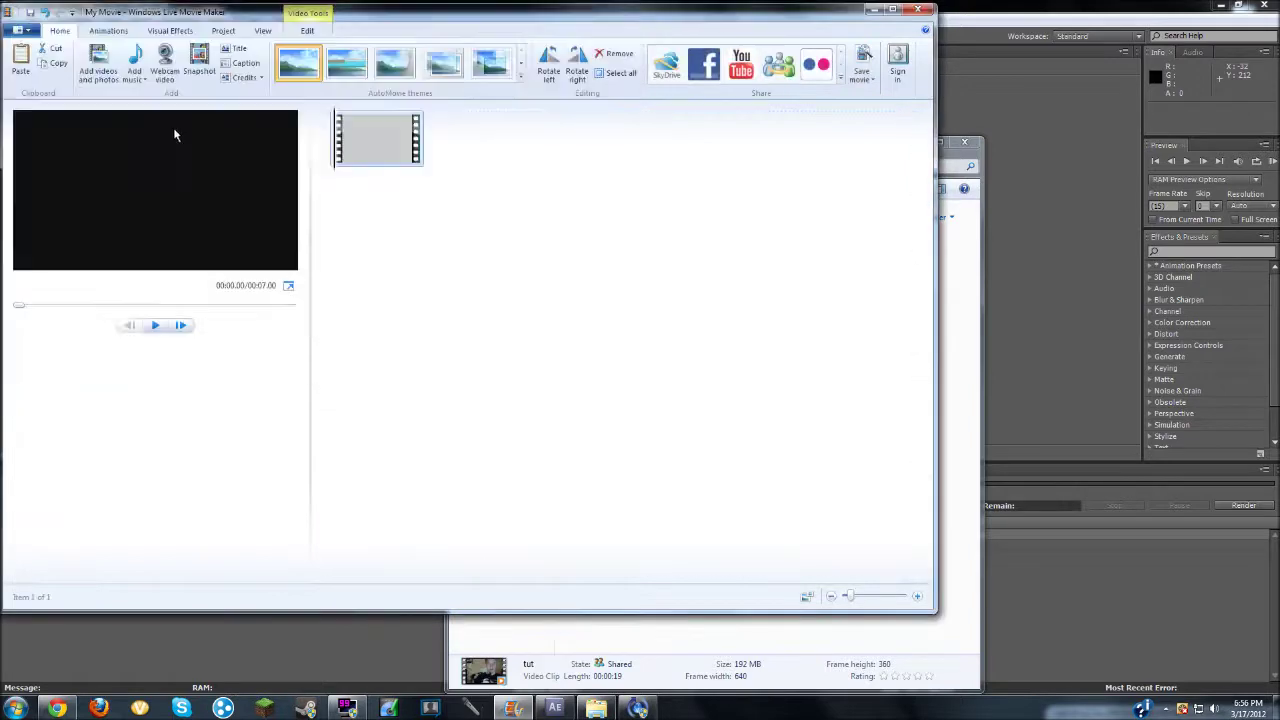
Zoom the storyboard in repeatedly so the 00:19.13 tut clip spans several rows
right_click(358, 147)
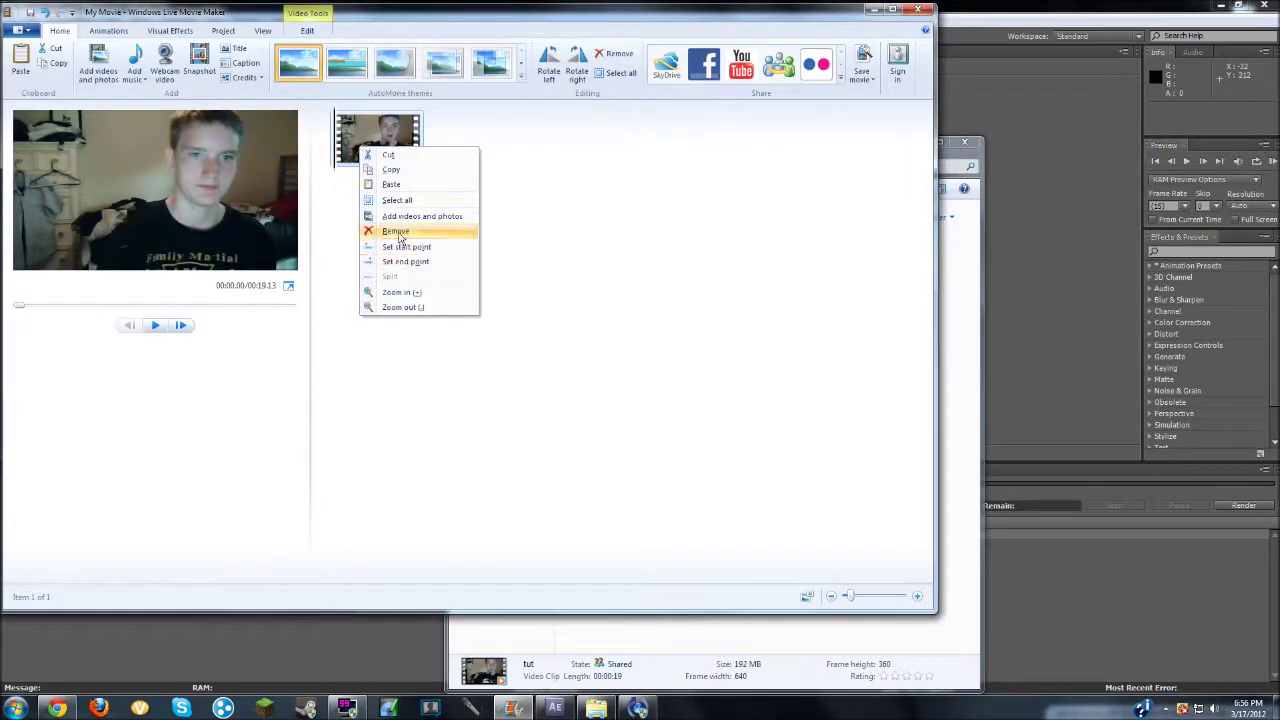
key(Escape)
right_click(392, 154)
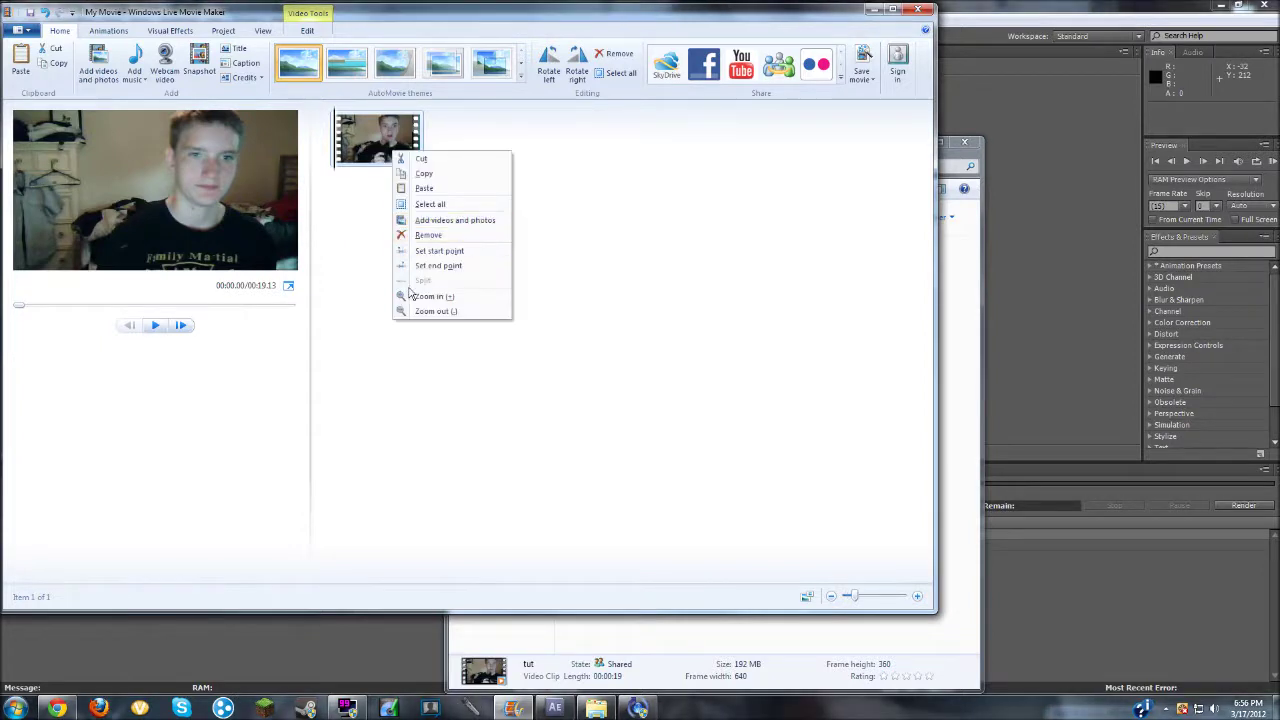
click(420, 300)
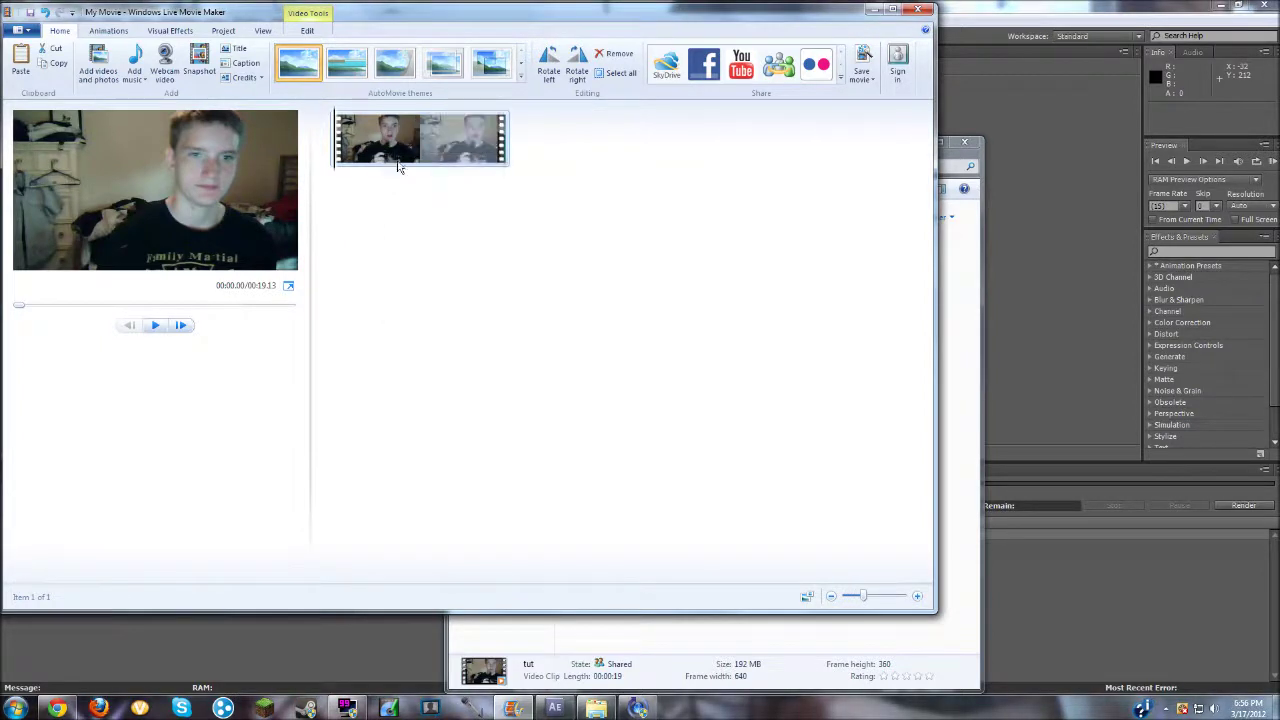
right_click(398, 155)
right_click(412, 152)
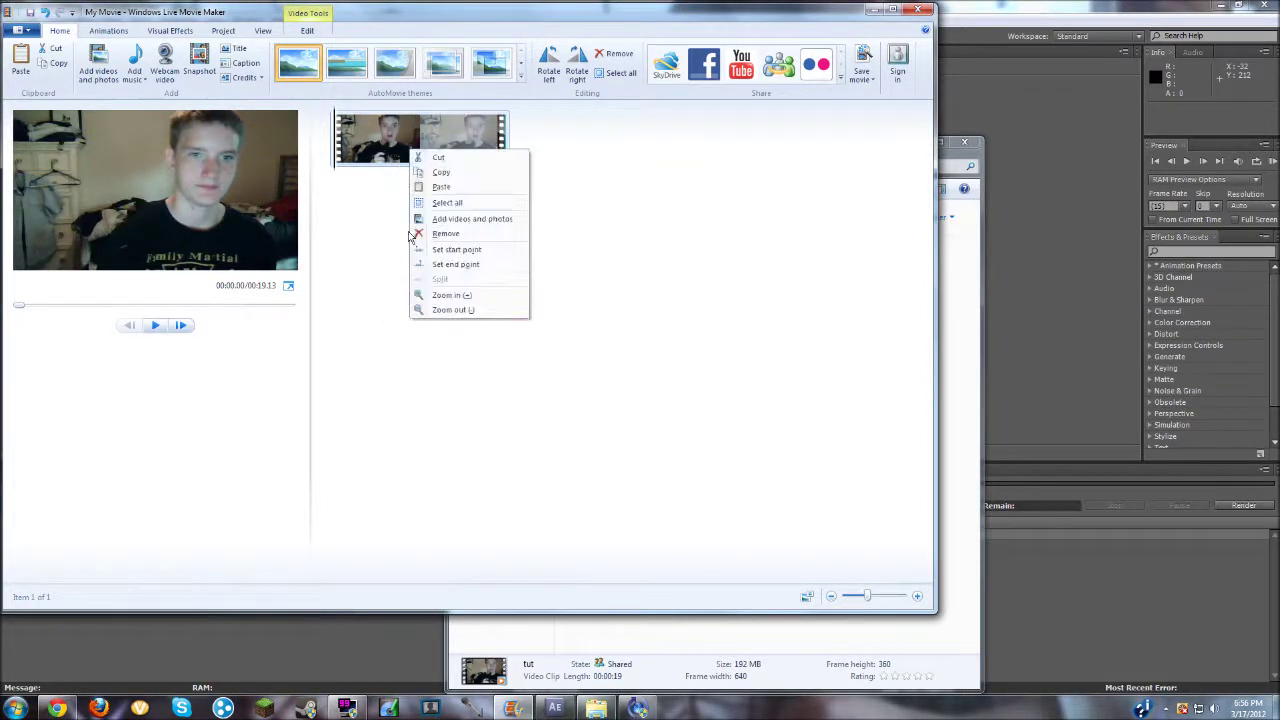
click(423, 295)
right_click(414, 156)
click(452, 301)
right_click(480, 138)
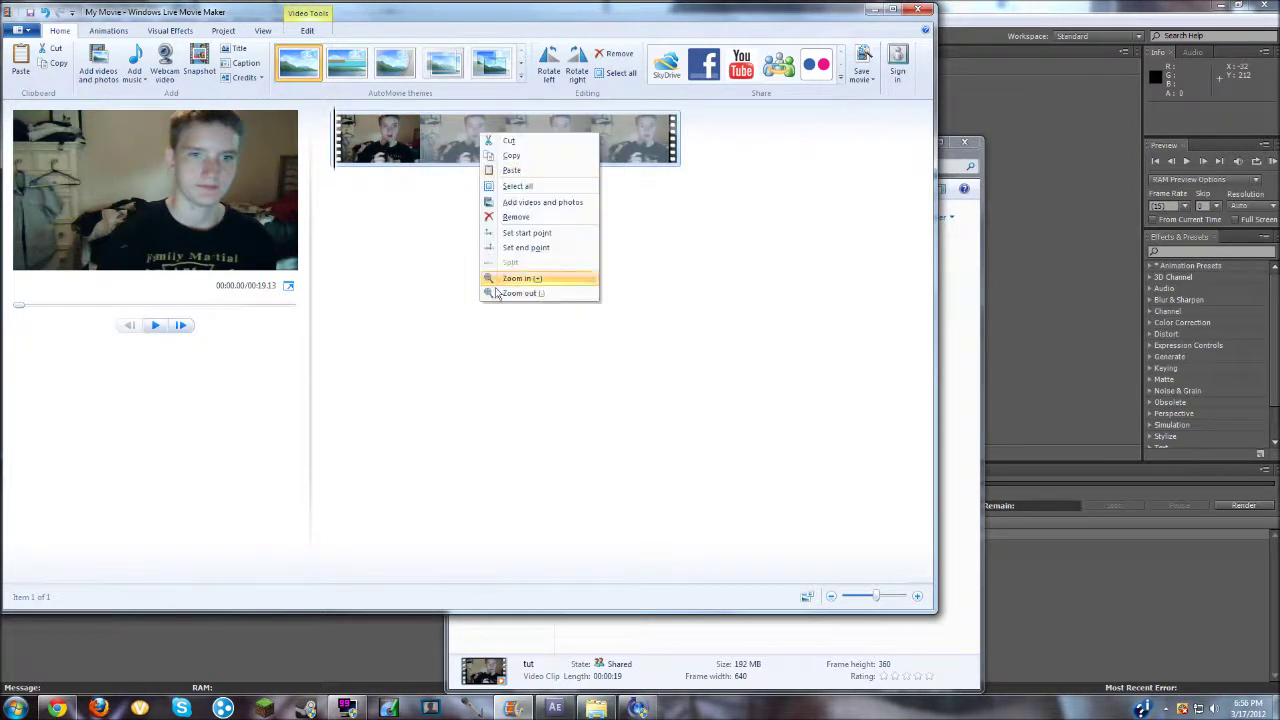
click(492, 288)
right_click(520, 148)
click(557, 290)
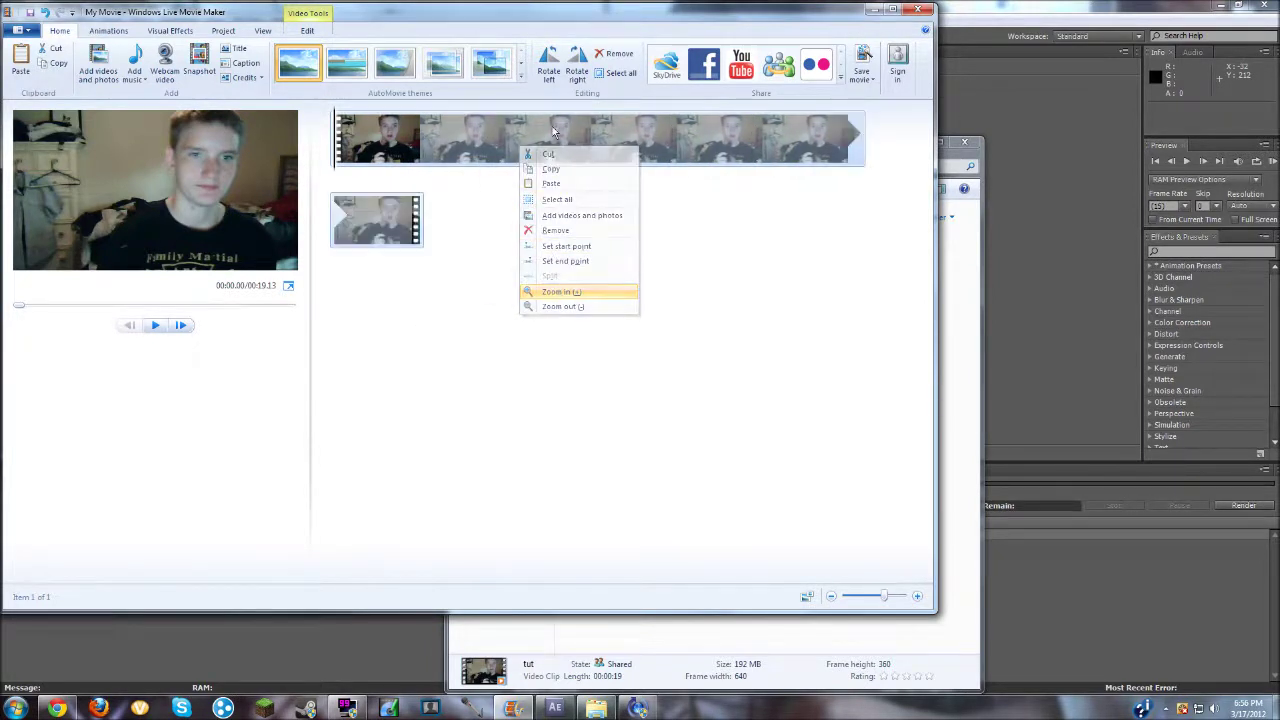
right_click(545, 130)
click(585, 276)
right_click(537, 153)
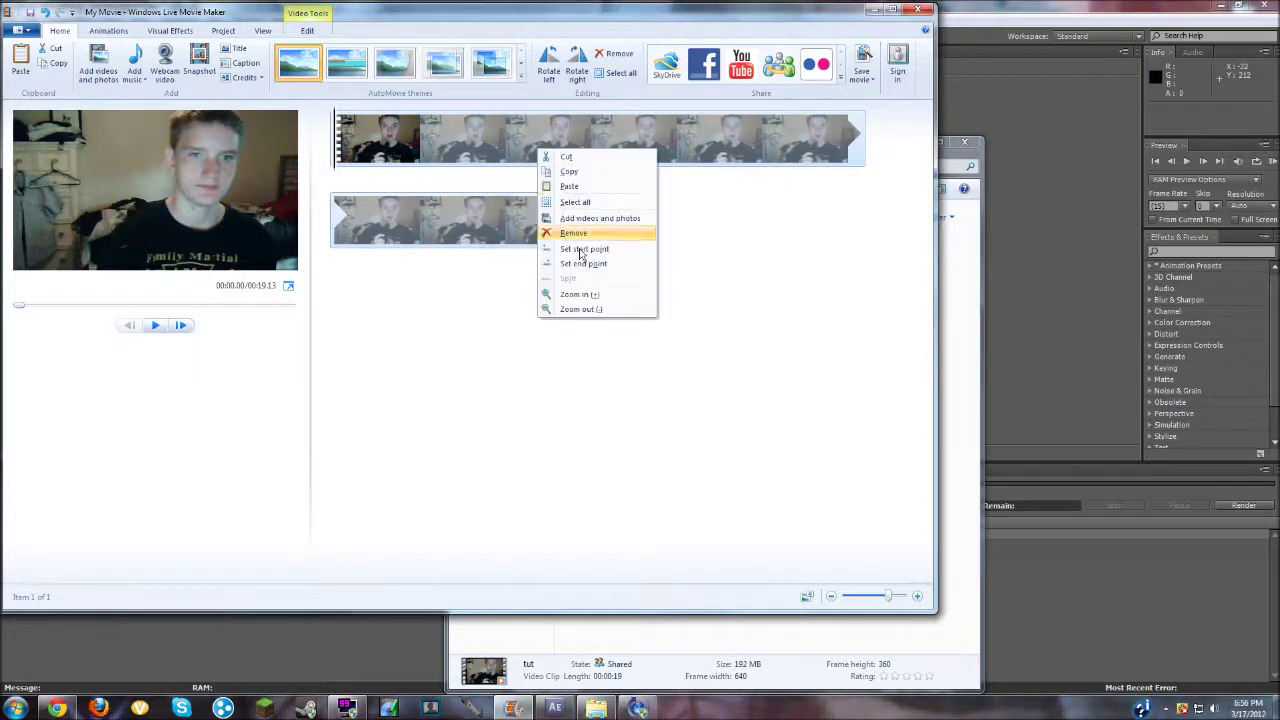
click(573, 292)
right_click(531, 152)
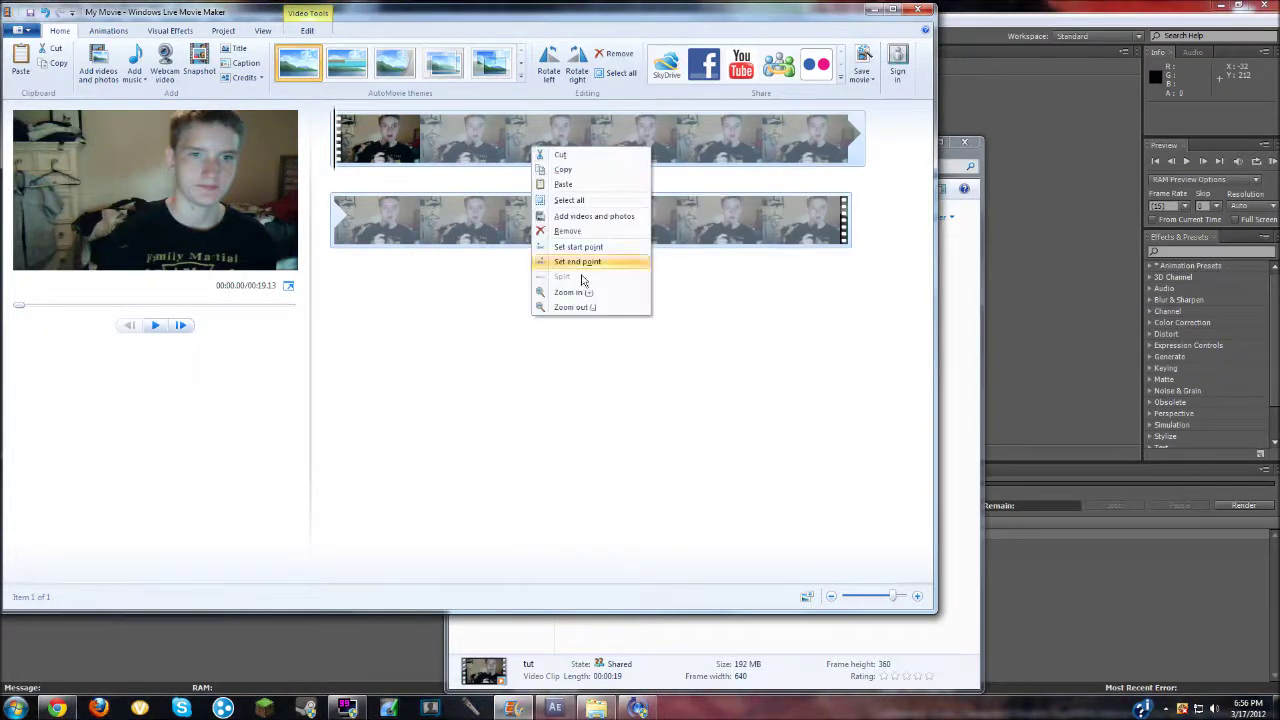
Zoom in once more, play and pause past the shot, then step back to the flash frame at 00:12.29
click(586, 294)
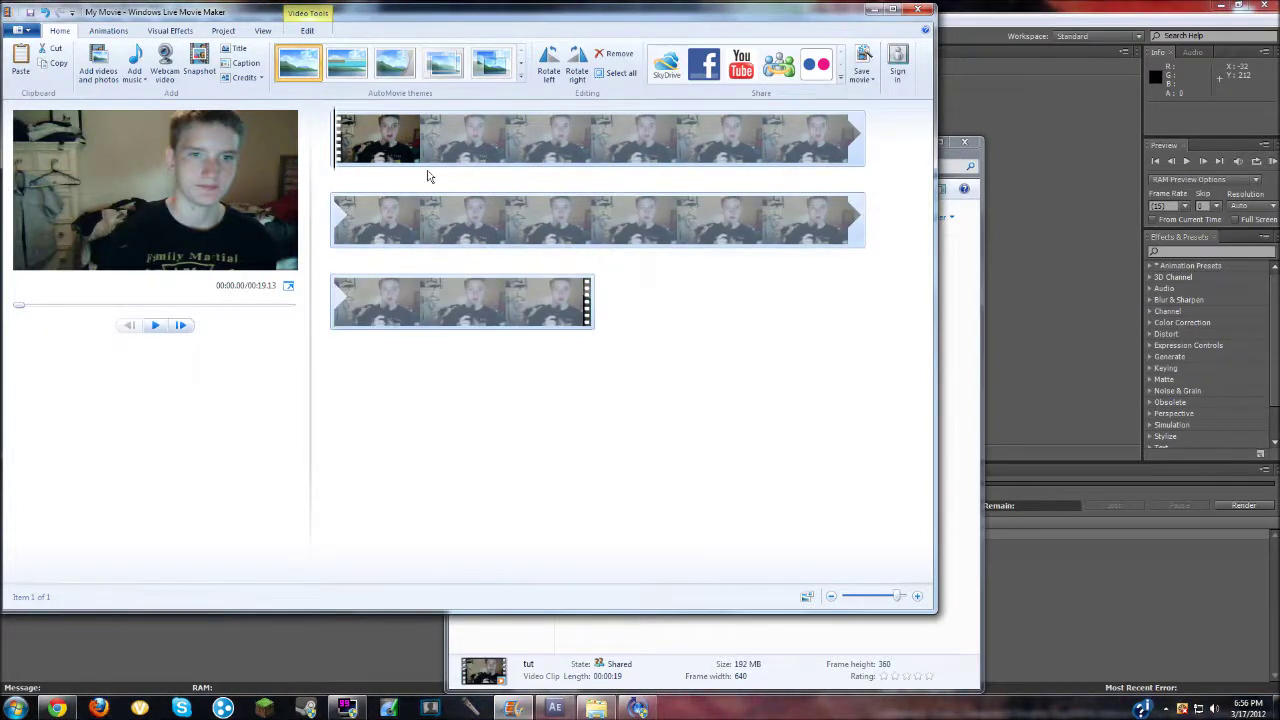
click(153, 325)
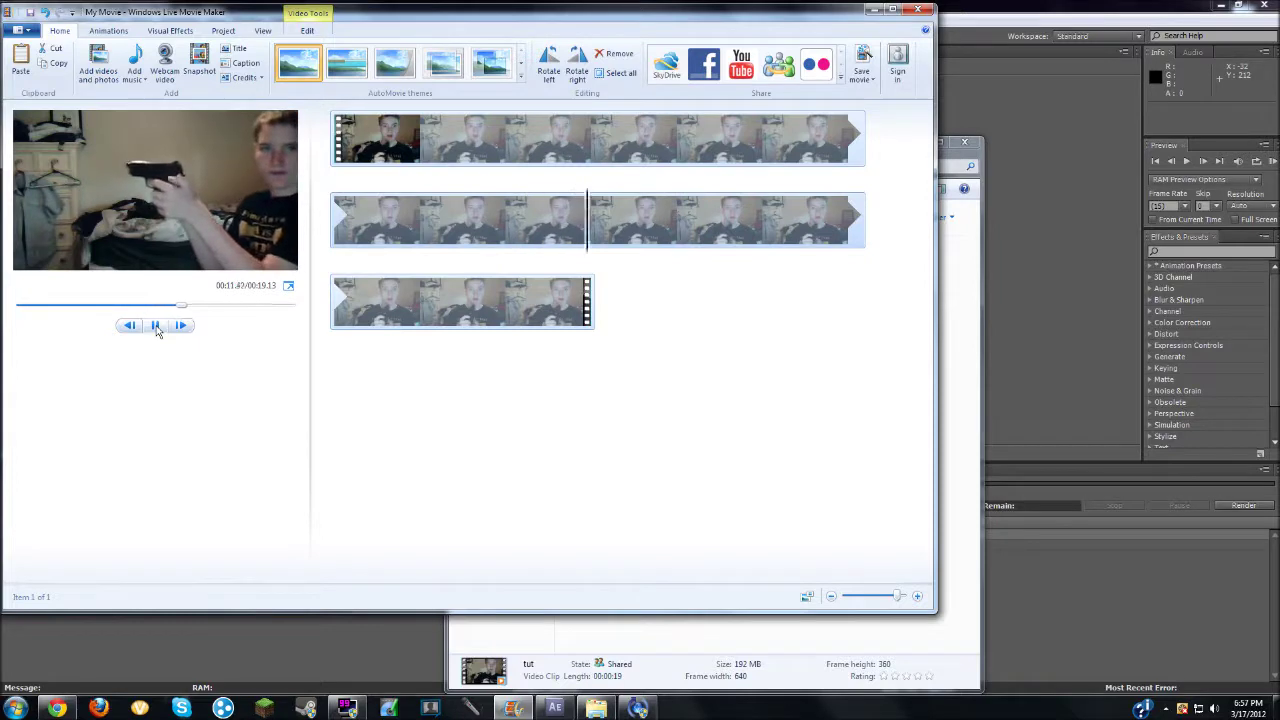
click(156, 329)
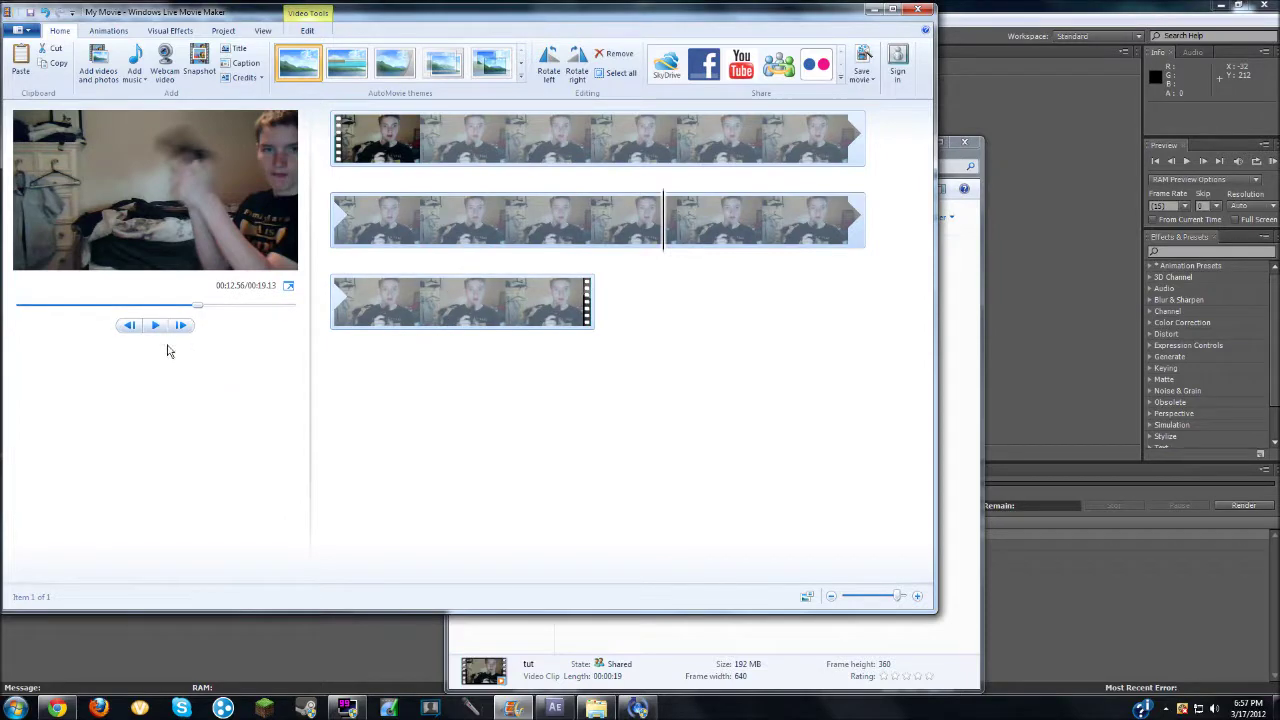
click(127, 335)
click(127, 335)
click(127, 335)
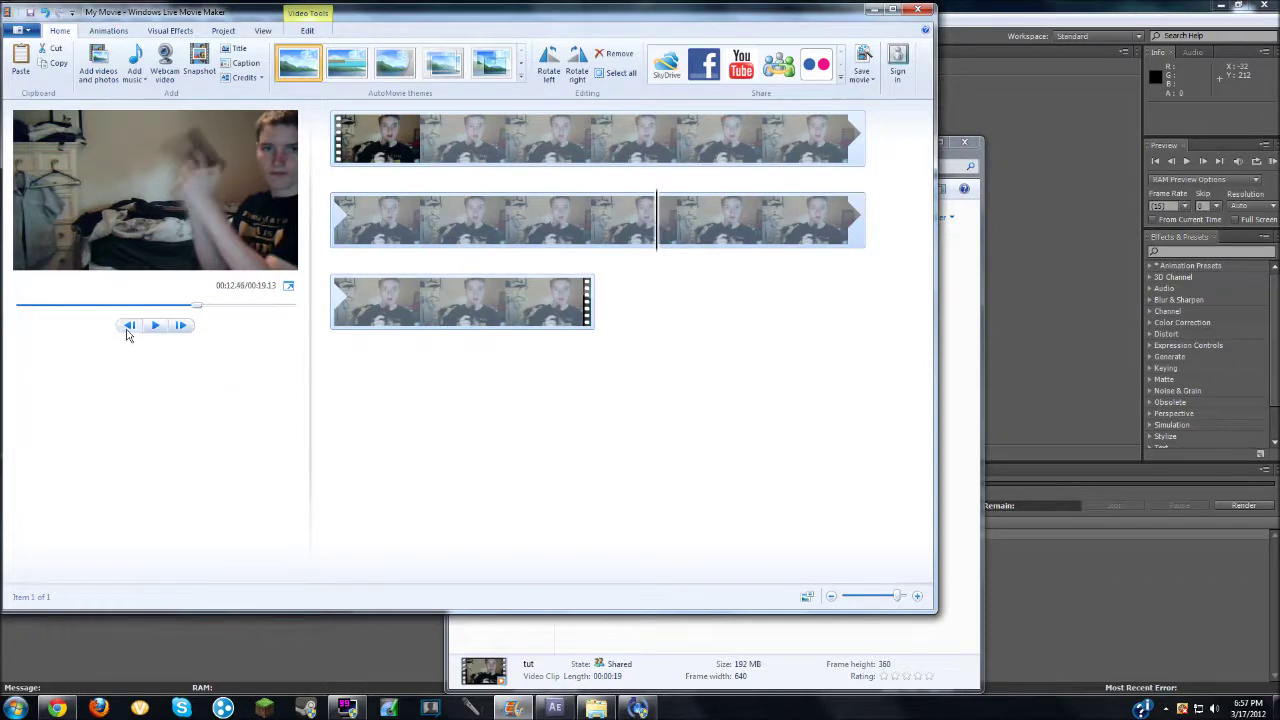
click(127, 335)
click(127, 335)
click(120, 333)
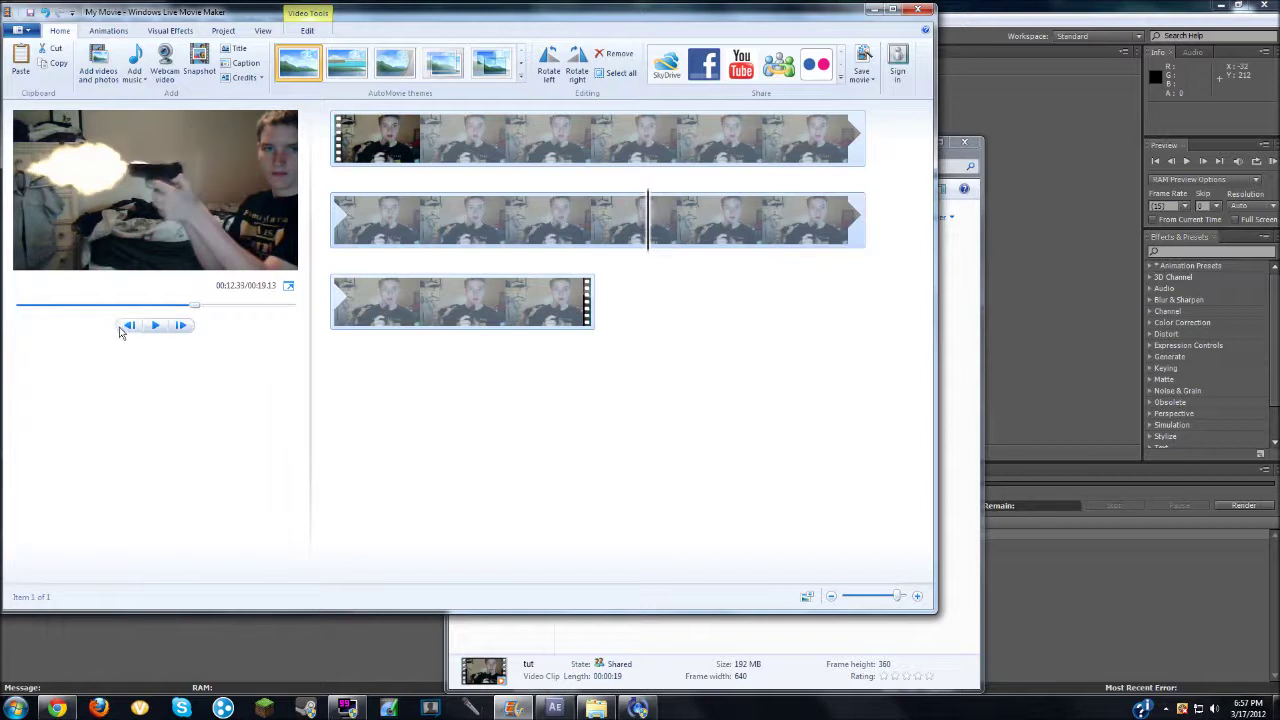
click(127, 333)
Add Five Seven - D3 from Real Life Sounds > Secondaries - D3 > Handguns - D3 and drag it onto row two
click(134, 62)
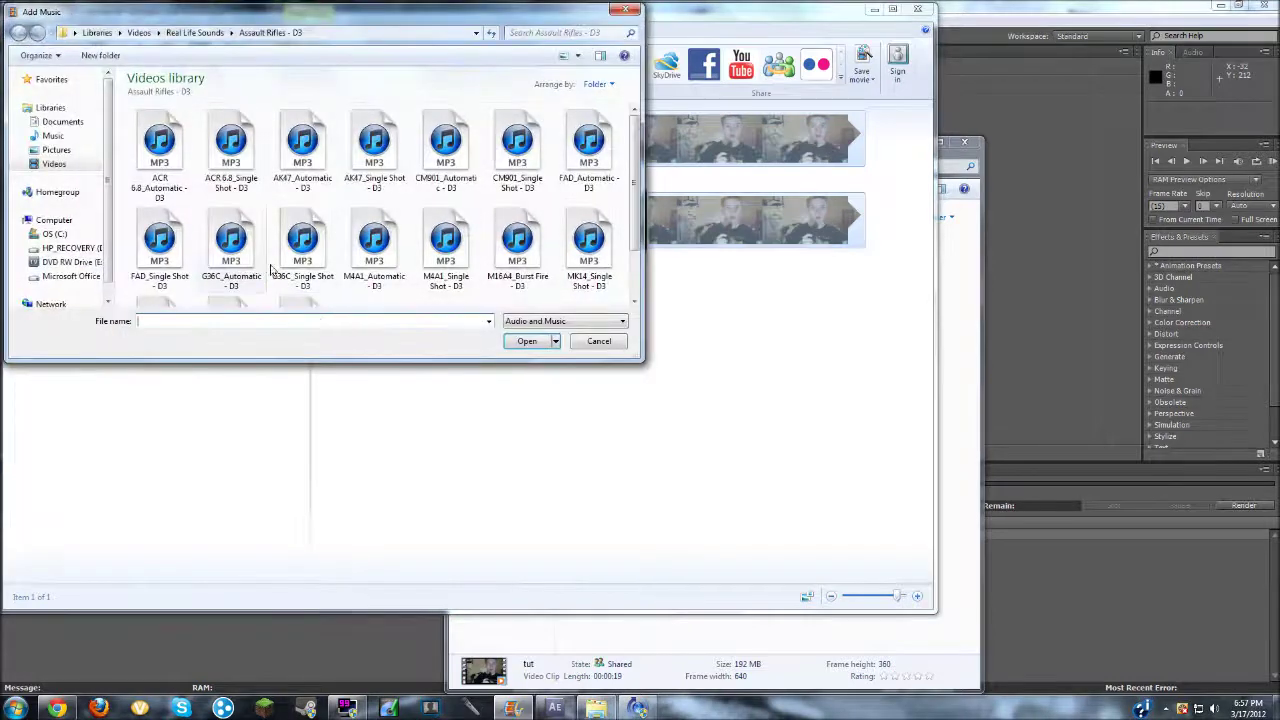
click(72, 164)
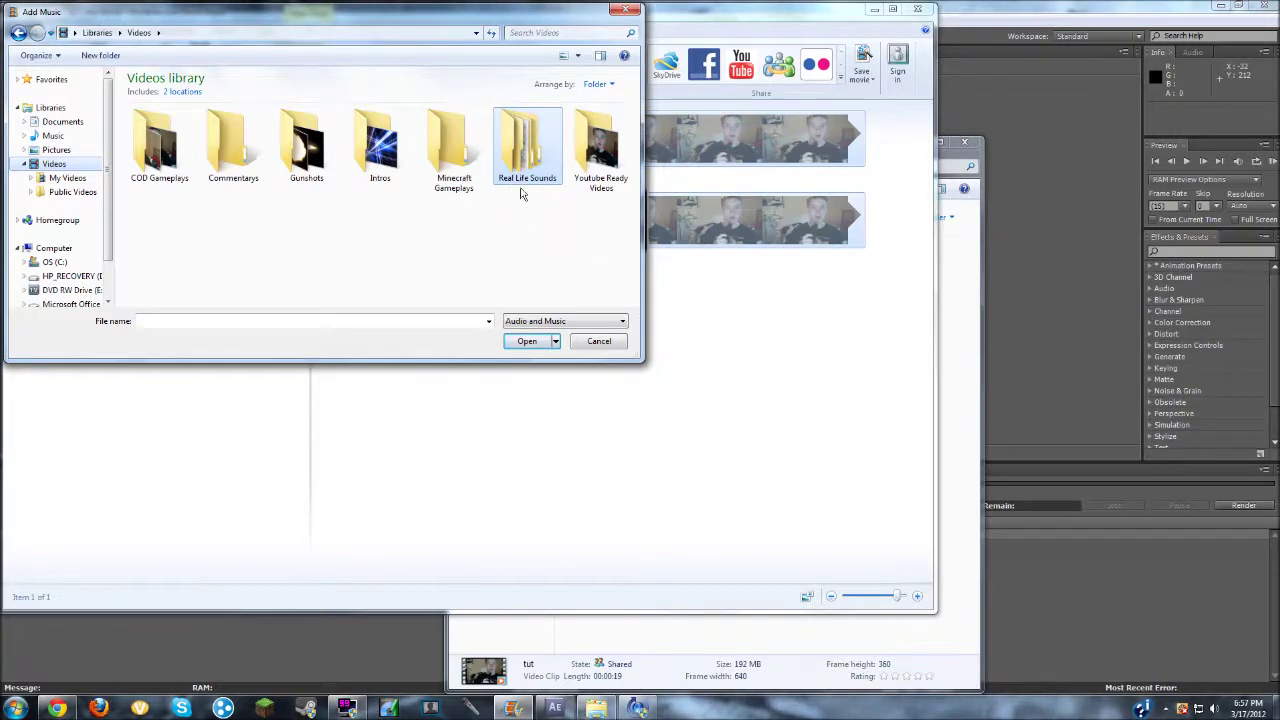
double_click(530, 165)
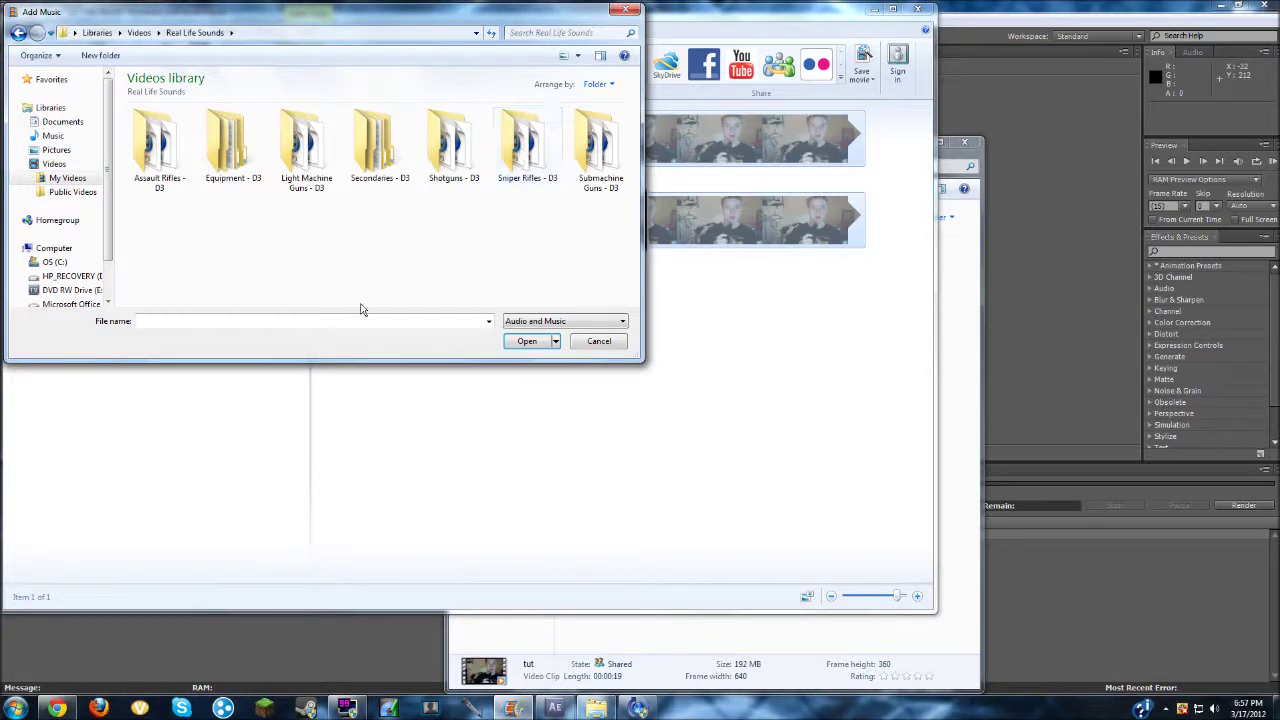
double_click(382, 150)
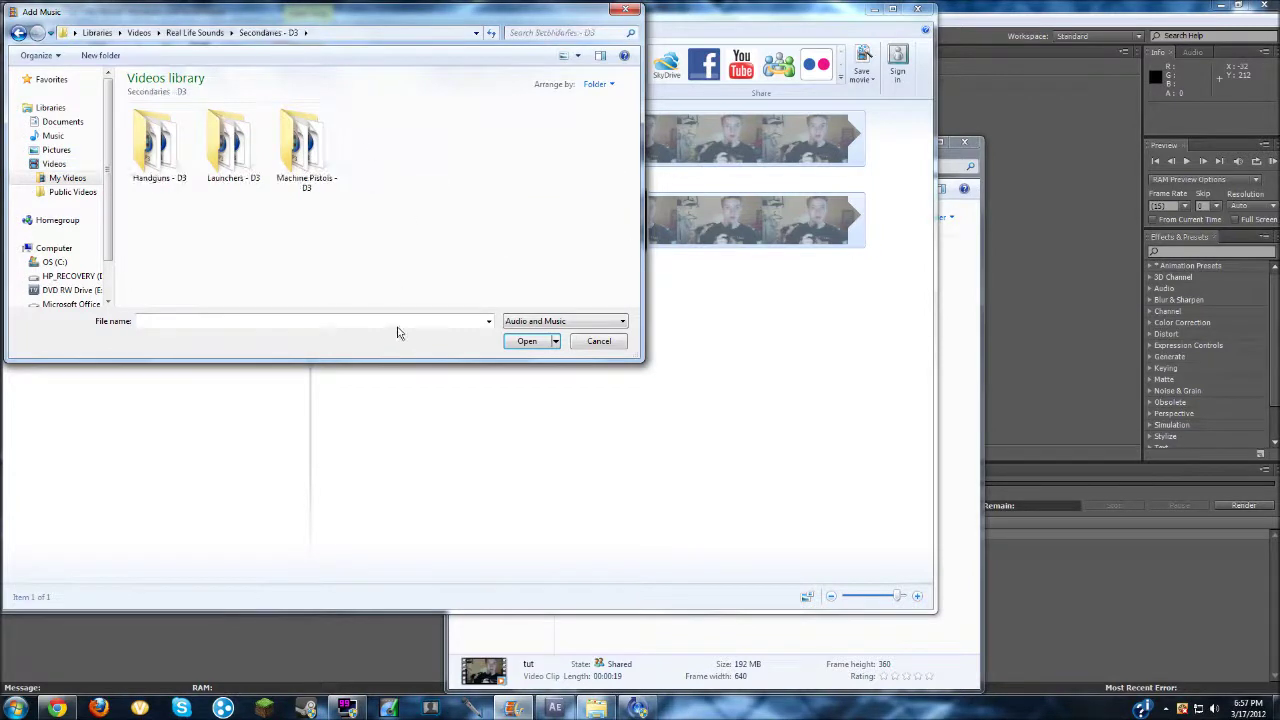
double_click(152, 145)
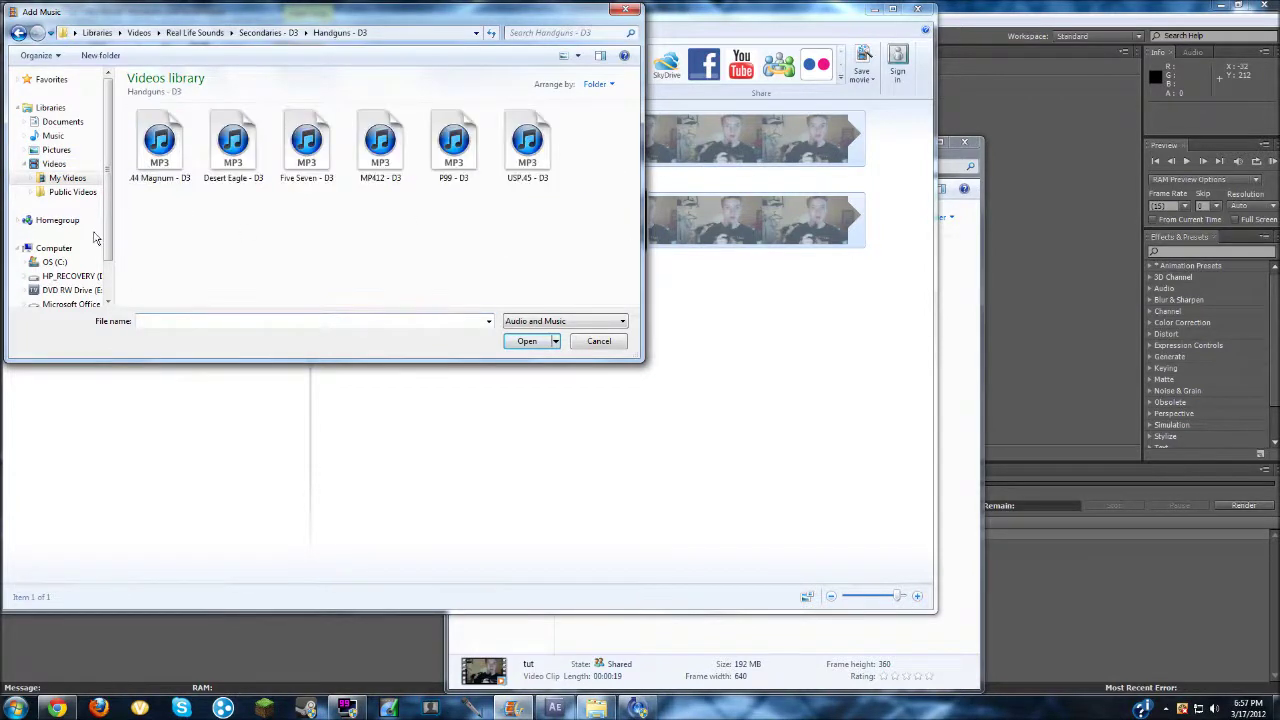
double_click(306, 150)
drag(378, 120, 516, 244)
Play, pause and step frame by frame to relocate the first muzzle flash
click(155, 325)
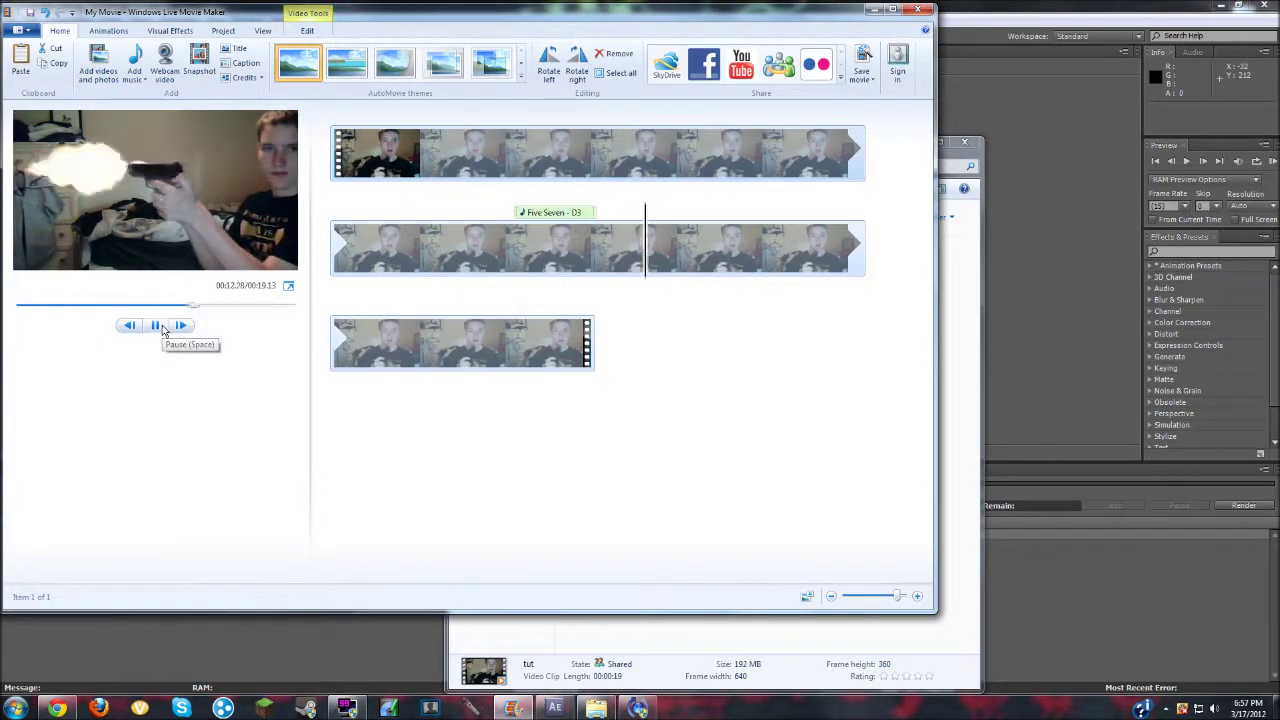
click(158, 325)
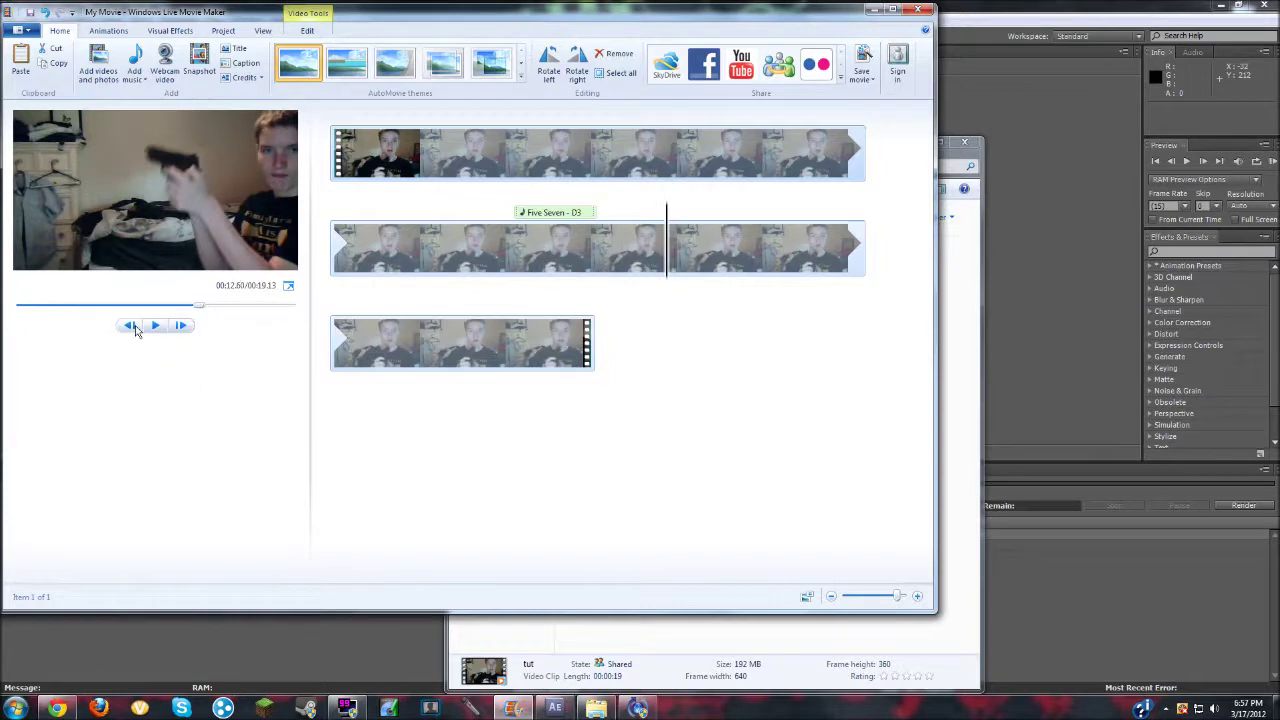
click(136, 328)
click(131, 326)
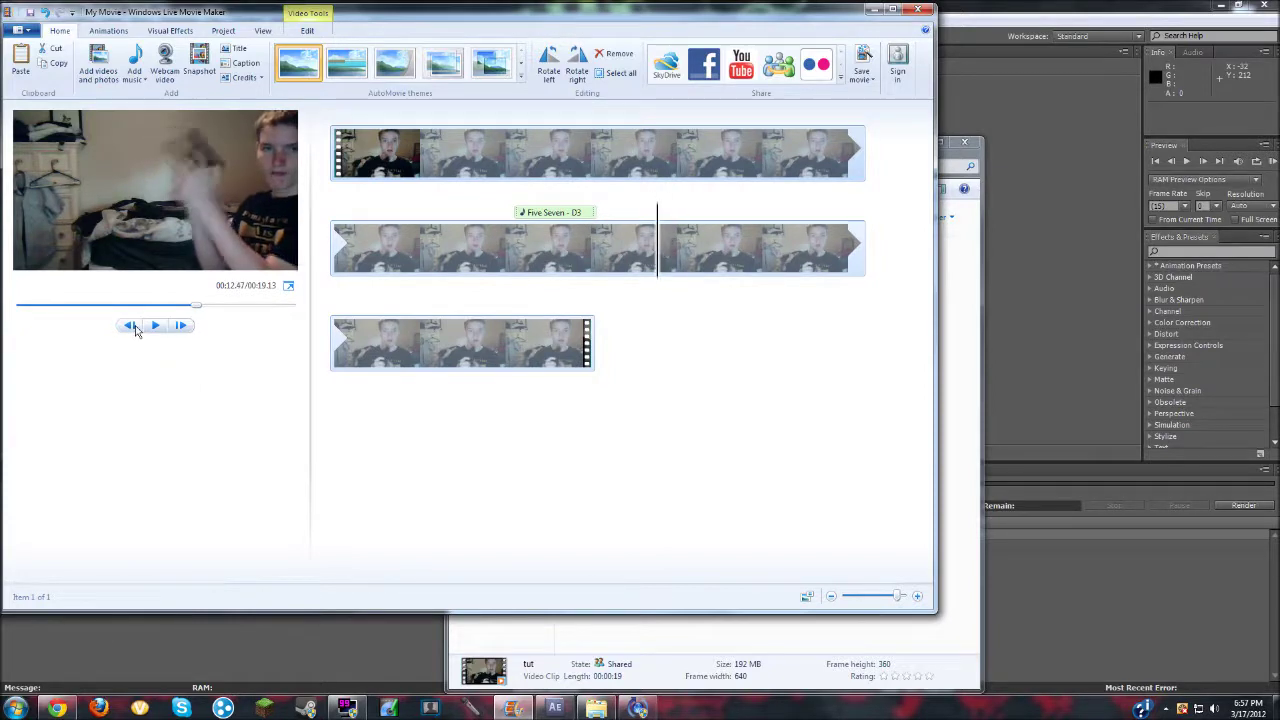
click(136, 328)
click(136, 328)
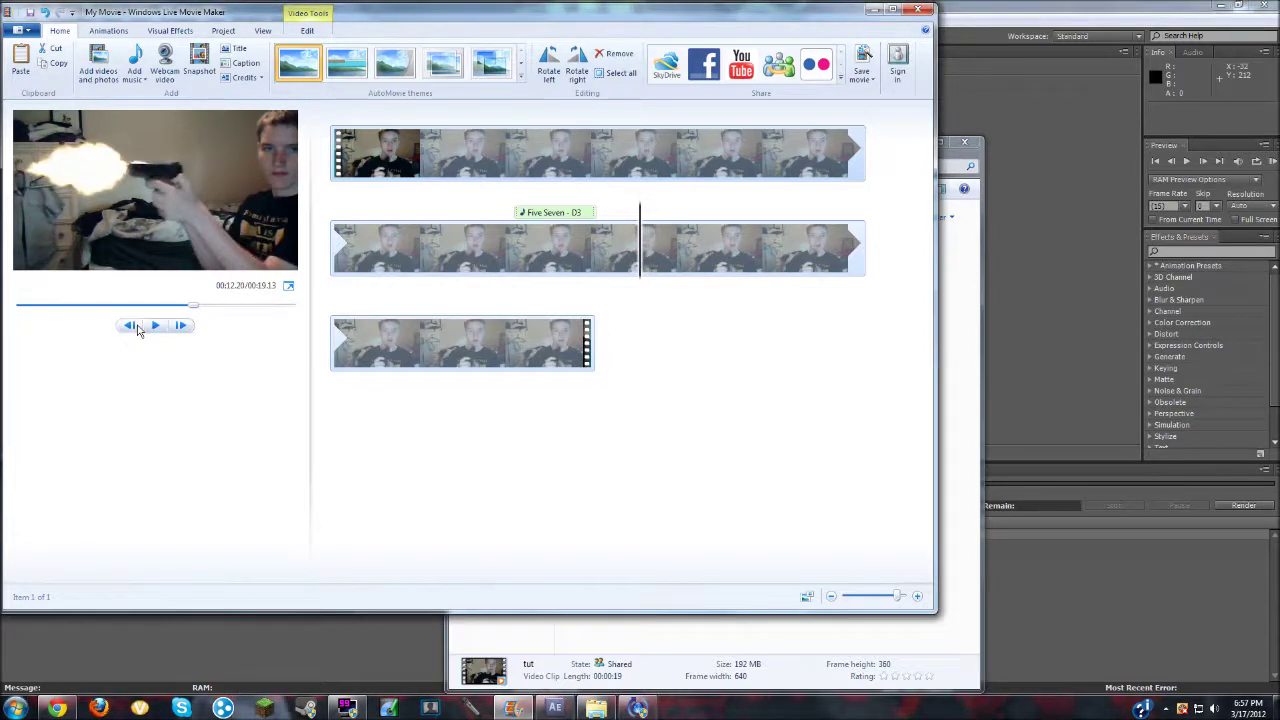
click(139, 328)
click(139, 328)
click(139, 328)
click(185, 330)
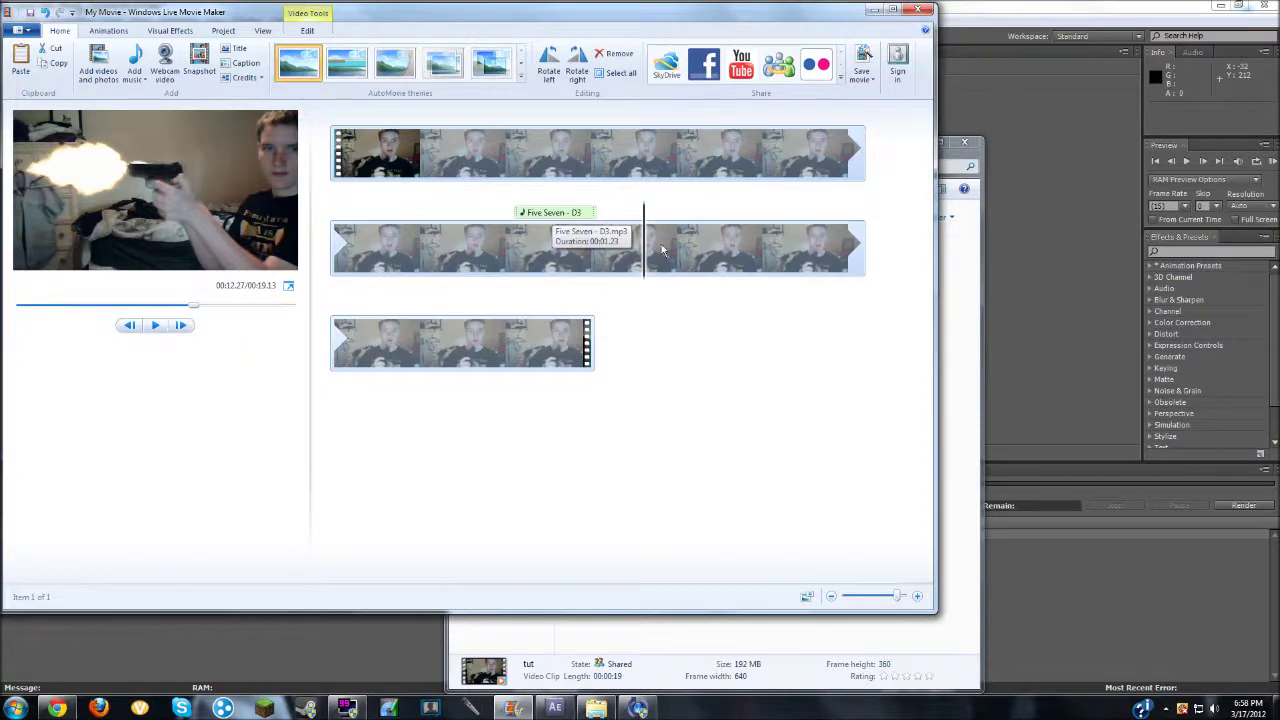
Slide the Five Seven - D3 sound toward the muzzle flash and preview the timing
click(557, 220)
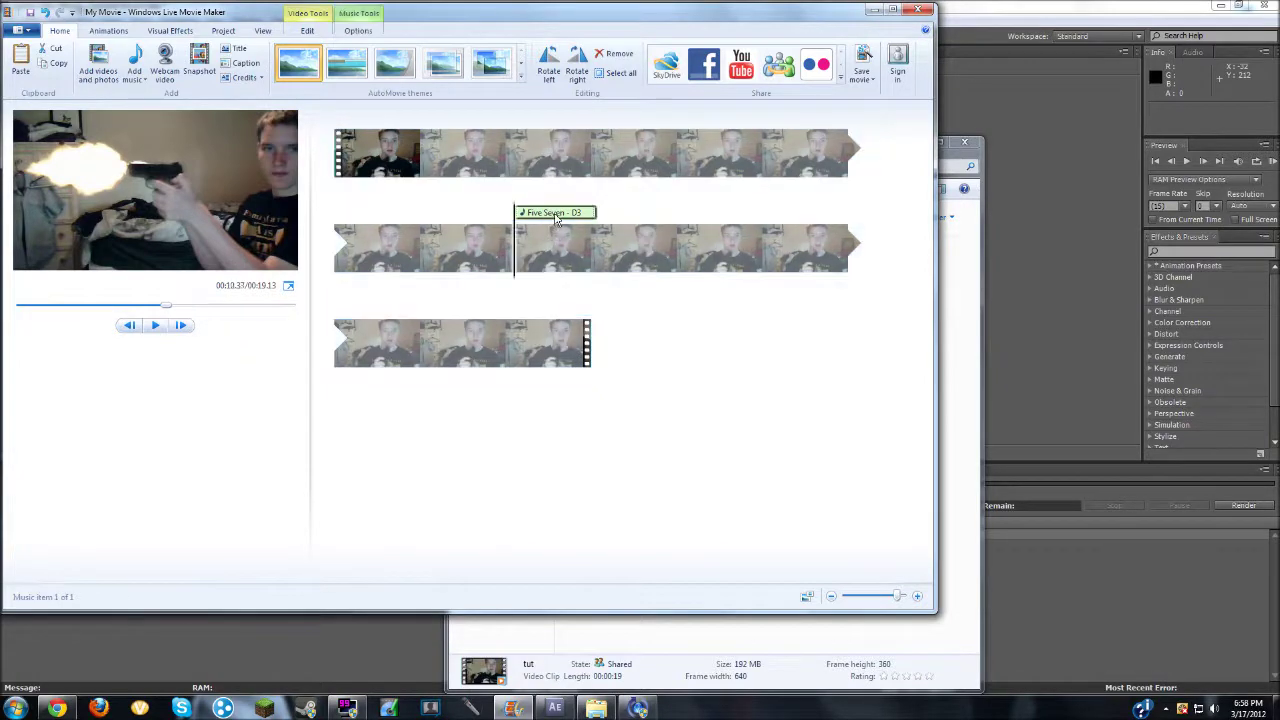
drag(557, 220, 649, 222)
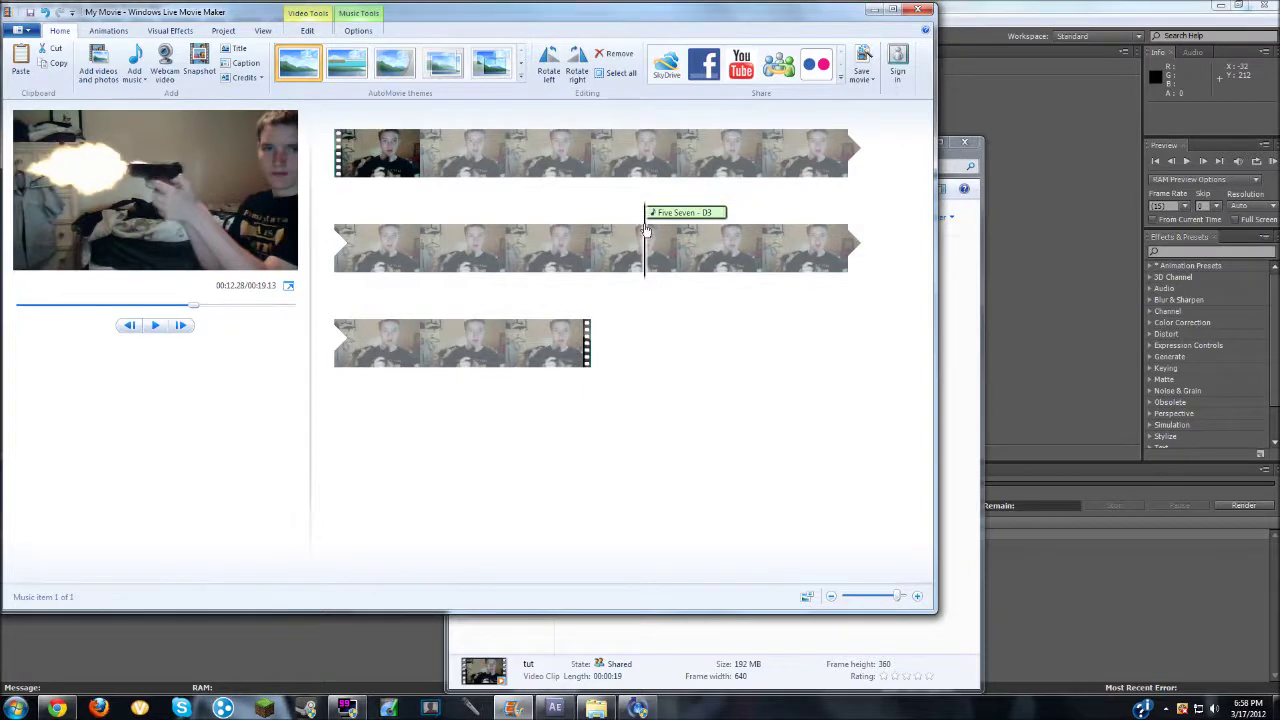
click(591, 240)
click(157, 325)
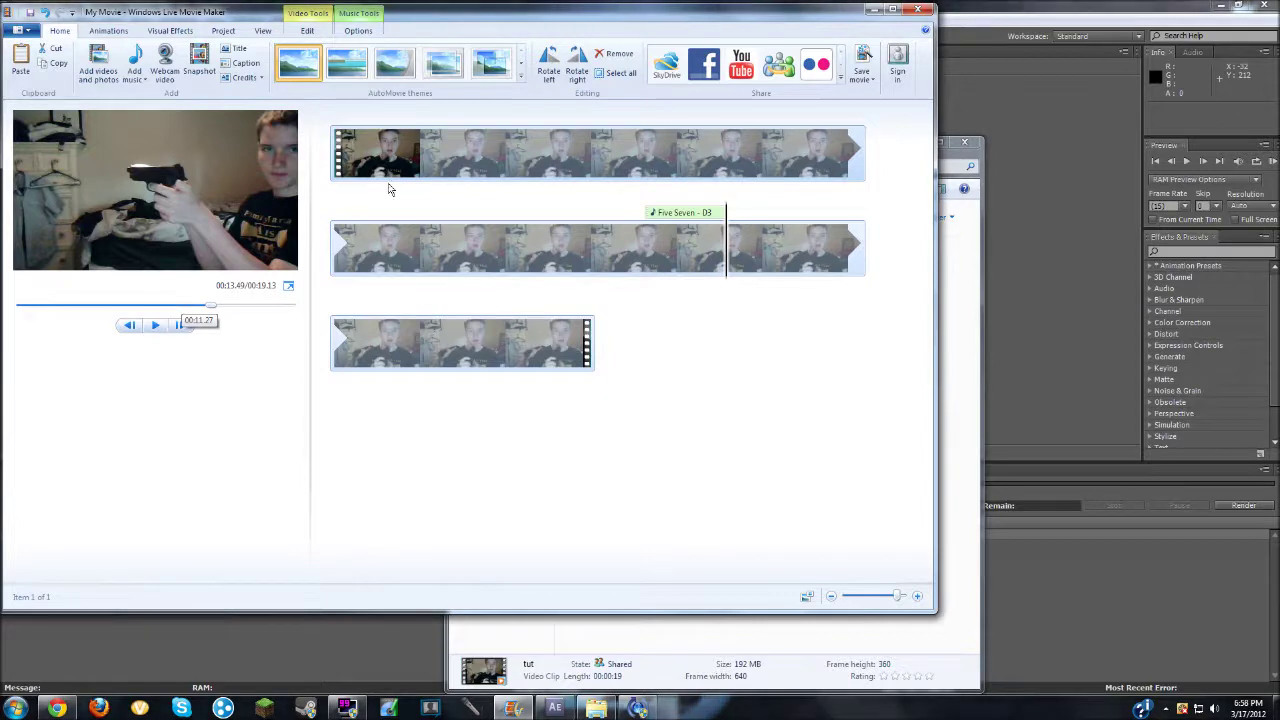
click(675, 236)
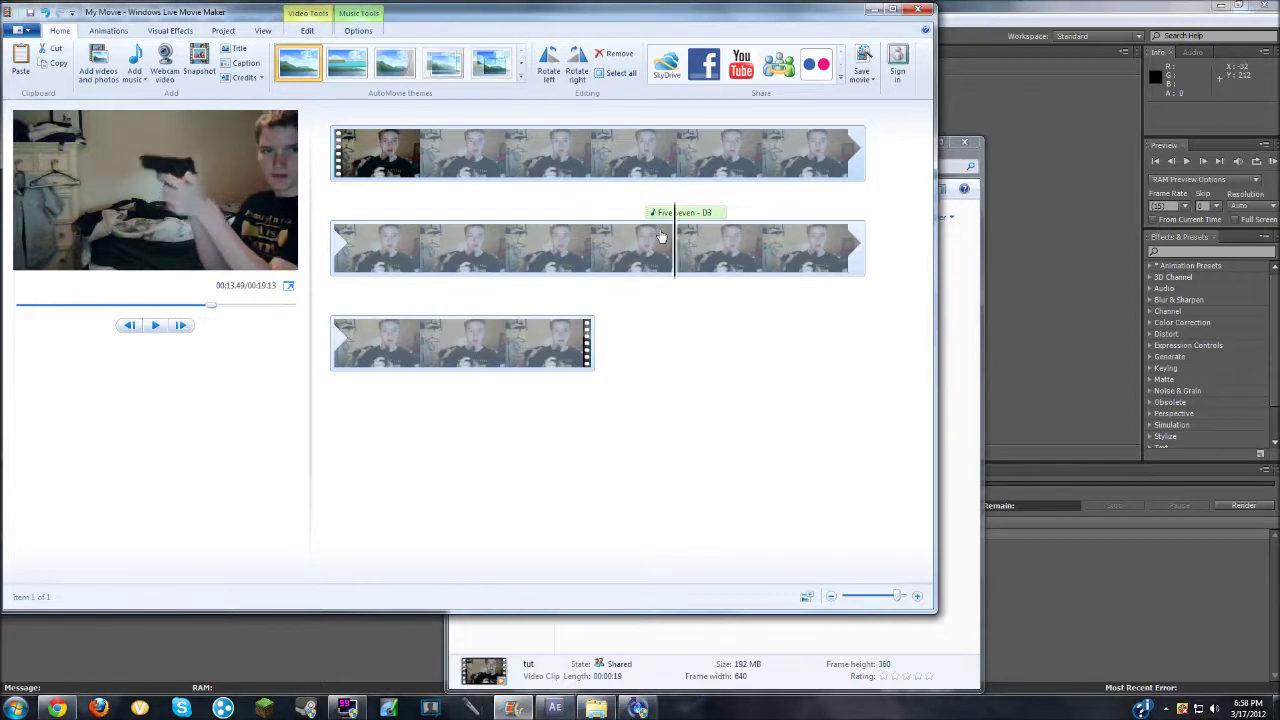
click(601, 212)
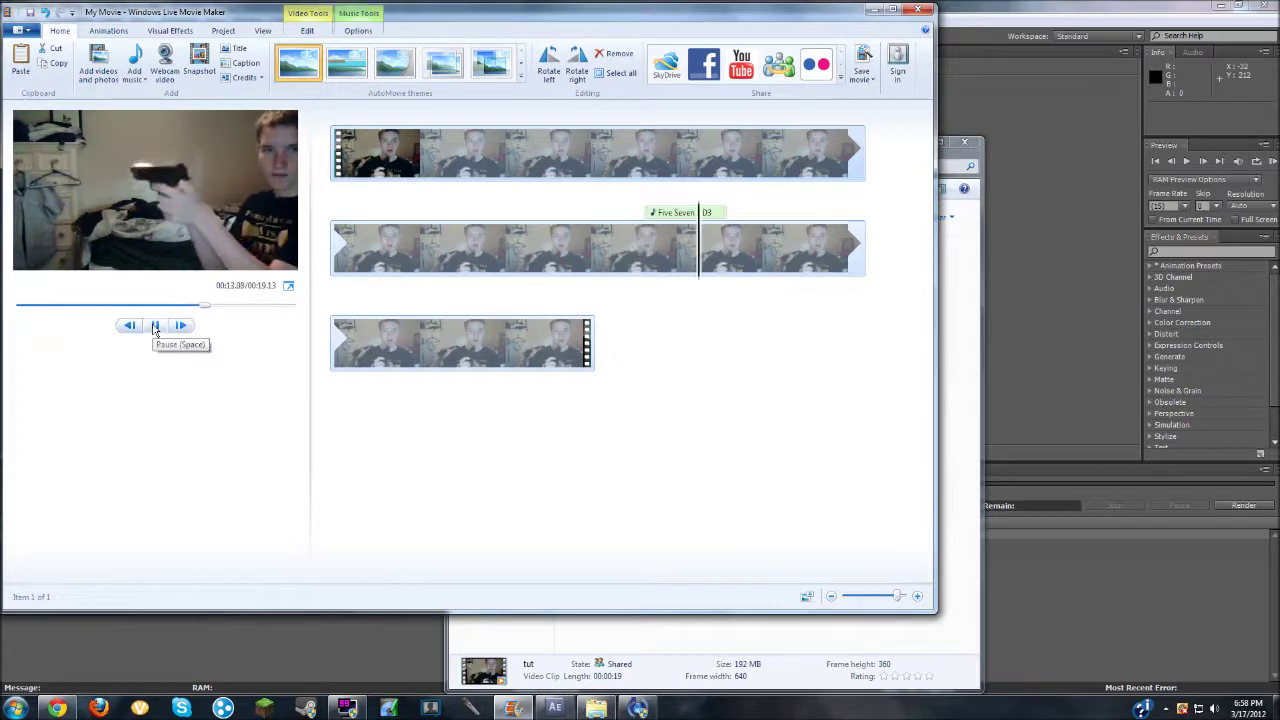
Fine-tune the gunshot position with repeated previews until it starts at the flash around 00:12.28
drag(681, 218, 643, 219)
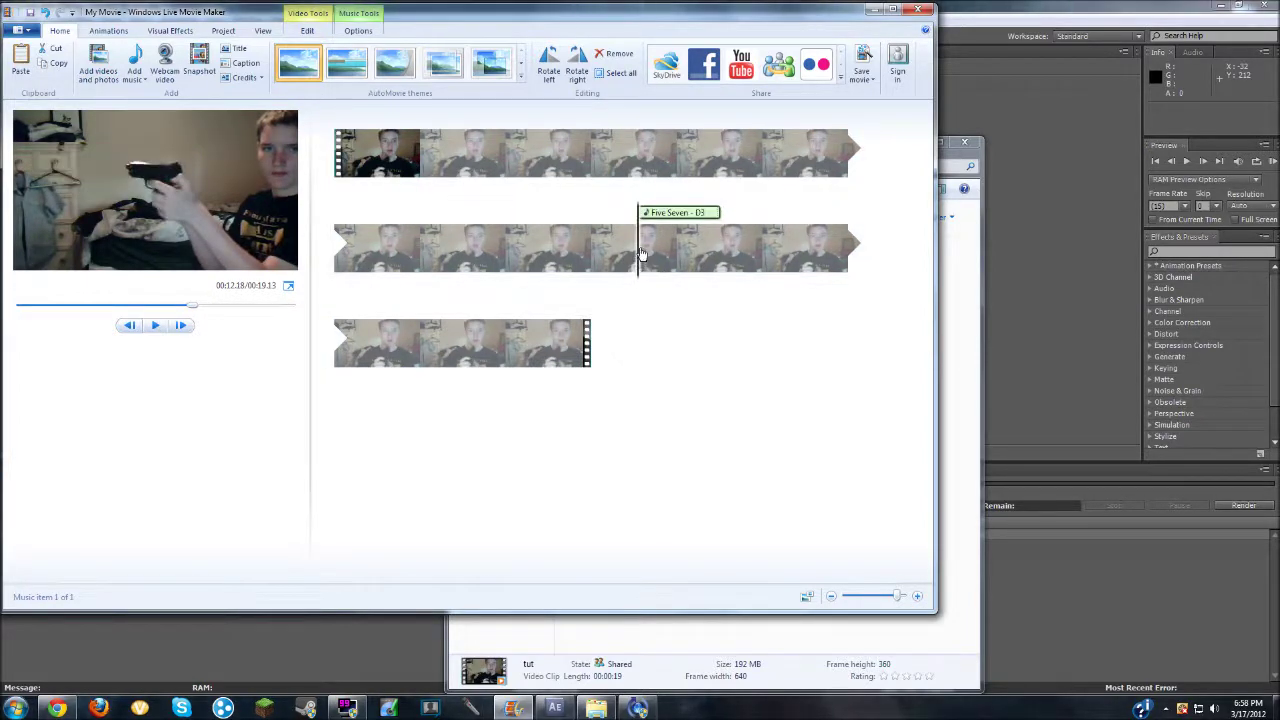
click(588, 250)
click(160, 326)
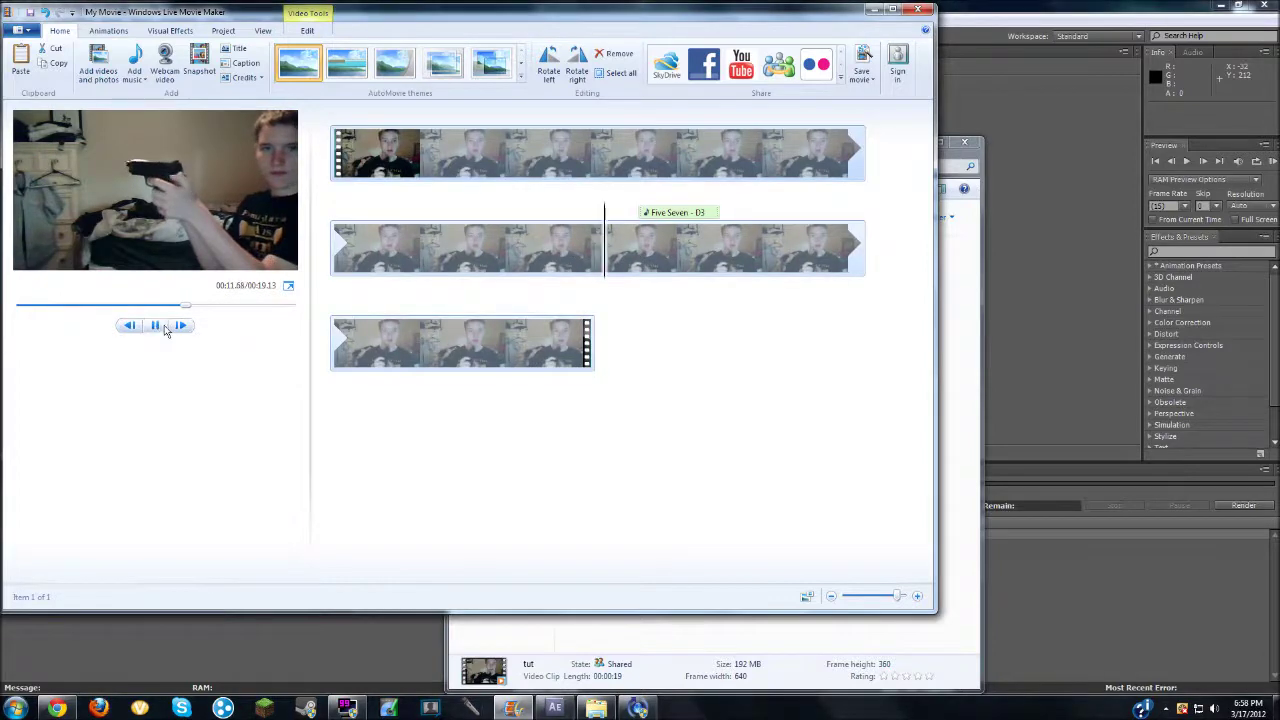
click(158, 326)
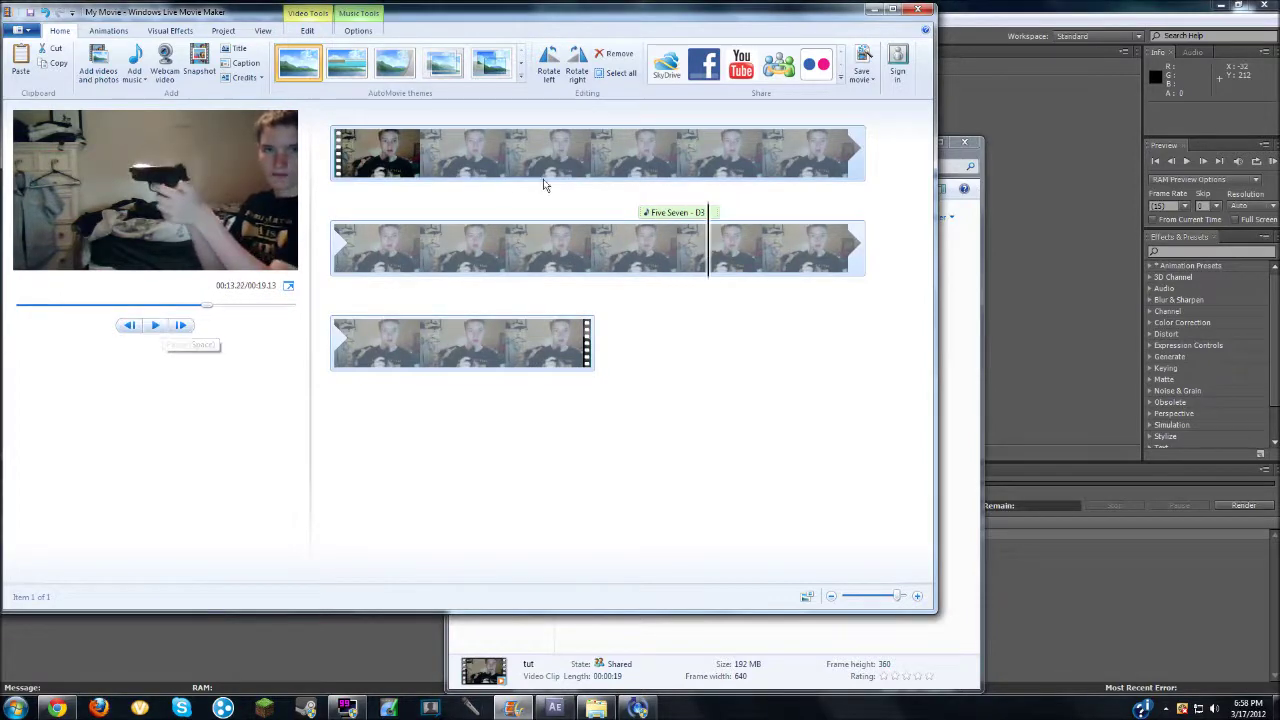
drag(650, 216, 639, 222)
click(596, 240)
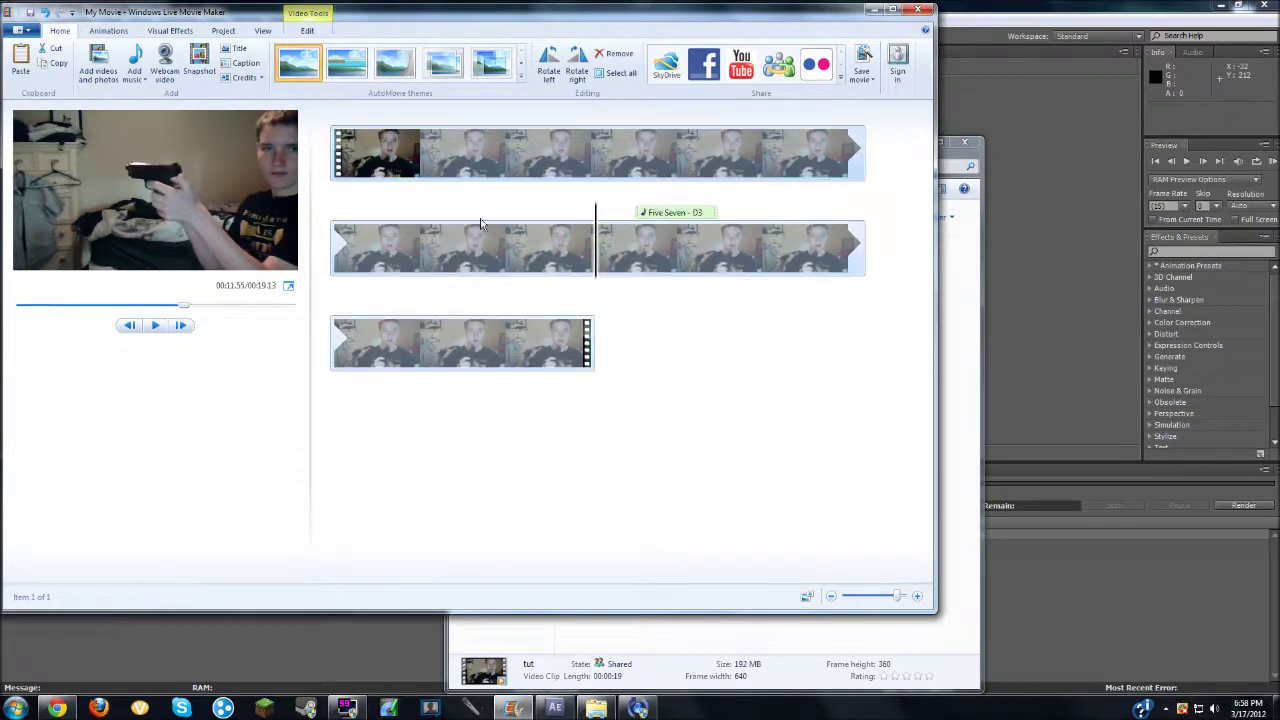
click(157, 327)
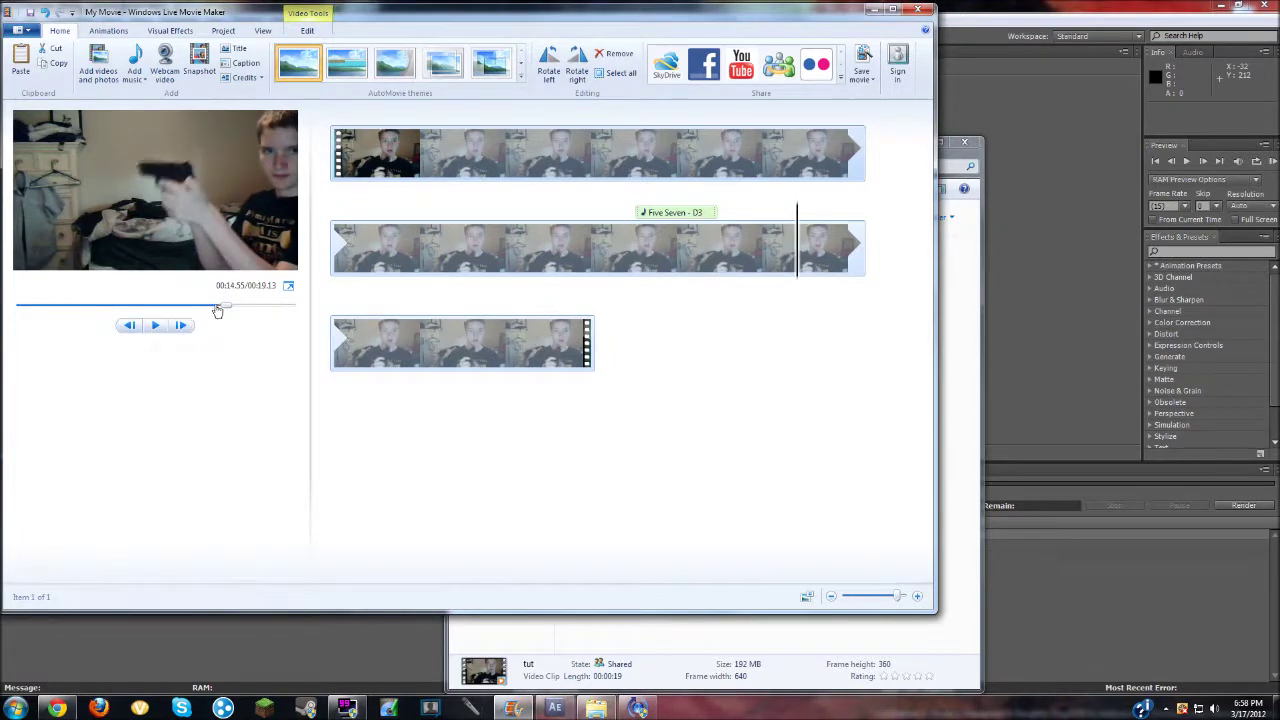
drag(224, 313, 220, 311)
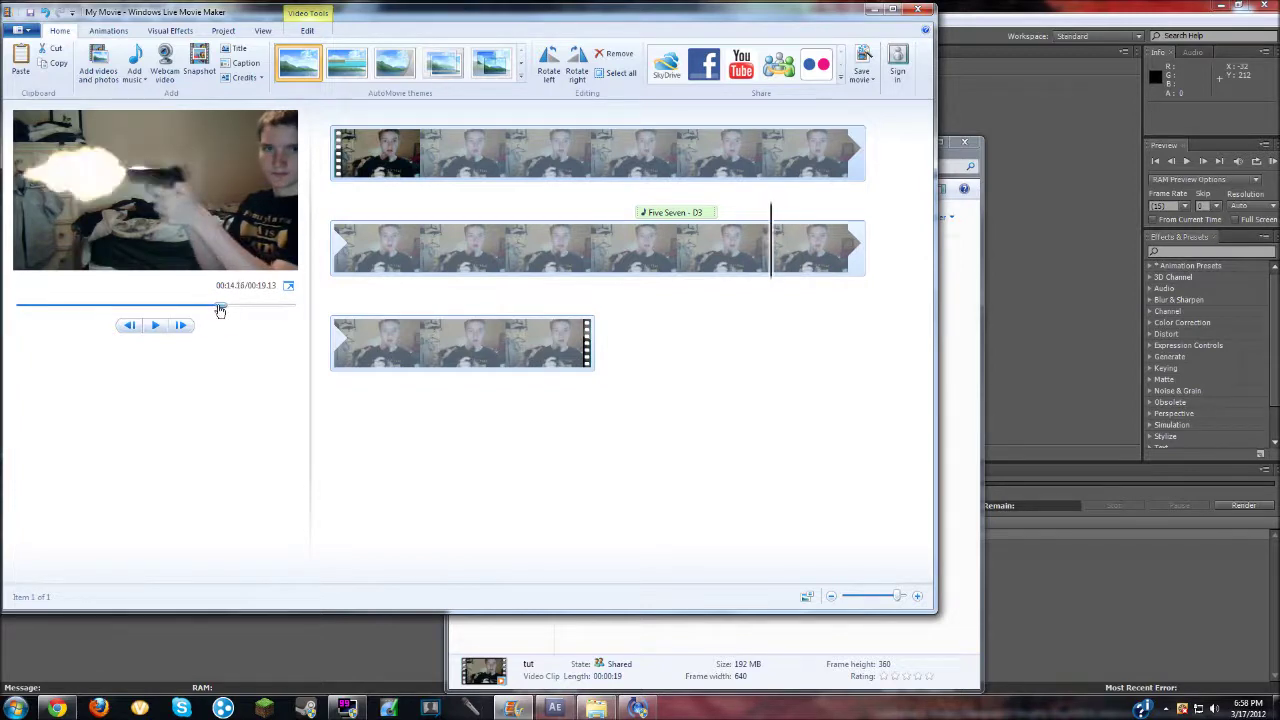
Add another Five Seven - D3 sound, drag it to the second flash near row two's end, and preview
click(134, 58)
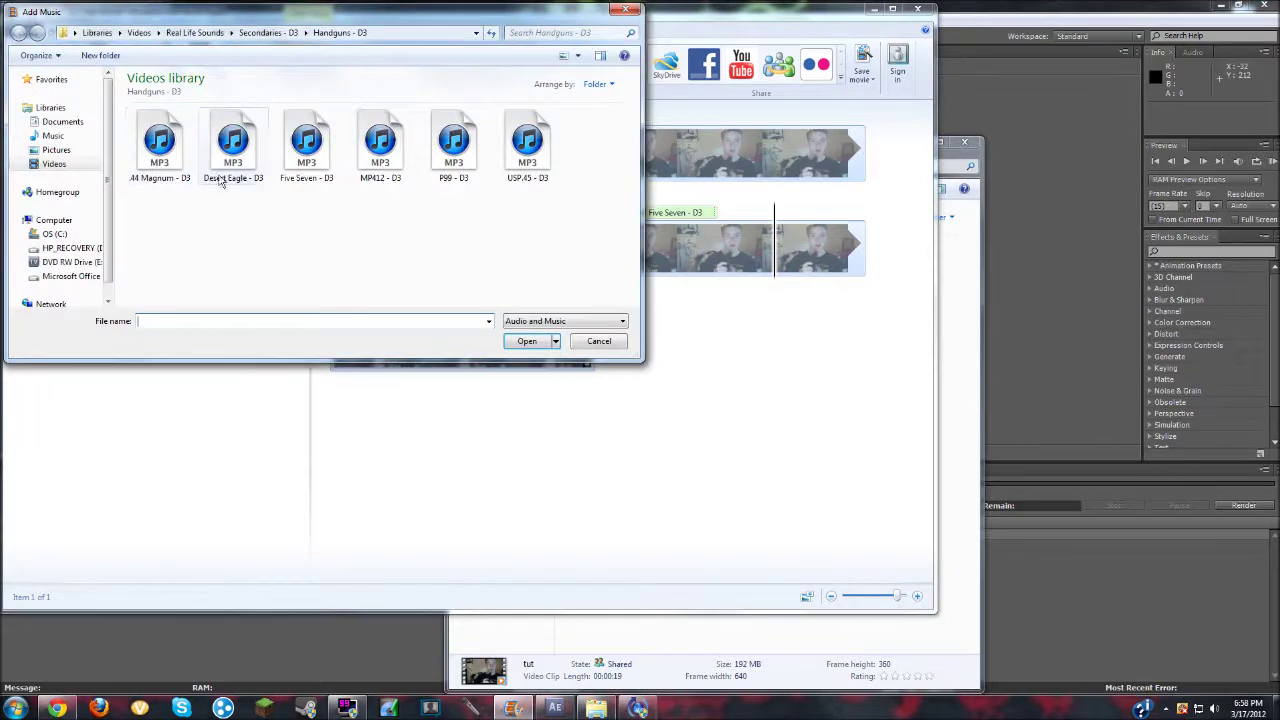
double_click(313, 165)
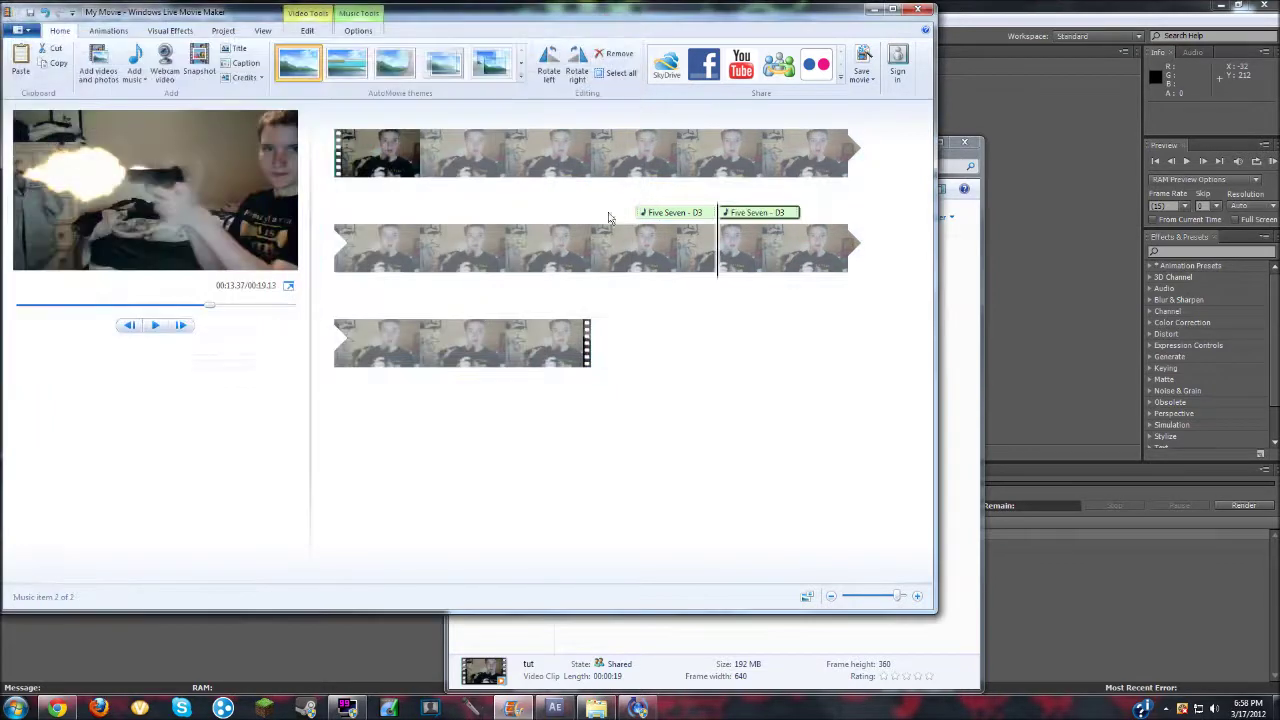
drag(750, 216, 767, 222)
click(558, 212)
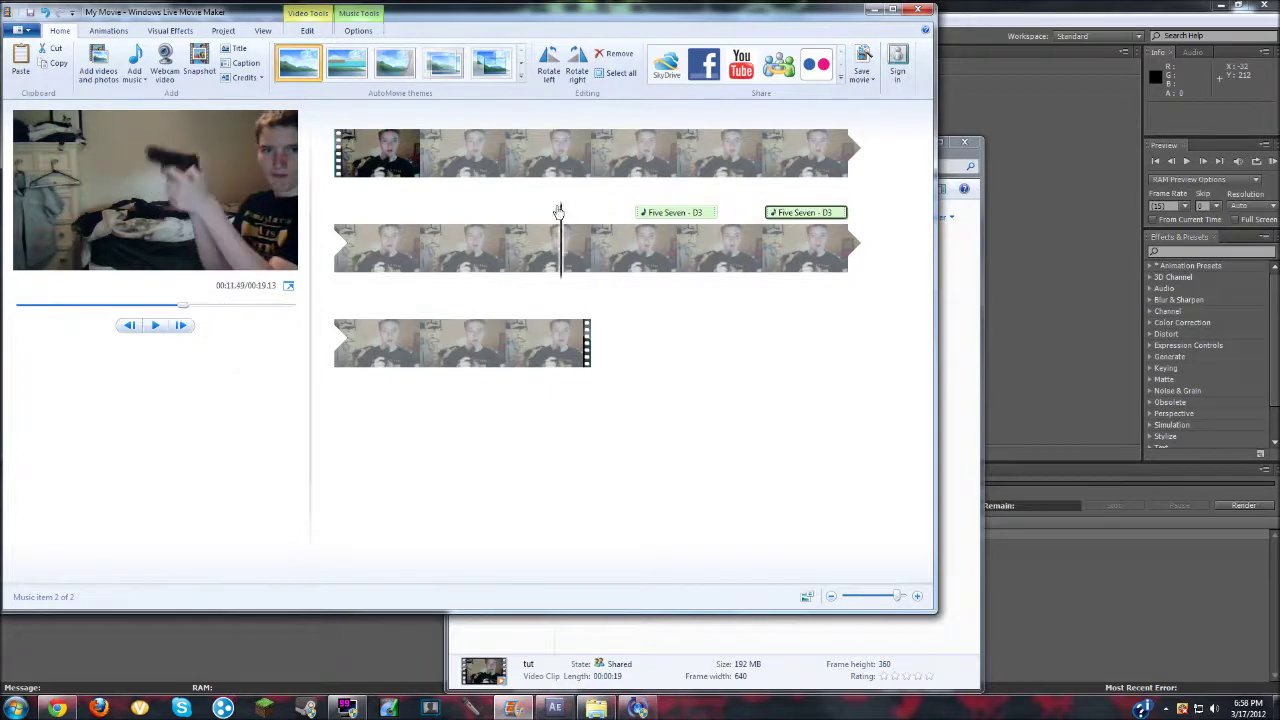
click(556, 235)
click(155, 326)
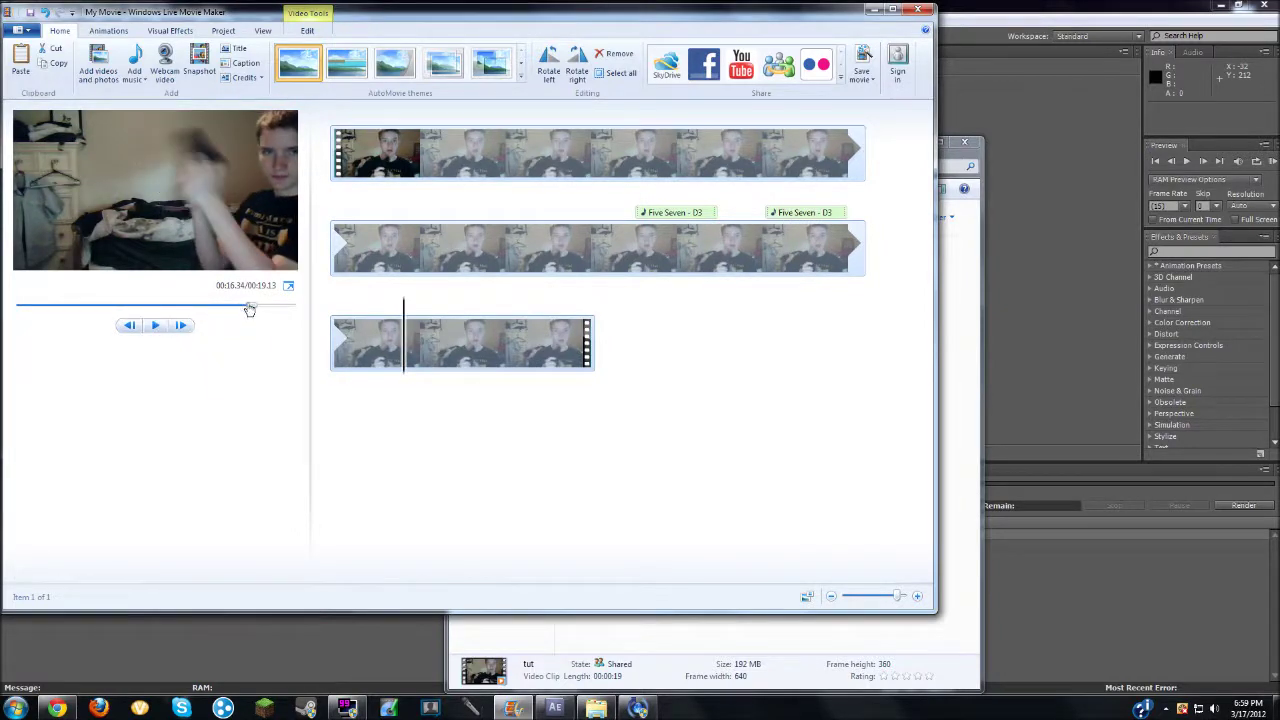
drag(249, 309, 249, 309)
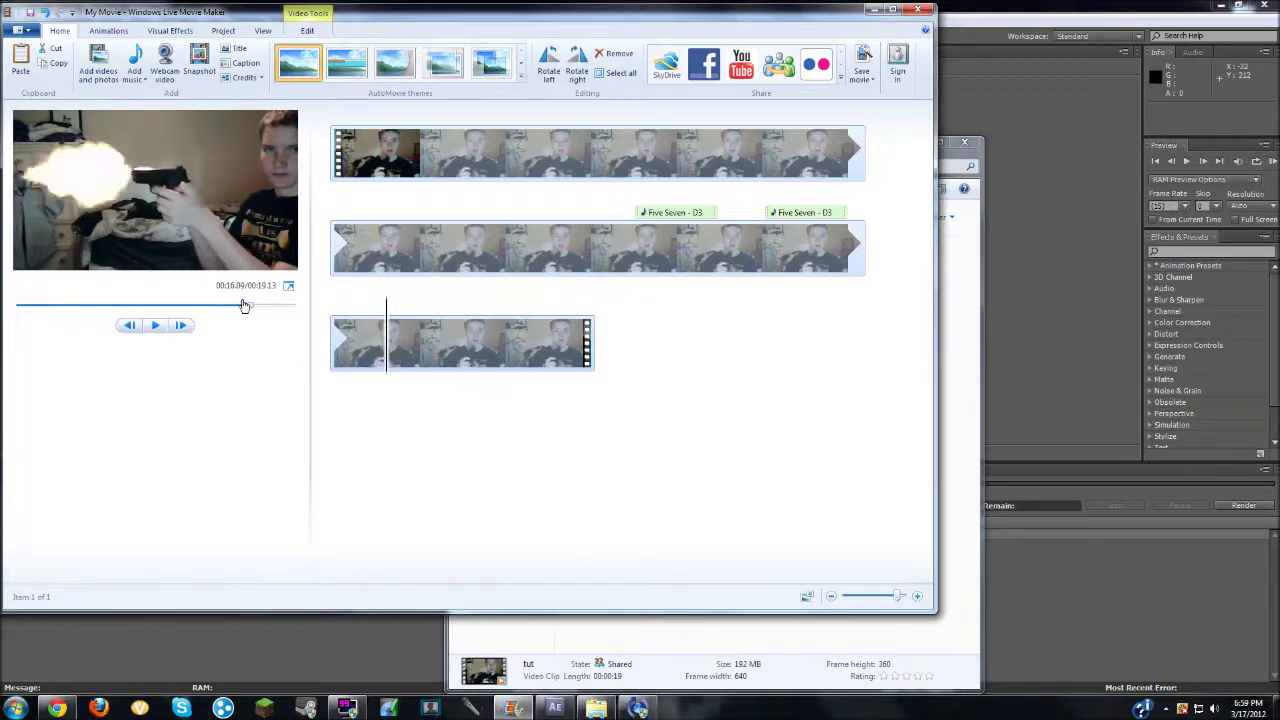
Add a third Five Seven - D3 sound, place it on row three at the last flash, and preview
click(144, 62)
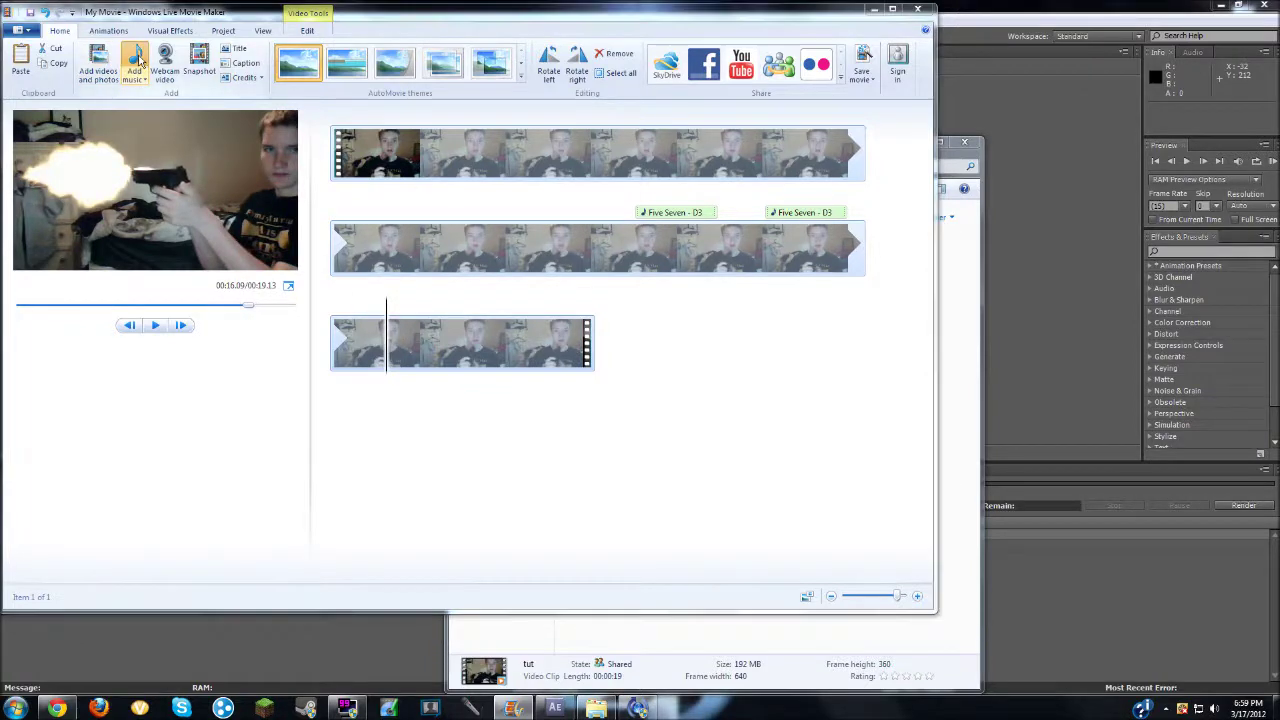
double_click(312, 160)
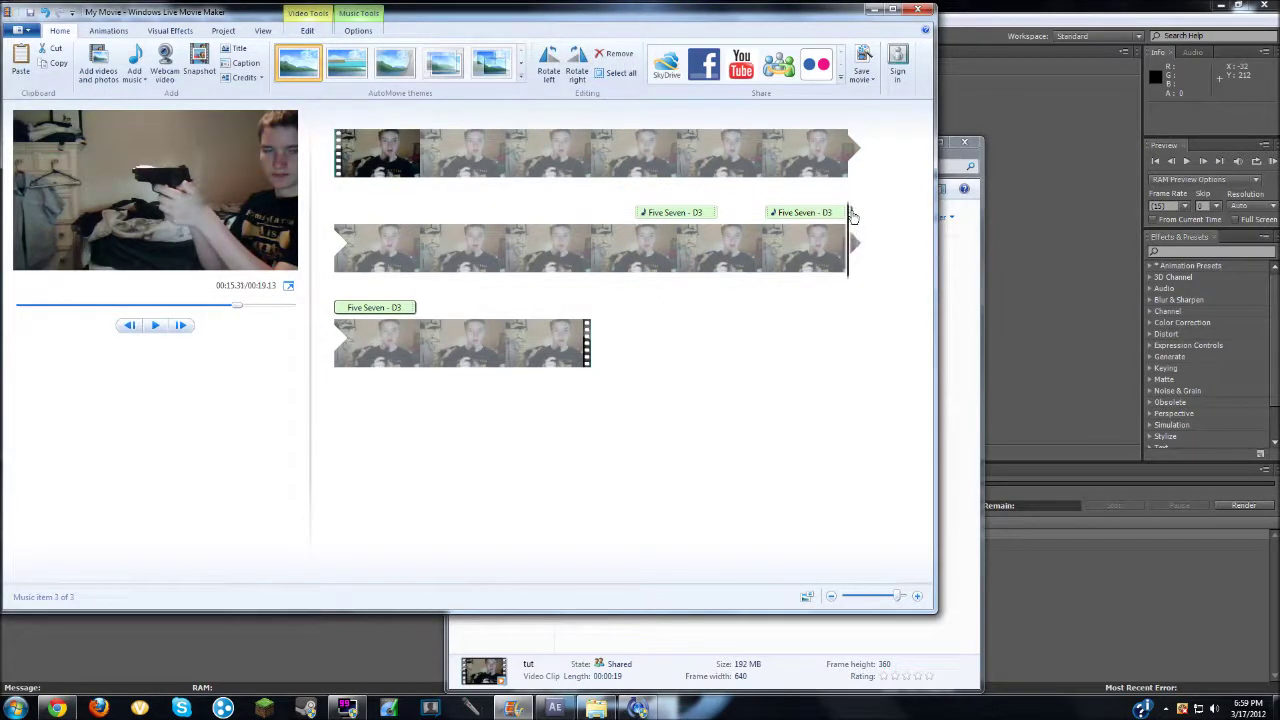
drag(846, 215, 386, 346)
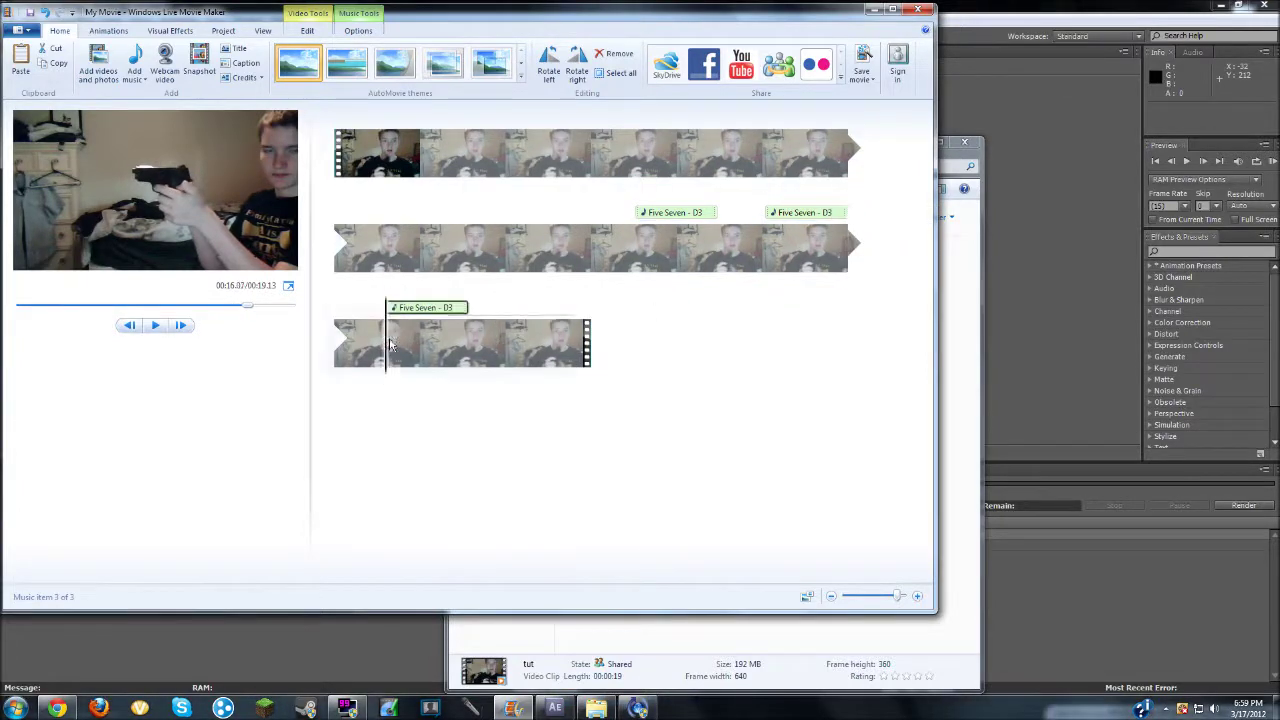
click(158, 326)
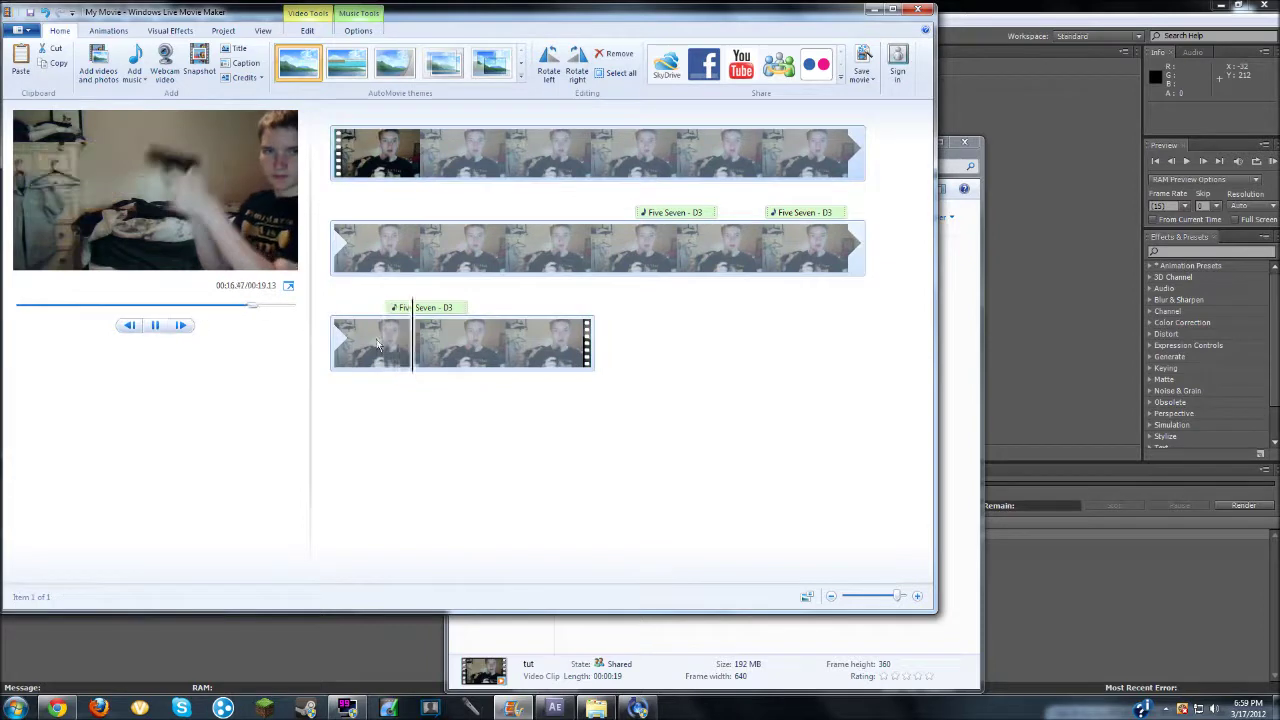
drag(393, 308, 381, 310)
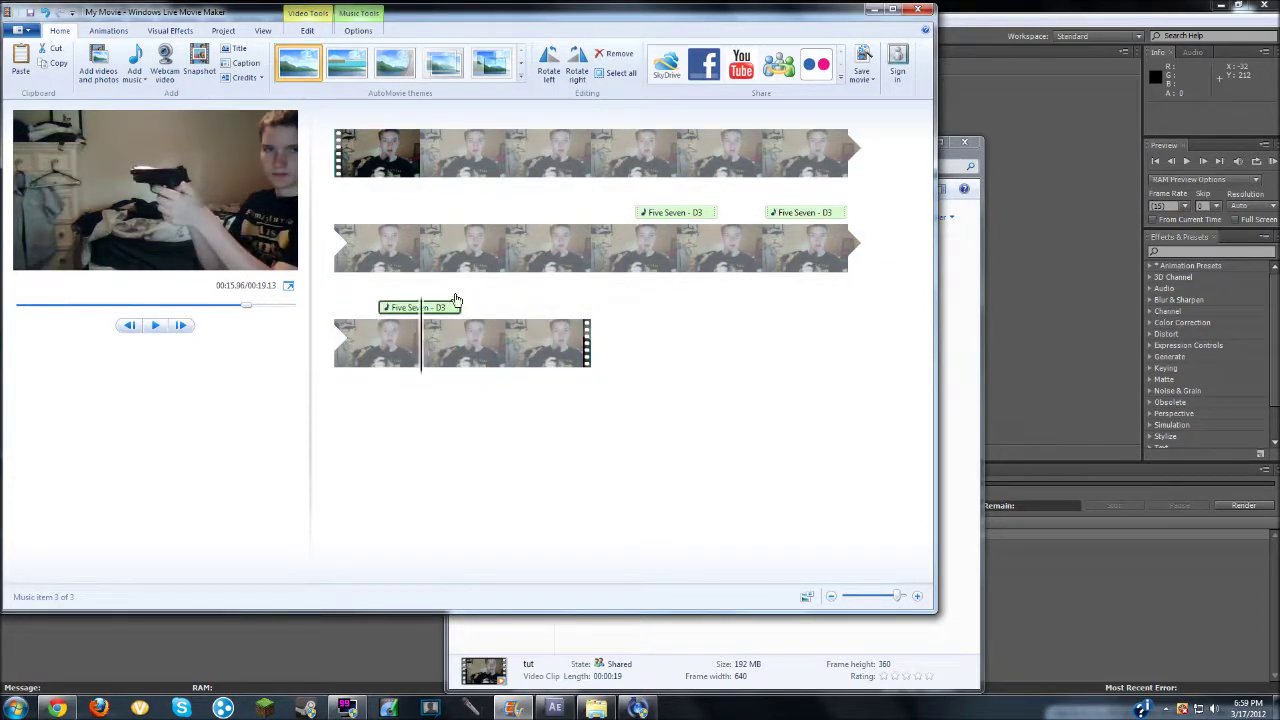
click(512, 245)
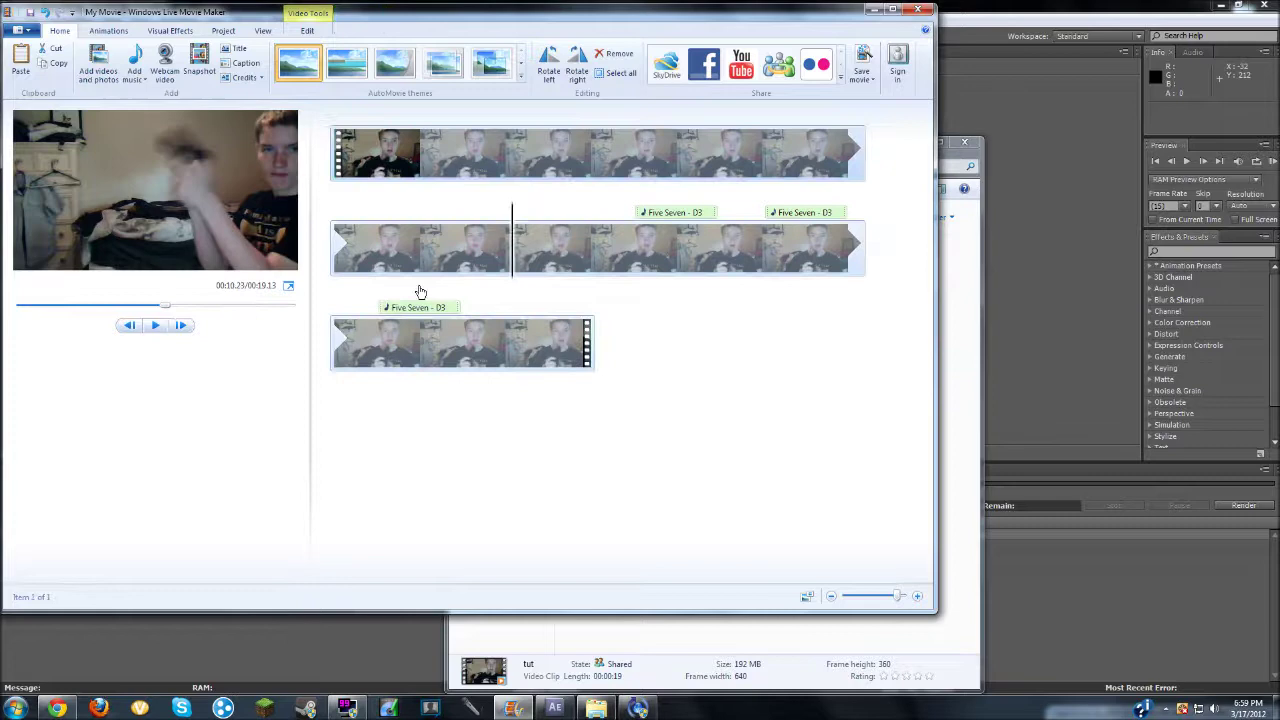
click(156, 326)
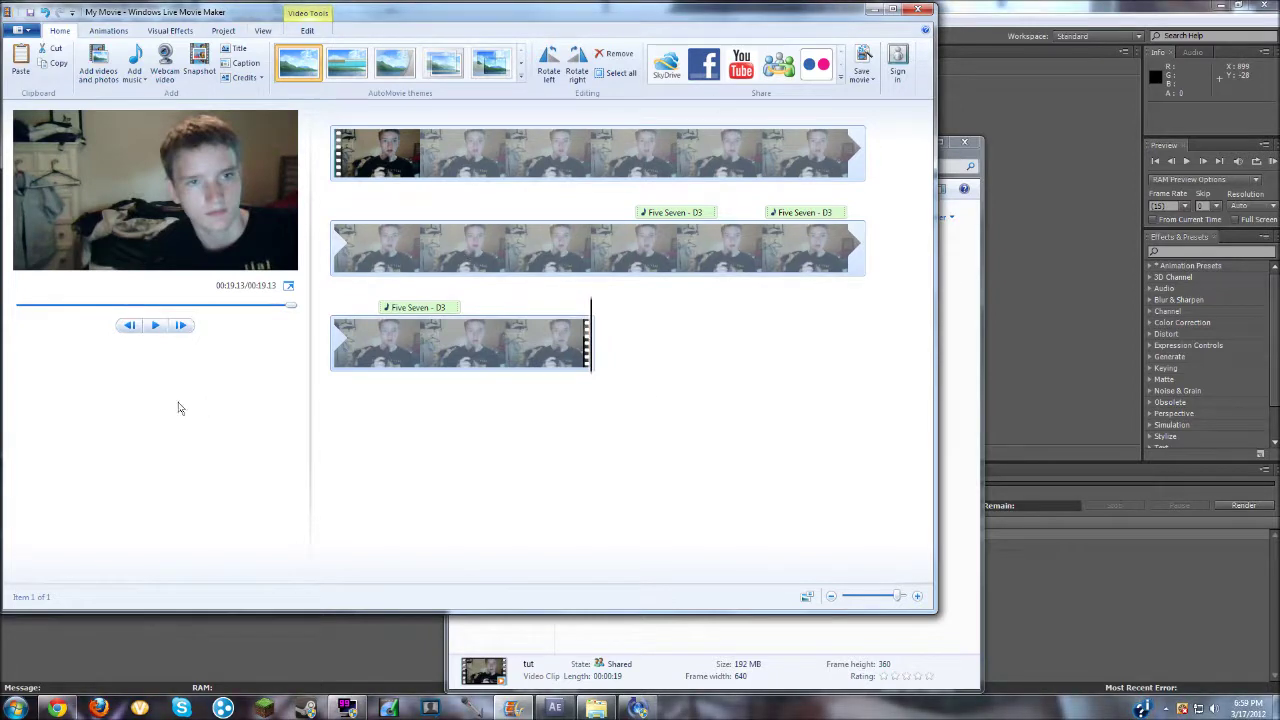
Save the movie using the For YouTube HD setting from the Save movie menu
click(31, 35)
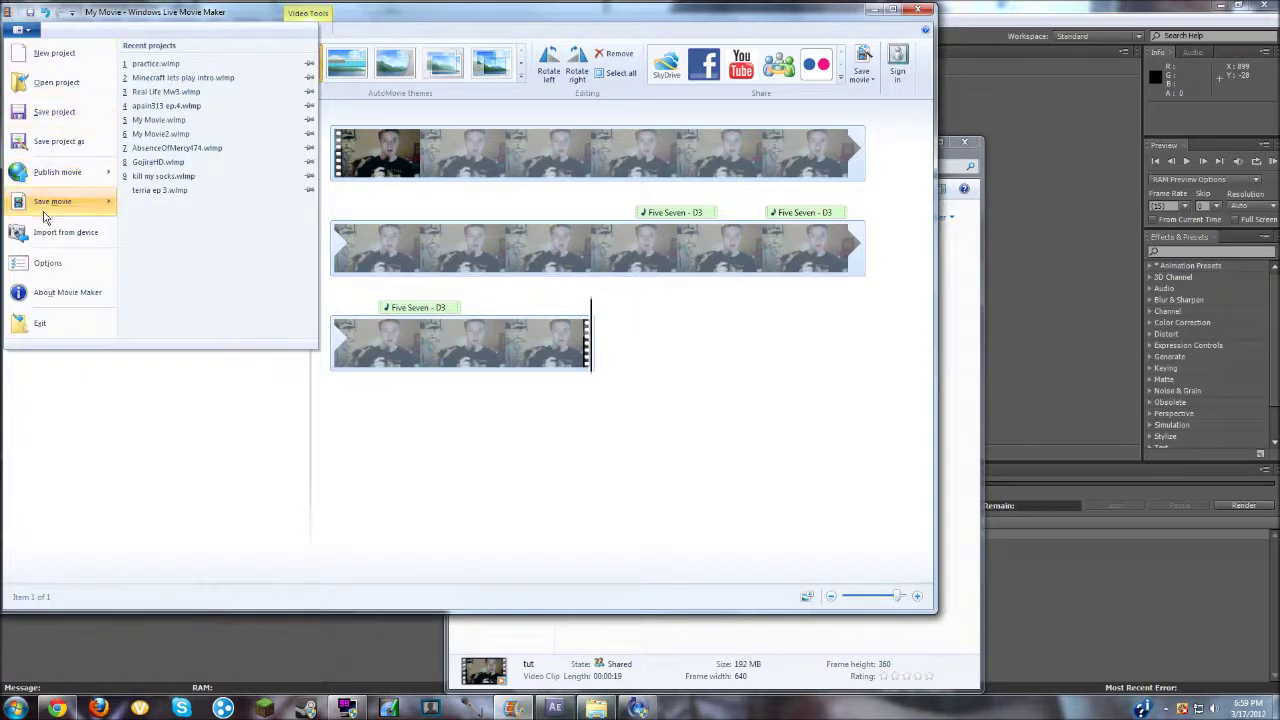
mouse_move(43, 217)
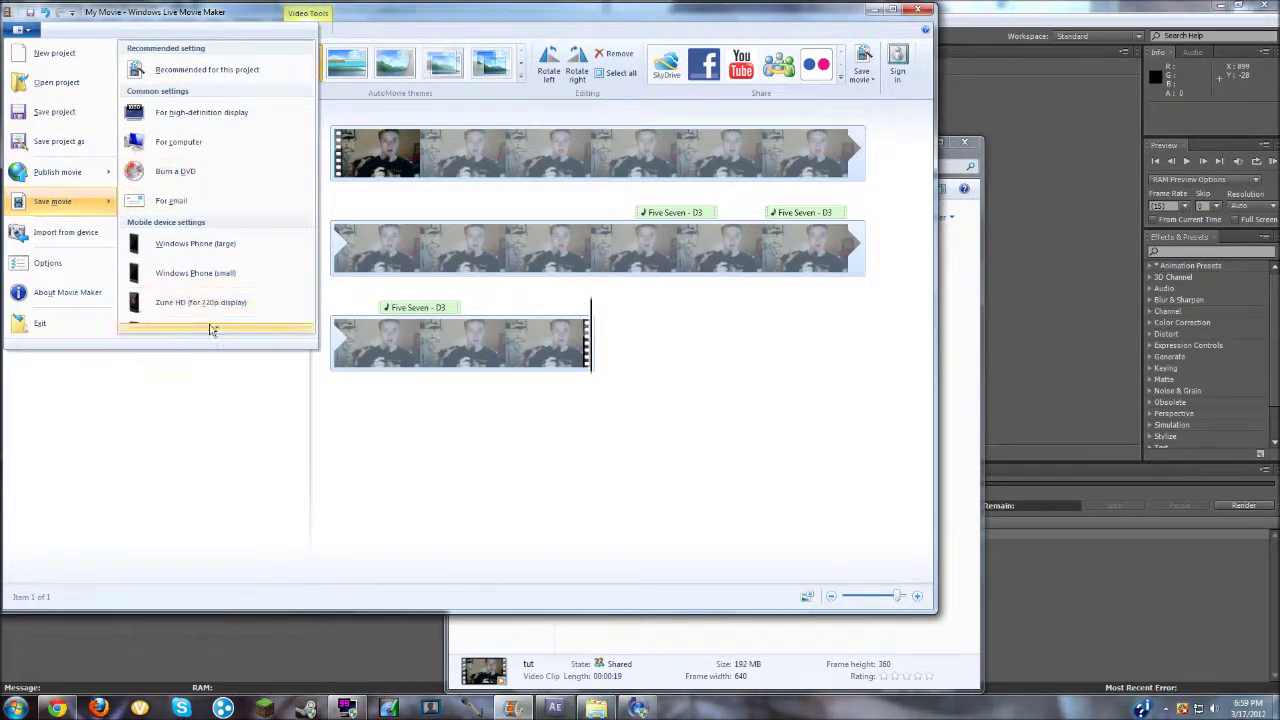
mouse_move(212, 327)
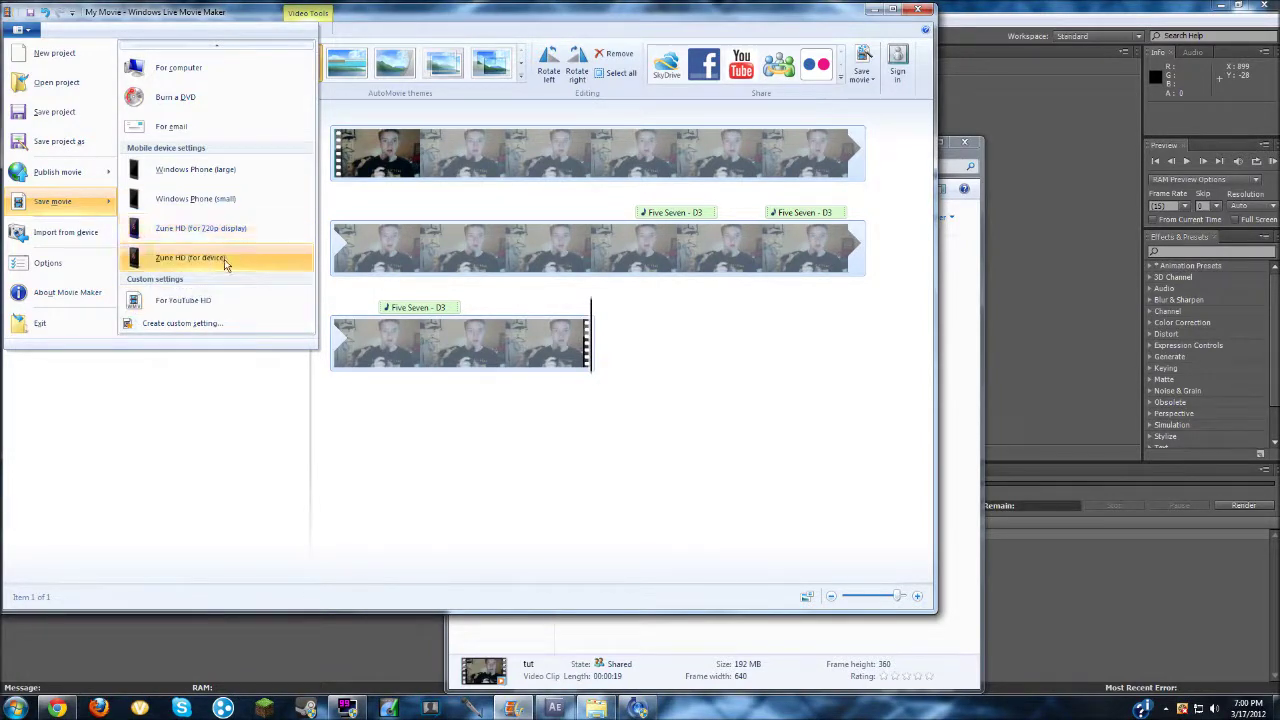
click(165, 300)
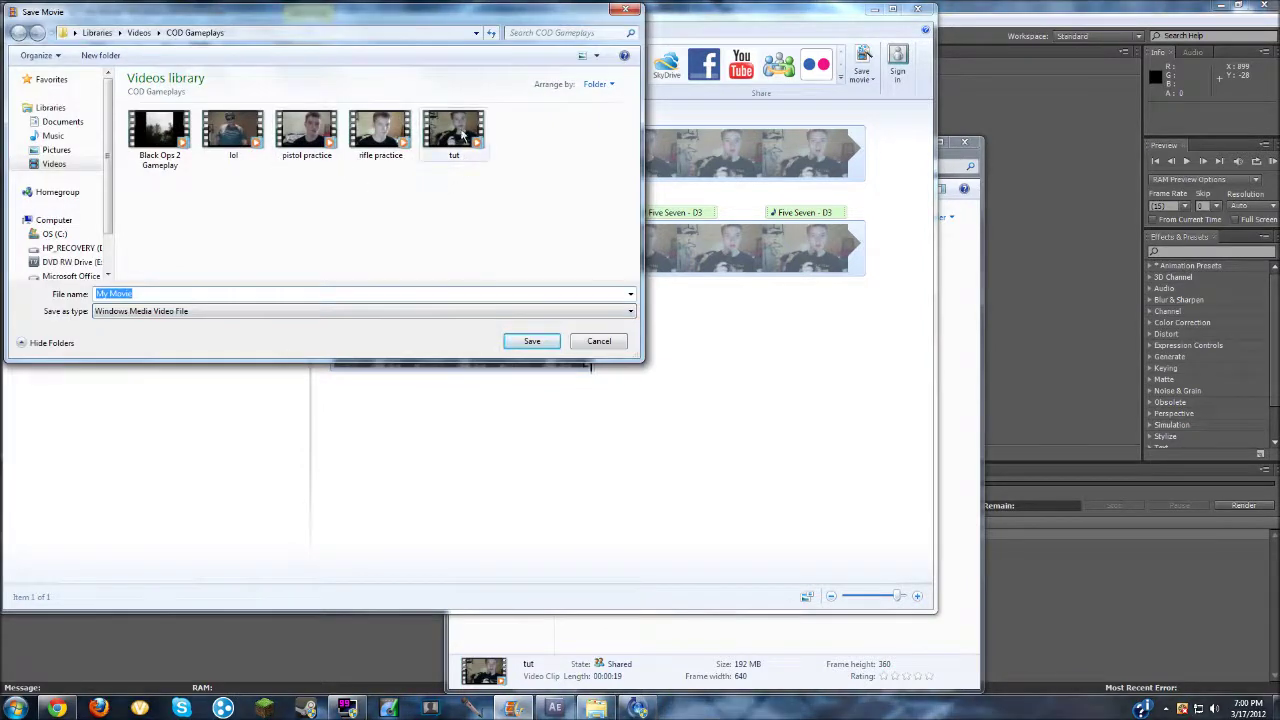
Save as tut.wmv, replacing the existing tut file
double_click(450, 148)
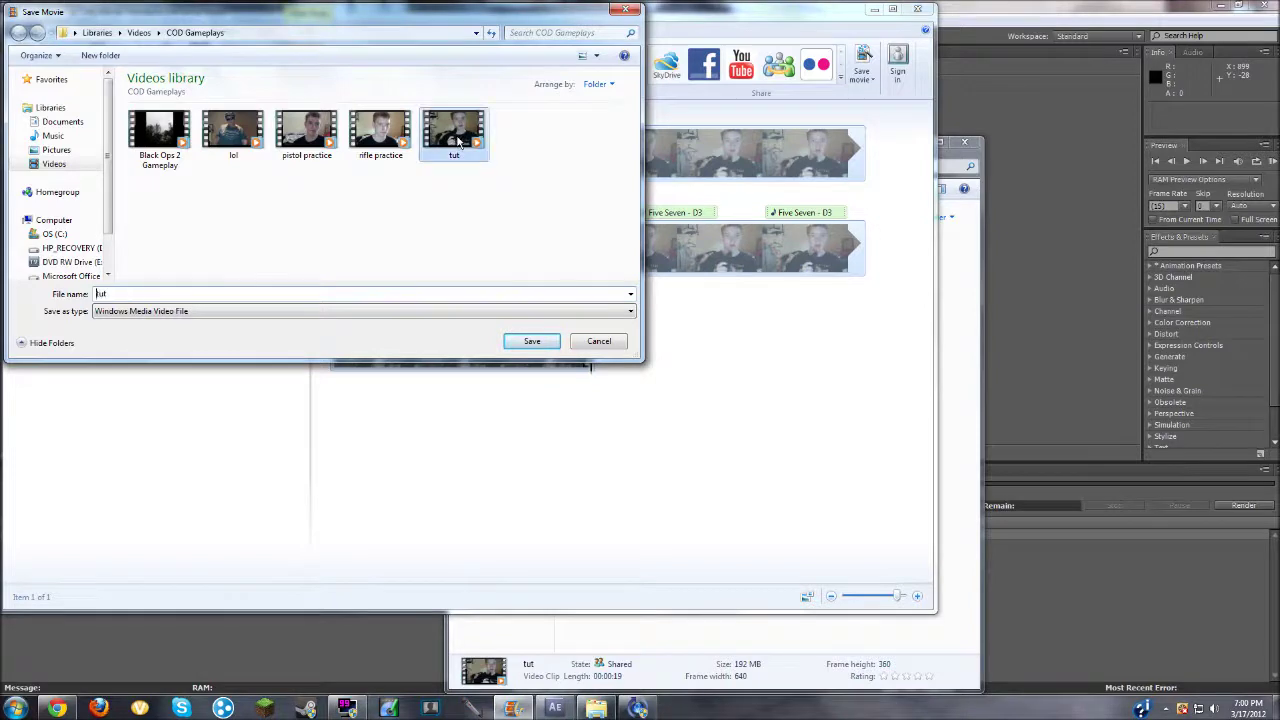
click(670, 355)
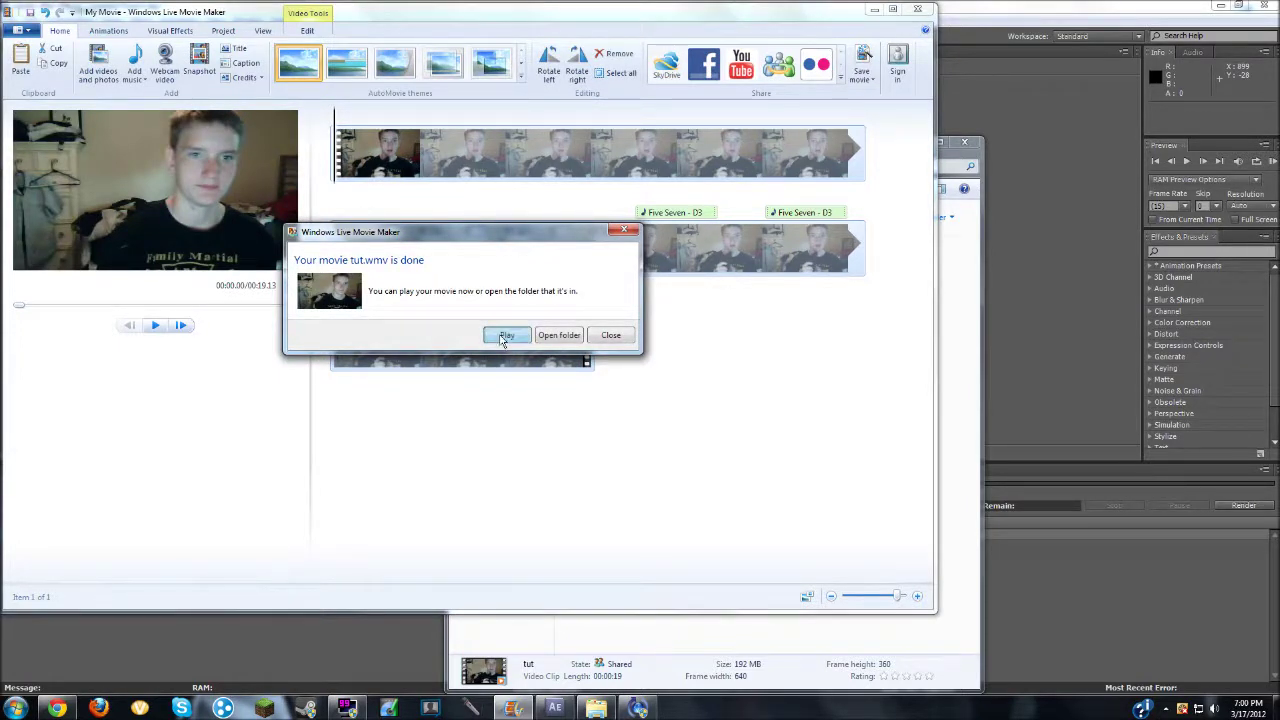
Play the finished tut.wmv in Windows Media Player
click(503, 336)
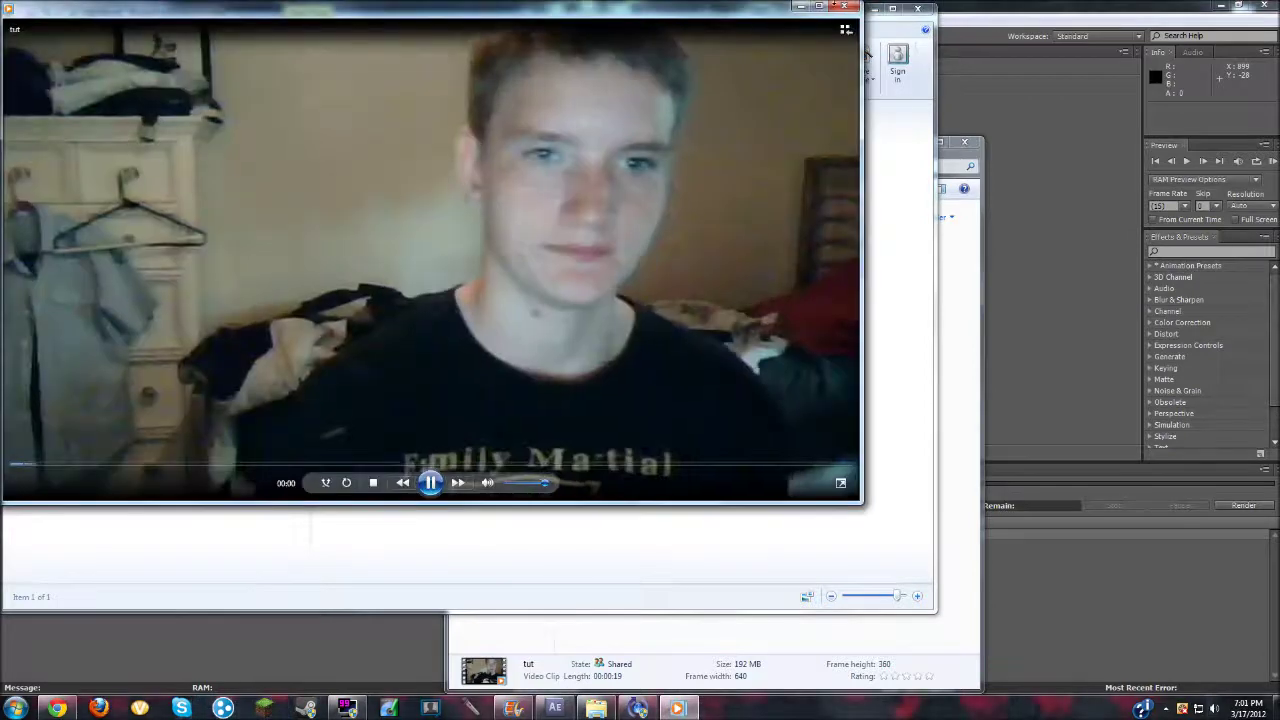